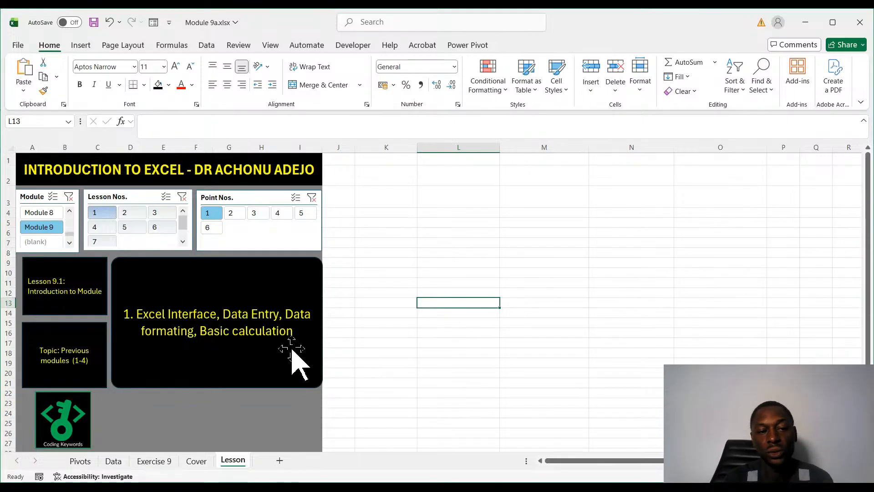
- Read through points 2 to 6 of Module 9 Lesson 1 and return to point 1
{"action": "left_click", "coordinate": [234, 215]}
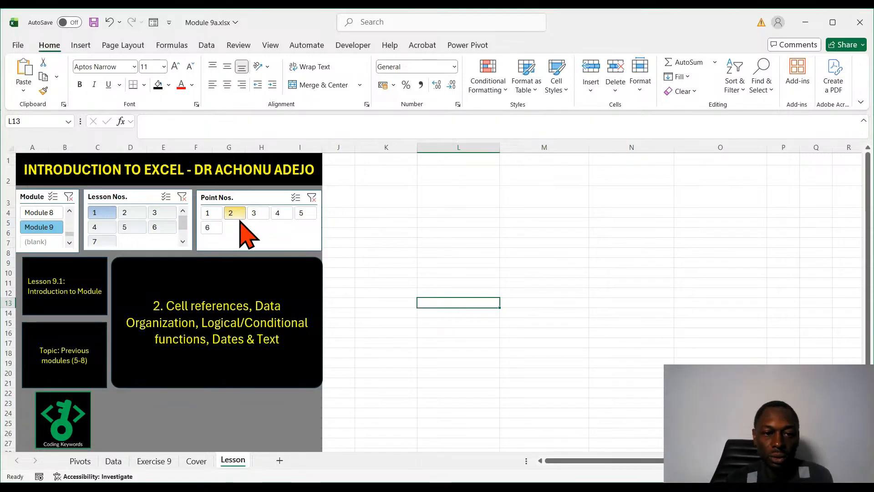
{"action": "left_click", "coordinate": [258, 213]}
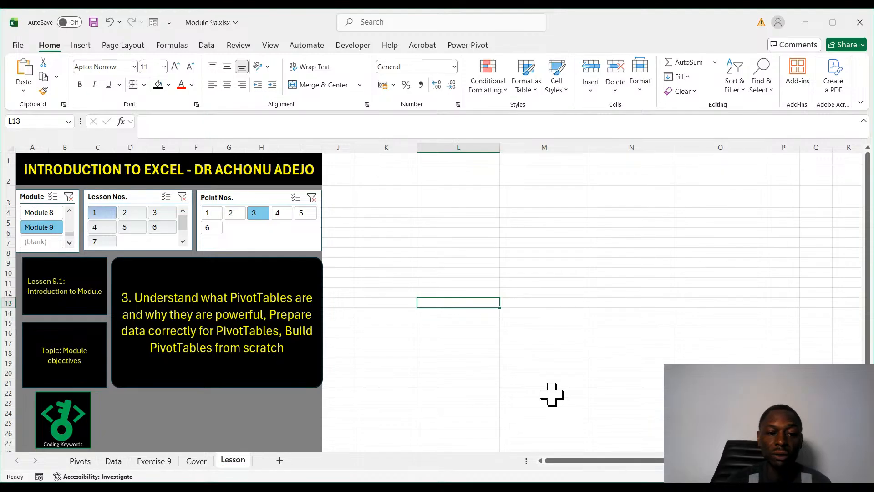
{"action": "left_click", "coordinate": [279, 214]}
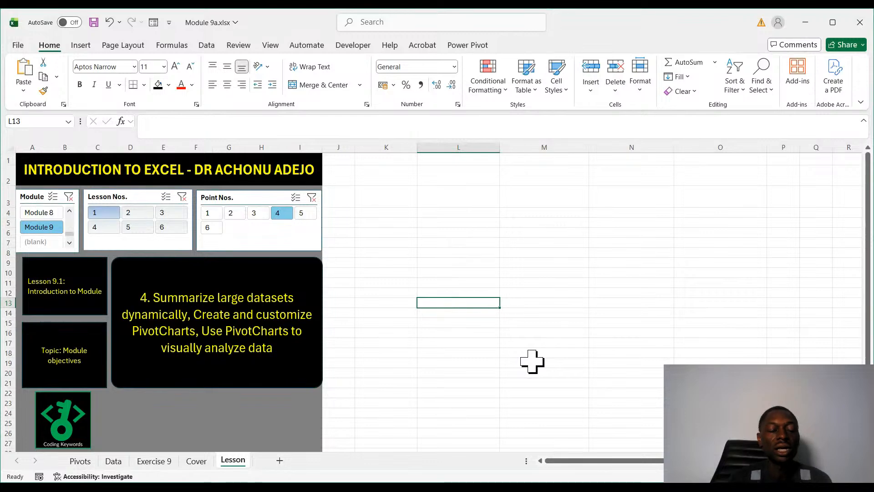
{"action": "left_click", "coordinate": [301, 215]}
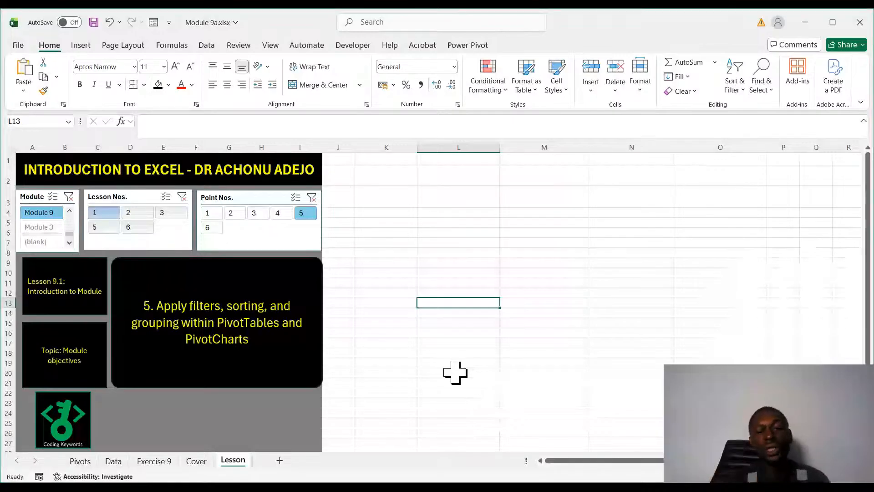
{"action": "left_click", "coordinate": [209, 228]}
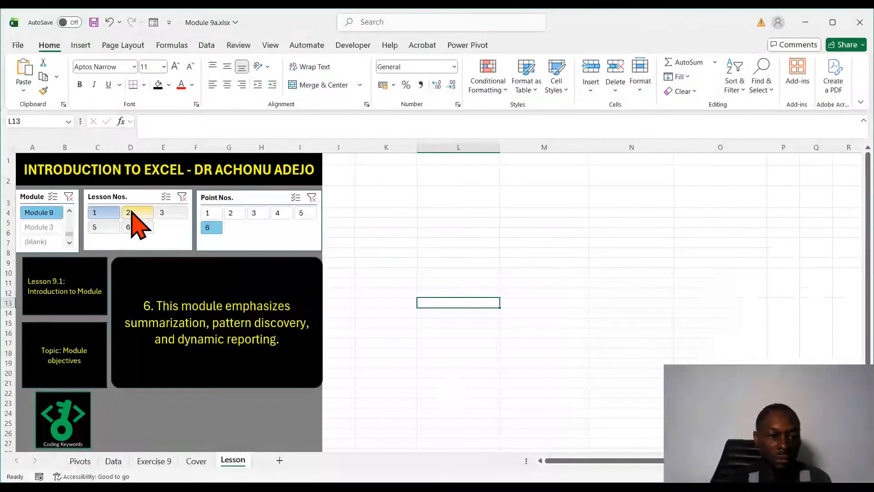
{"action": "left_click", "coordinate": [208, 213]}
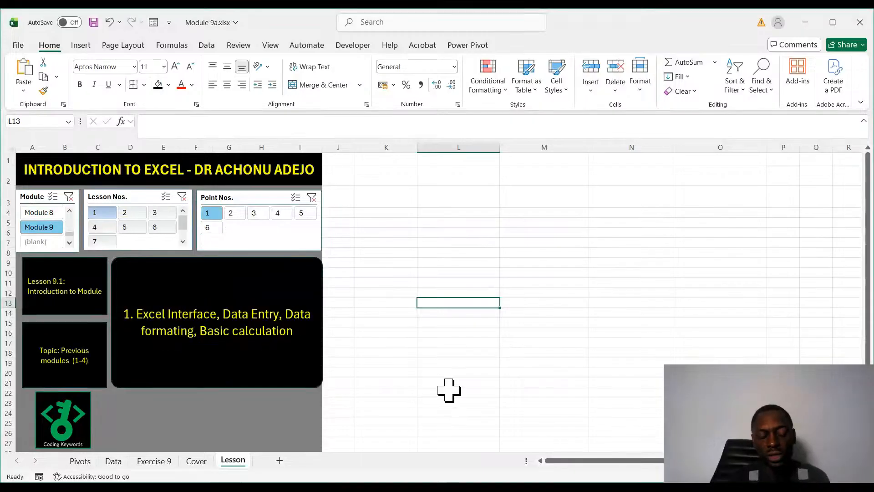
{"action": "key", "text": "alt+Tab"}
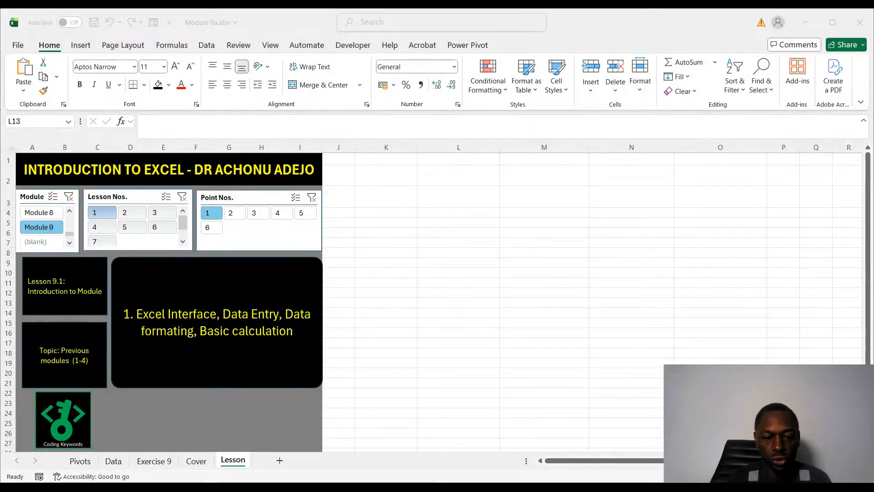
{"action": "left_click", "coordinate": [412, 475]}
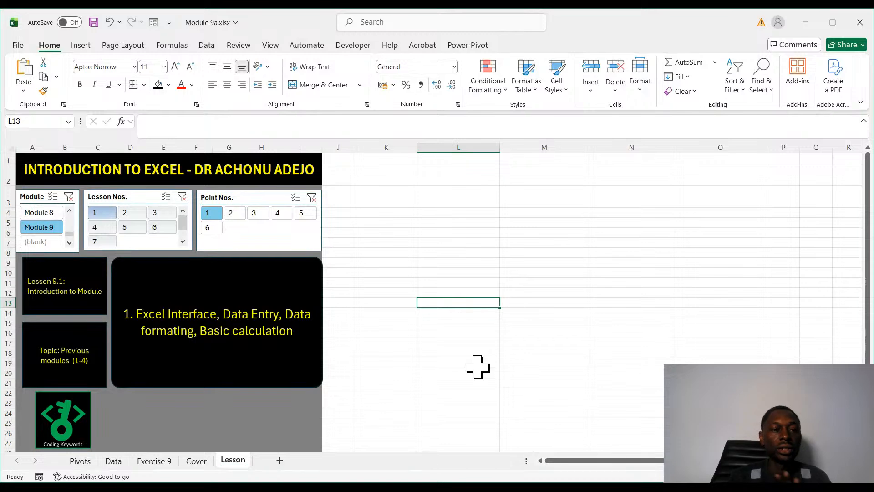
{"action": "key", "text": "alt+Tab"}
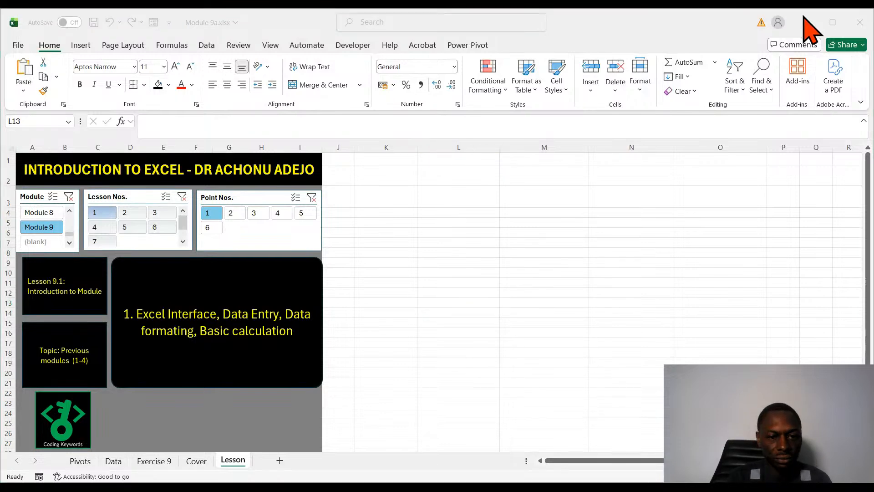
{"action": "left_click", "coordinate": [379, 314]}
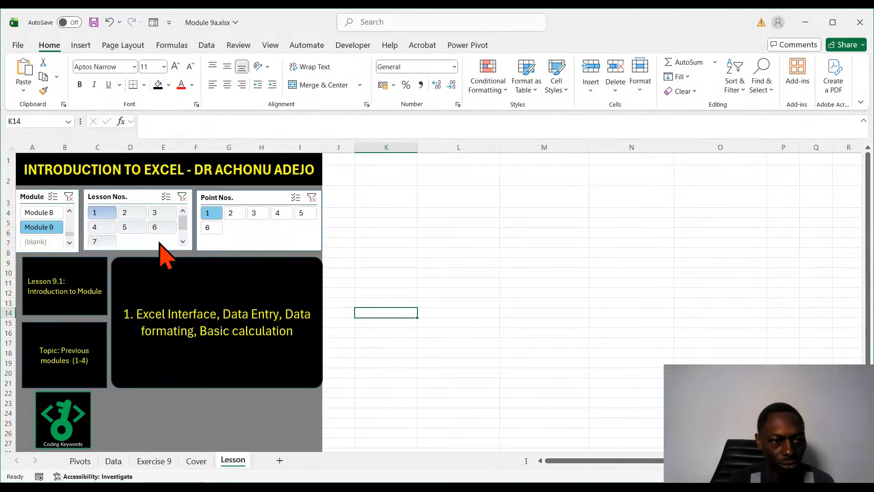
- Show Lesson 2 of Module 9, read through its points 2 to 7, and return to point 1
{"action": "left_click", "coordinate": [133, 214]}
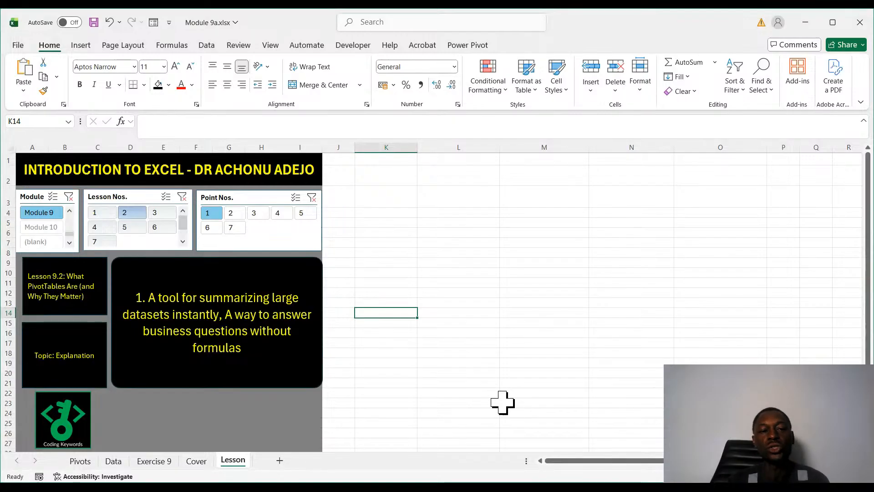
{"action": "left_click", "coordinate": [233, 214]}
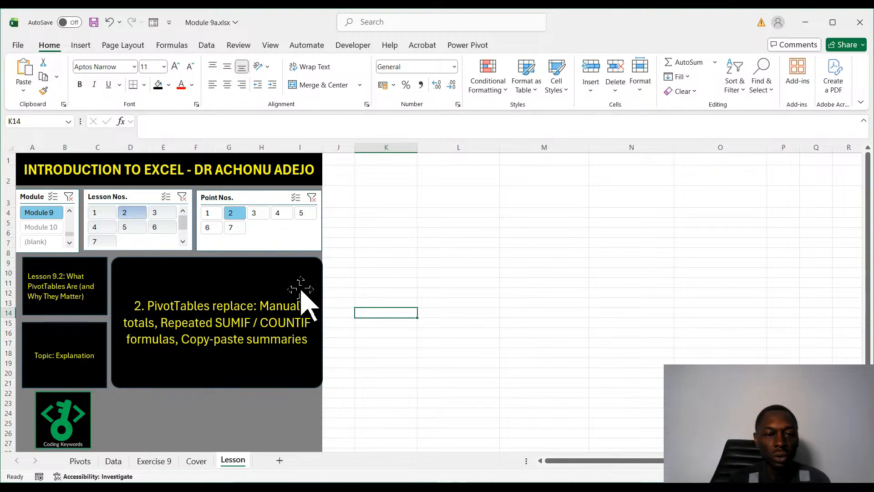
{"action": "left_click", "coordinate": [252, 214]}
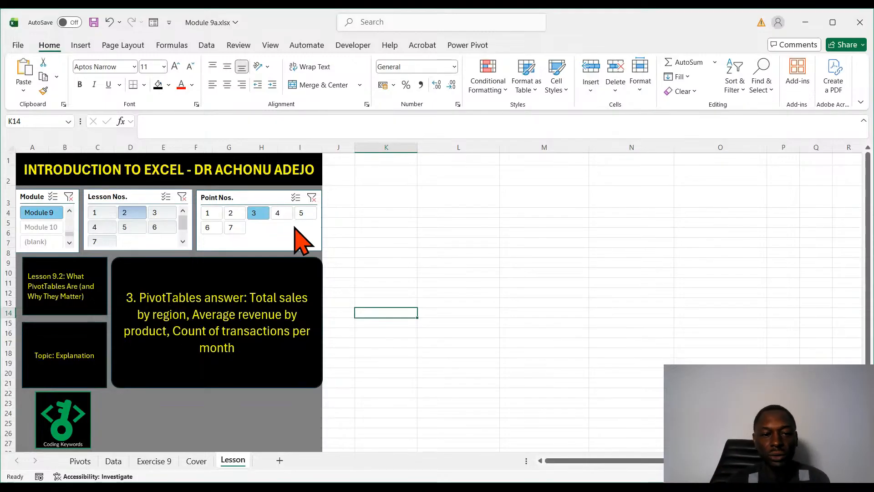
{"action": "left_click", "coordinate": [279, 214]}
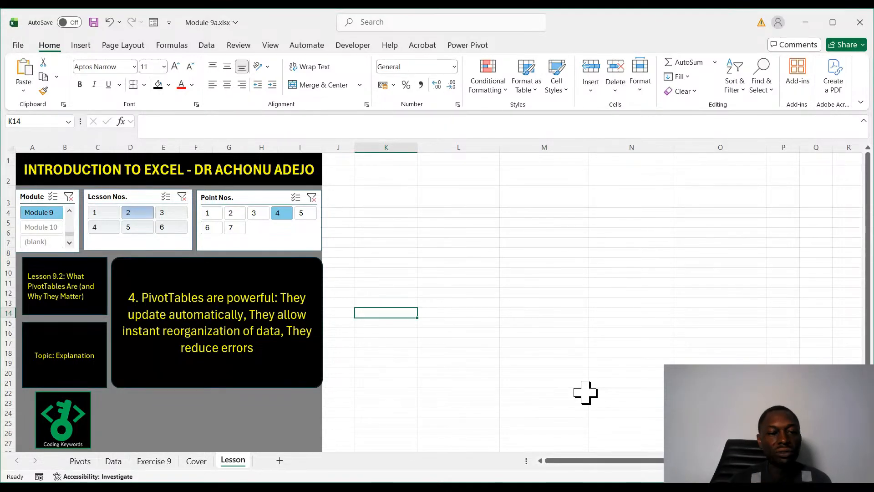
{"action": "left_click", "coordinate": [301, 213]}
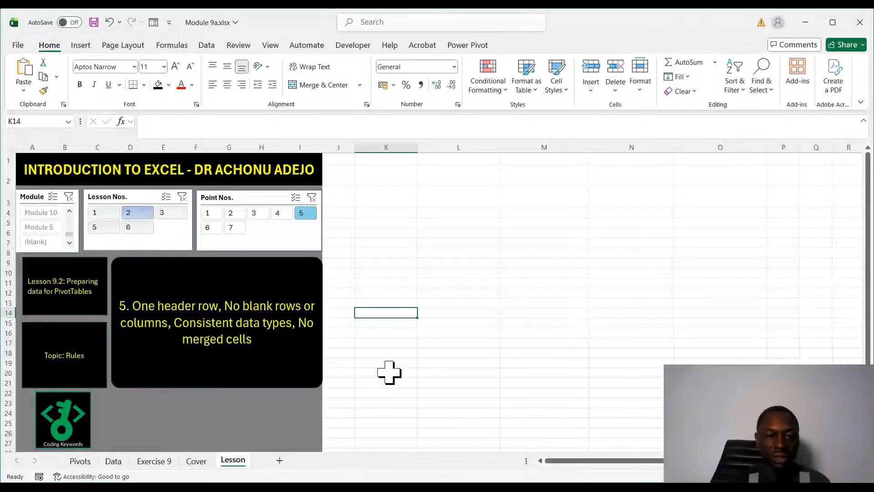
{"action": "left_click", "coordinate": [210, 227]}
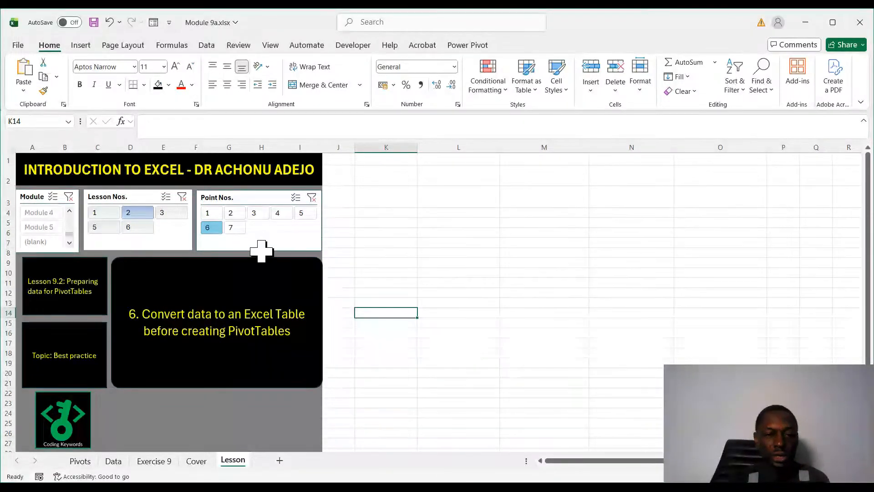
{"action": "left_click", "coordinate": [235, 229]}
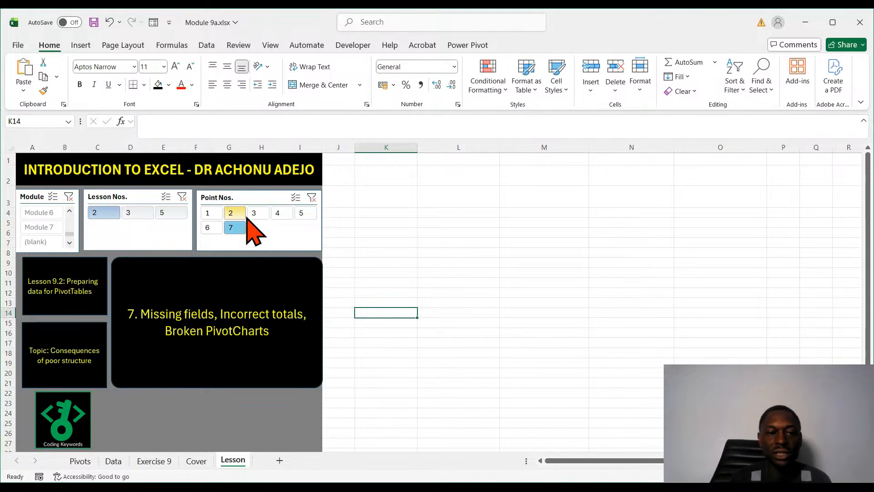
{"action": "left_click", "coordinate": [215, 217]}
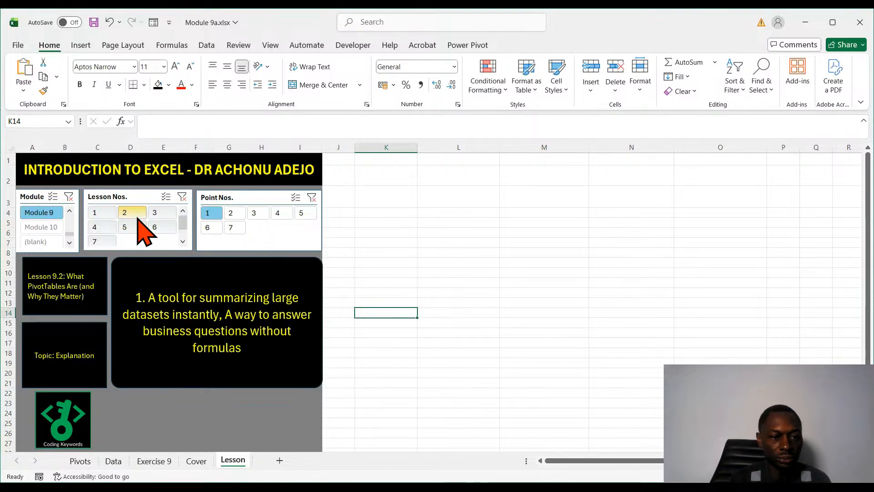
- Show Lesson 3 of Module 9 to read the first PivotTable exercise
{"action": "left_click", "coordinate": [159, 212]}
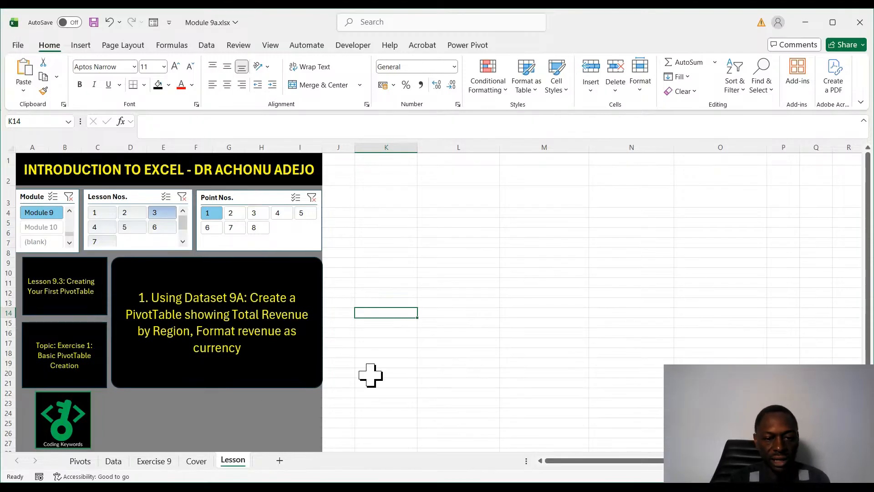
{"action": "left_click", "coordinate": [523, 487]}
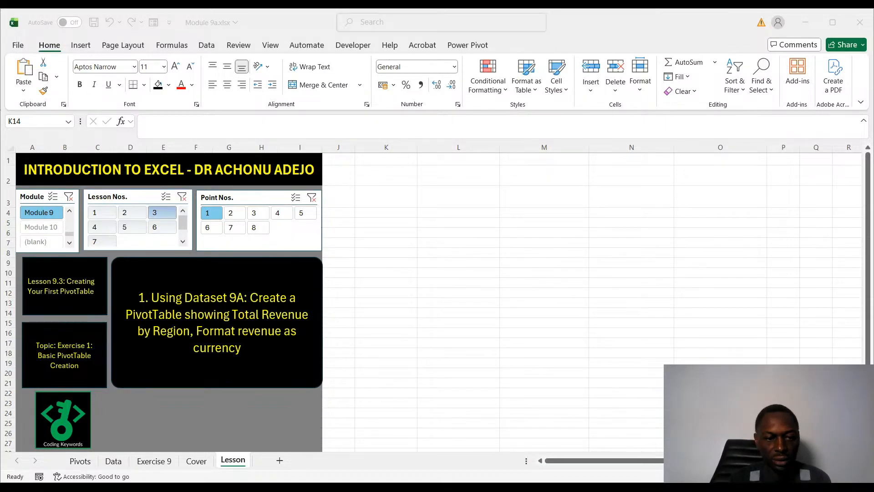
{"action": "left_click", "coordinate": [518, 320]}
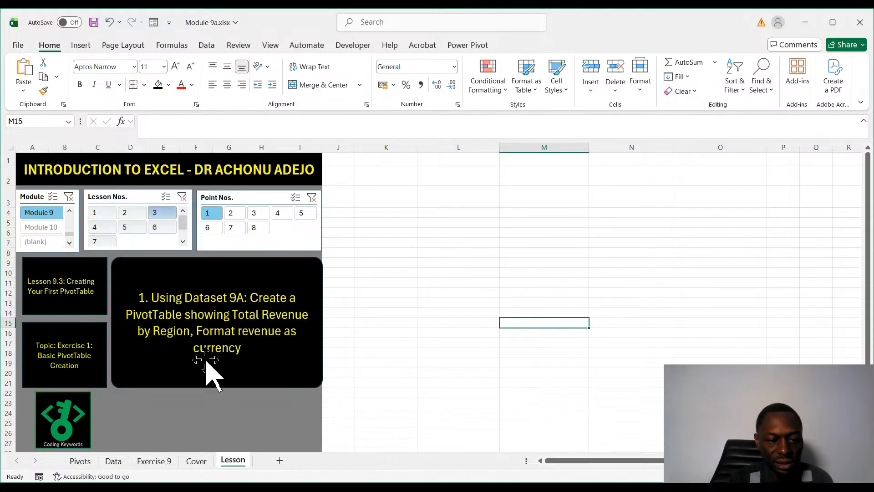
- Copy the Dataset 9A records with their header row from the Exercise 9 sheet and paste them into the Lesson sheet at K1
{"action": "left_click", "coordinate": [153, 461]}
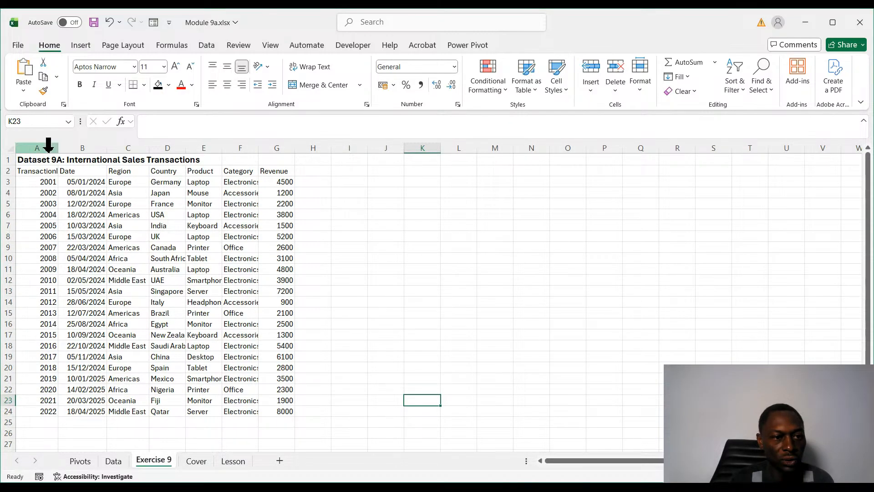
{"action": "left_click_drag", "start_coordinate": [36, 171], "coordinate": [278, 416]}
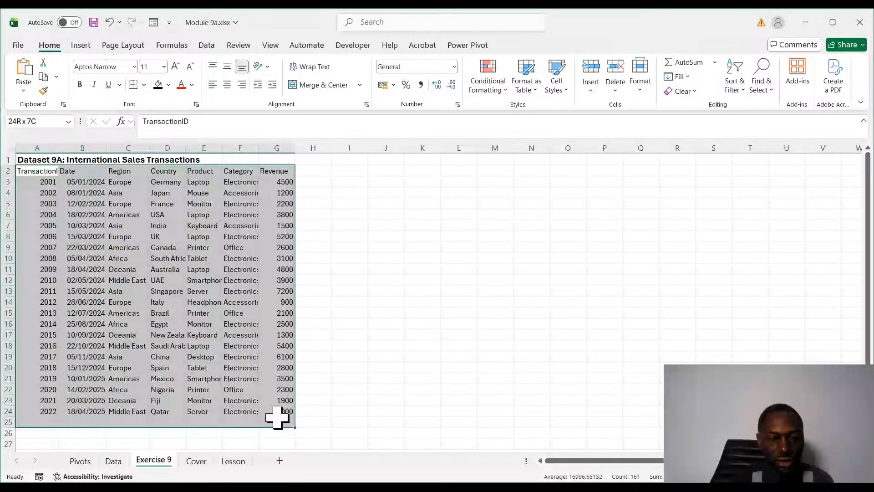
{"action": "key", "text": "ctrl+c"}
{"action": "key", "text": "ctrl+Page_Down"}
{"action": "key", "text": "ctrl+Page_Down"}
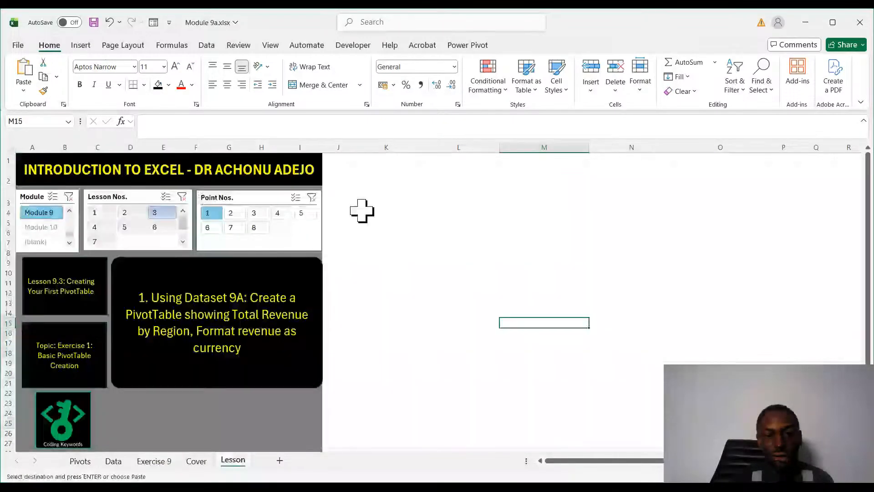
{"action": "left_click", "coordinate": [388, 160]}
{"action": "key", "text": "ctrl+v"}
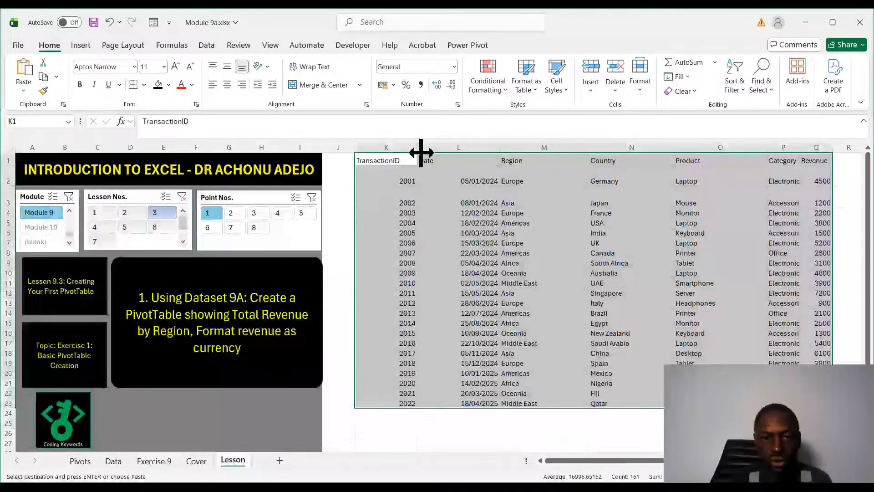
- Narrow the TransactionID, Date, Region, Country and Product columns of the pasted data and widen Category to fit its text
{"action": "mouse_move", "coordinate": [421, 152]}
{"action": "left_mouse_down"}
{"action": "mouse_move", "coordinate": [398, 148]}
{"action": "mouse_move", "coordinate": [407, 148]}
{"action": "left_mouse_up"}
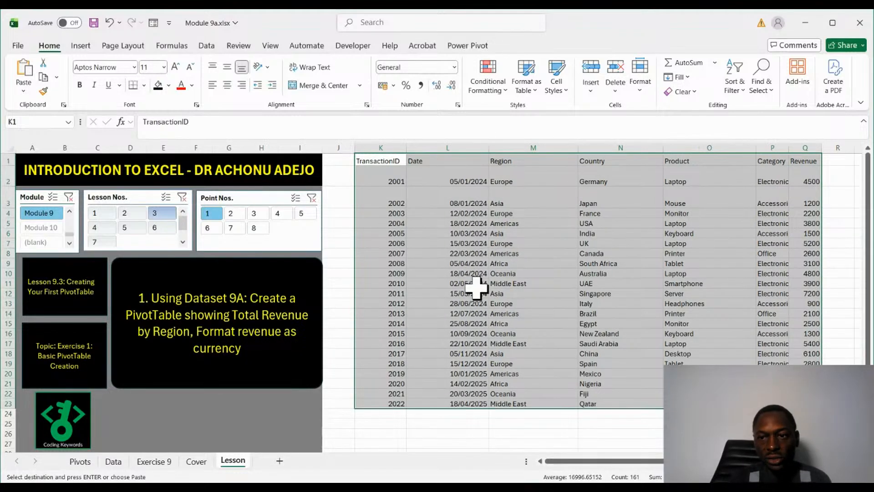
{"action": "left_click", "coordinate": [476, 283]}
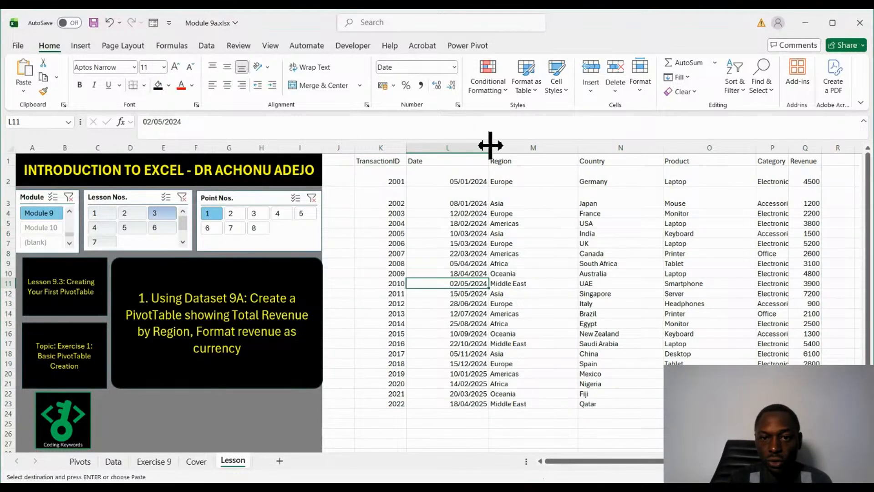
{"action": "left_click_drag", "start_coordinate": [487, 142], "coordinate": [461, 145]}
{"action": "left_click_drag", "start_coordinate": [550, 147], "coordinate": [516, 146]}
{"action": "left_click_drag", "start_coordinate": [602, 144], "coordinate": [577, 145]}
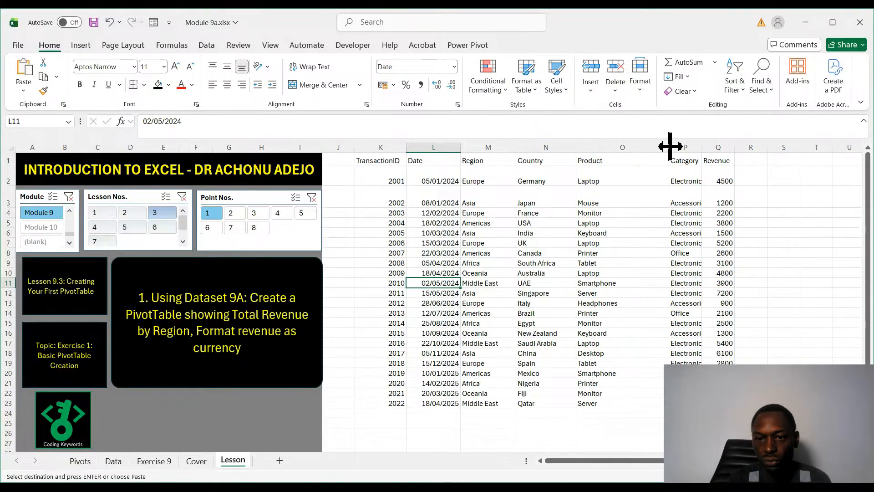
{"action": "left_click_drag", "start_coordinate": [669, 147], "coordinate": [688, 147]}
{"action": "left_click", "coordinate": [705, 315]}
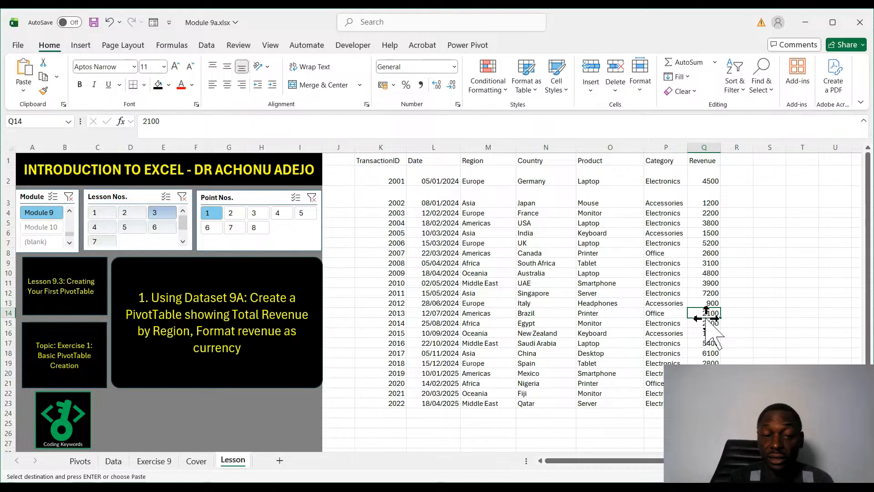
- Convert the pasted sales data in K1:Q23 into a table with a header row
{"action": "left_click_drag", "start_coordinate": [382, 160], "coordinate": [706, 404]}
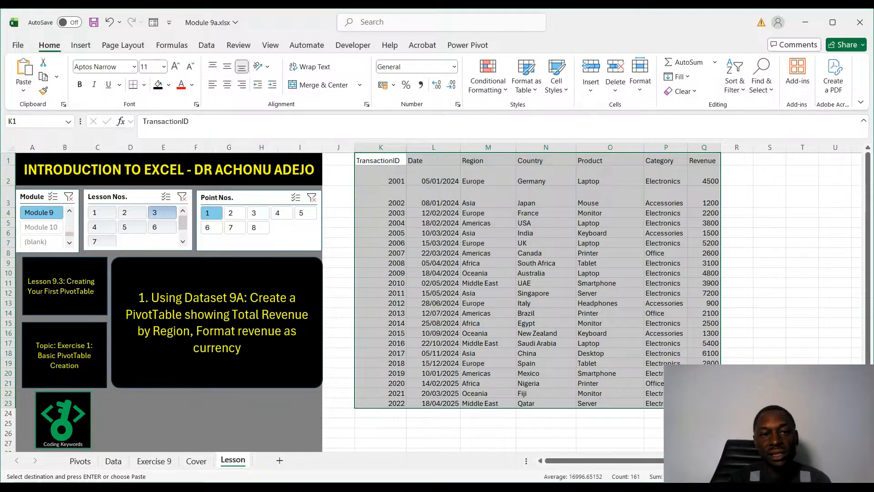
{"action": "left_click", "coordinate": [80, 45]}
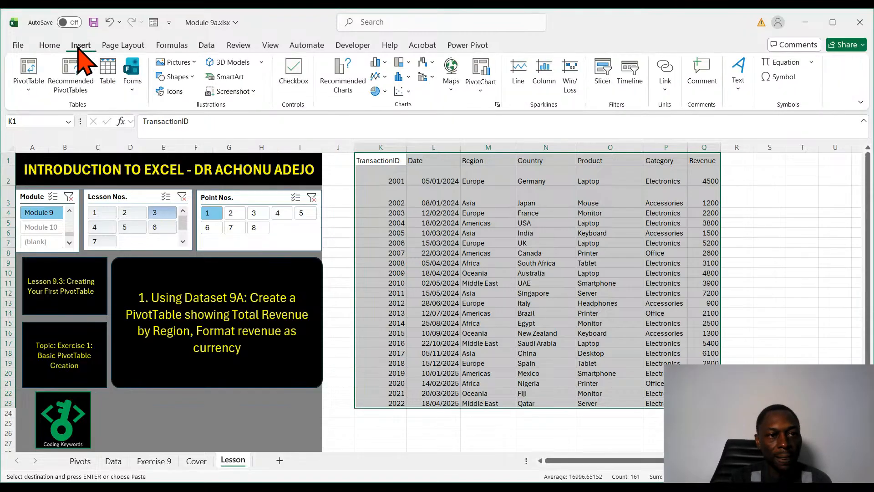
{"action": "left_click", "coordinate": [29, 70]}
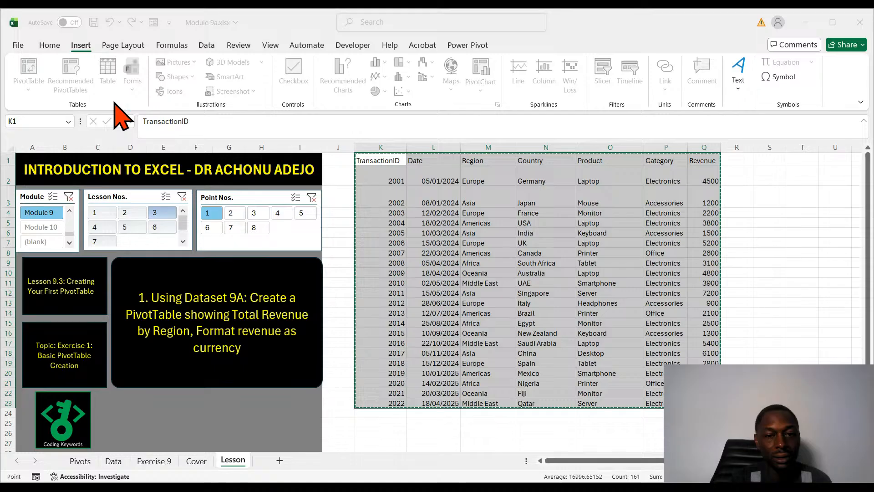
{"action": "key", "text": "Escape"}
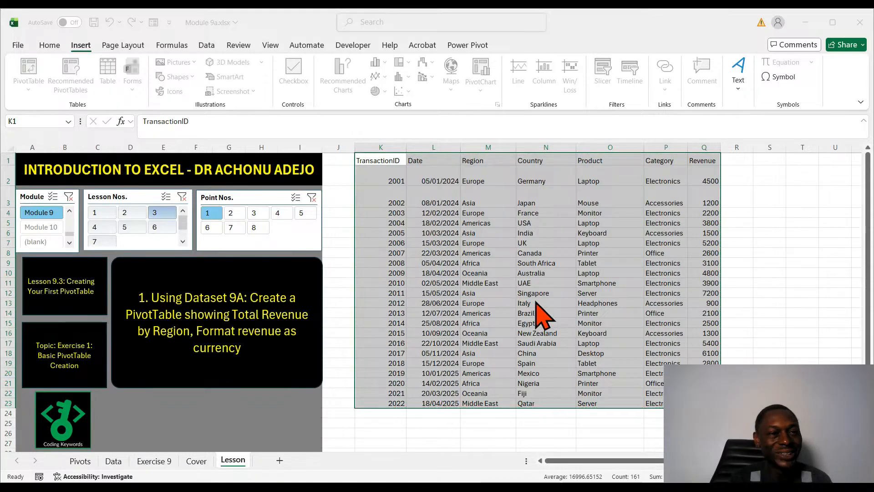
{"action": "left_click", "coordinate": [109, 75]}
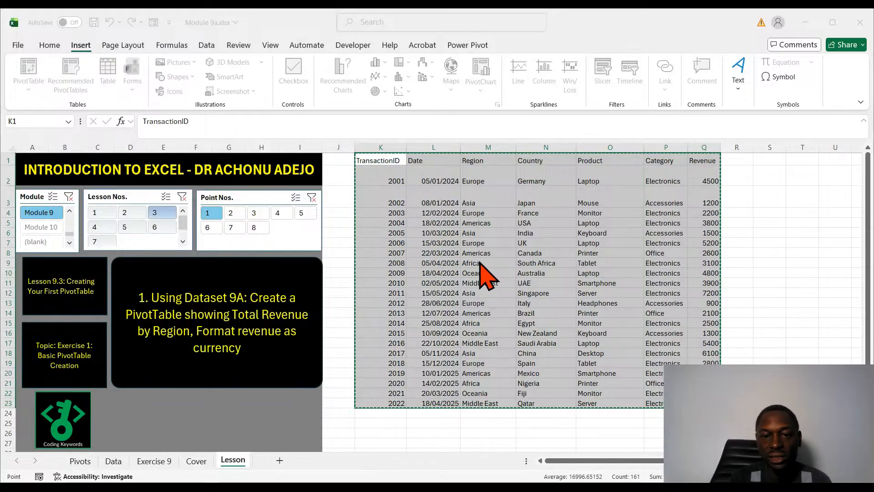
{"action": "key", "text": "Escape"}
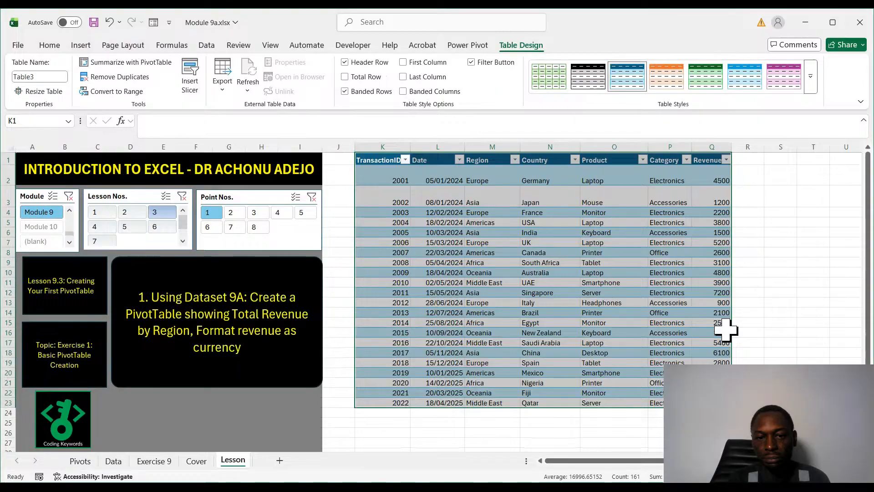
- Narrow the TransactionID column of the sales table on the Lesson sheet
{"action": "left_click", "coordinate": [770, 350]}
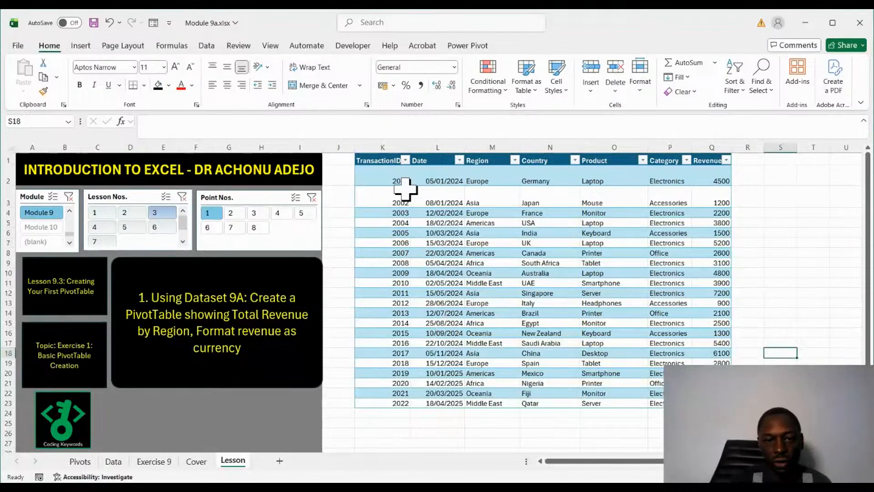
{"action": "left_click_drag", "start_coordinate": [404, 177], "coordinate": [401, 400]}
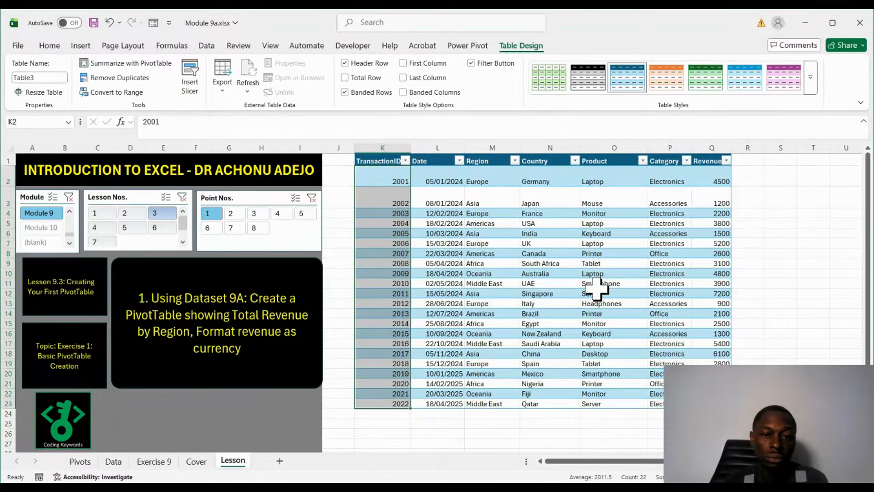
{"action": "left_click", "coordinate": [544, 282]}
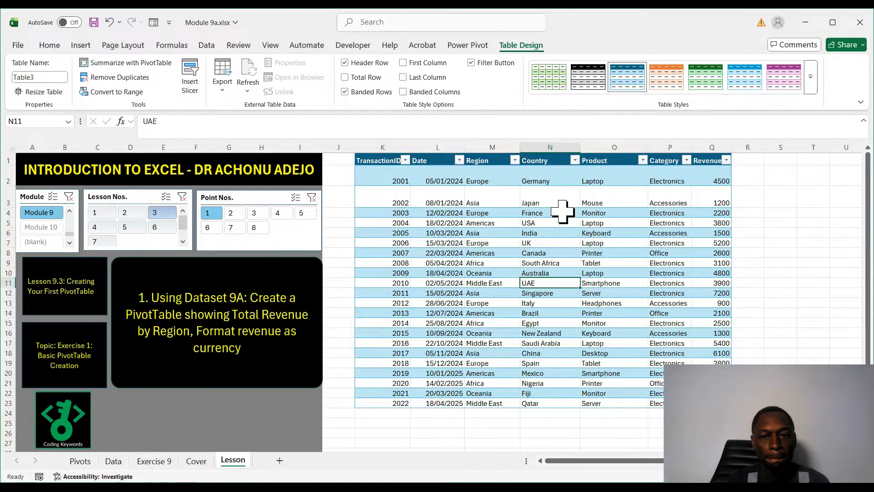
{"action": "left_click_drag", "start_coordinate": [409, 148], "coordinate": [396, 146]}
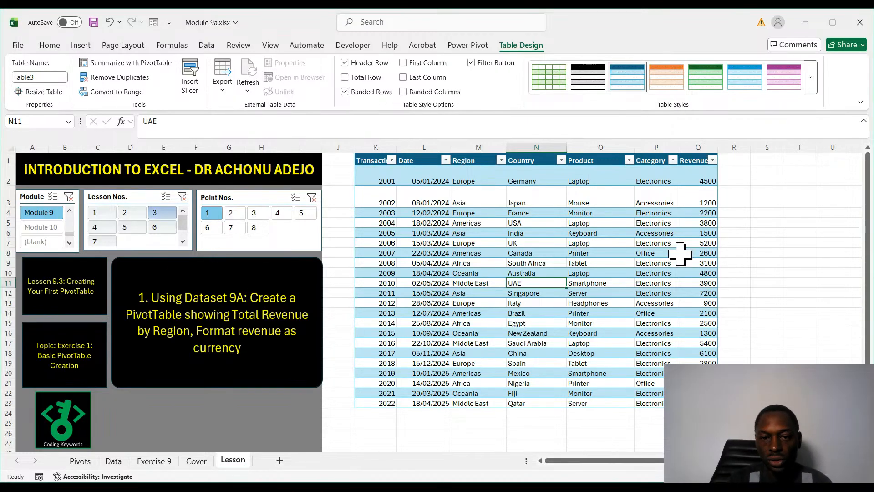
- Show point 2 of the lesson and insert a PivotTable based on the sales table on a new worksheet
{"action": "left_click", "coordinate": [232, 213]}
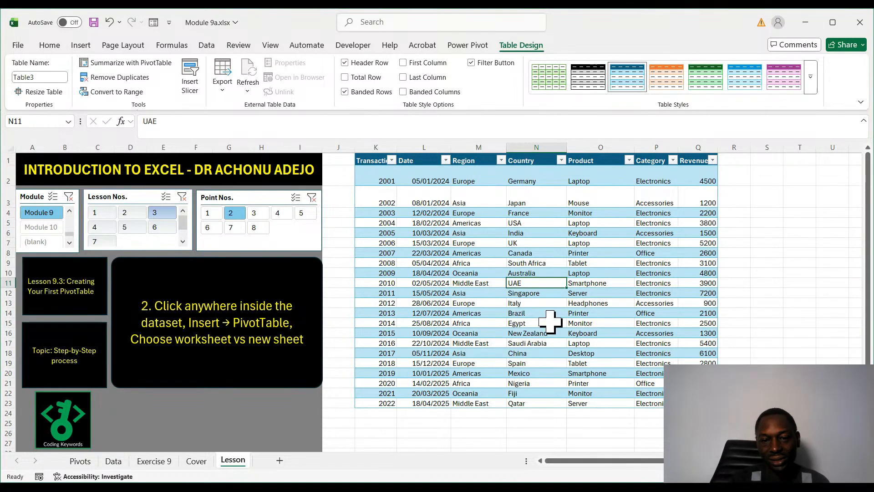
{"action": "left_click", "coordinate": [499, 300]}
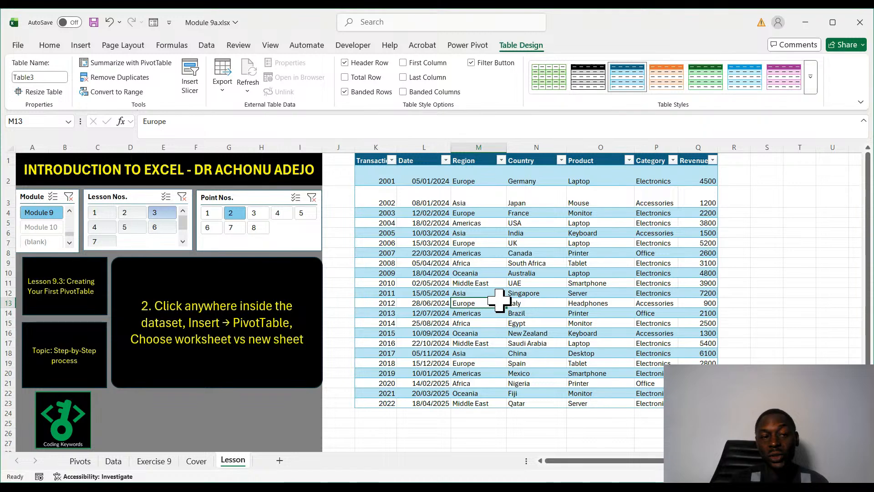
{"action": "left_click", "coordinate": [81, 45]}
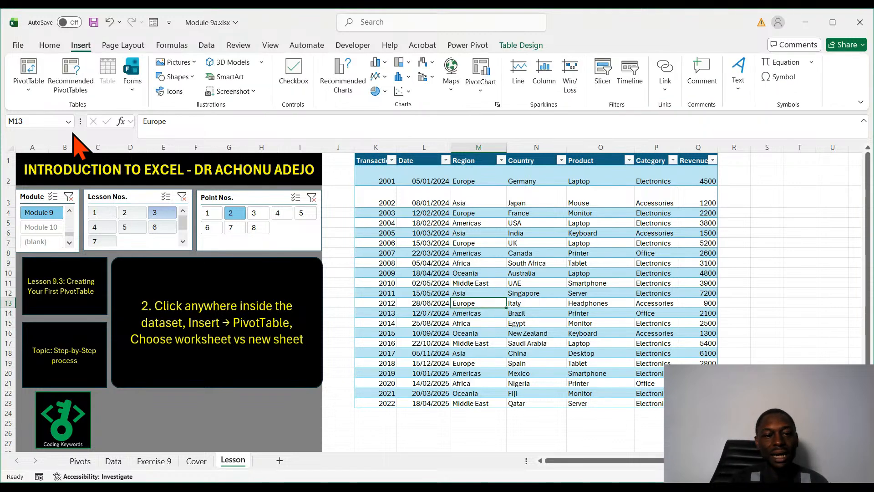
{"action": "left_click", "coordinate": [32, 77]}
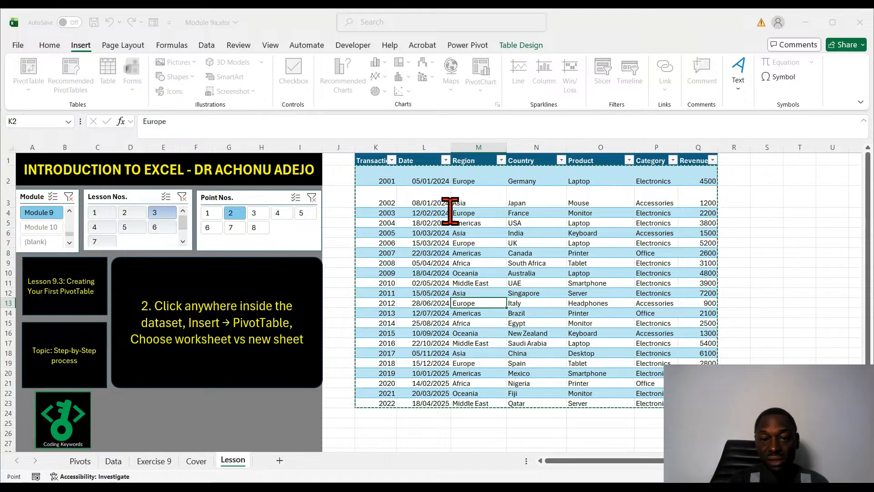
{"action": "left_click", "coordinate": [472, 211]}
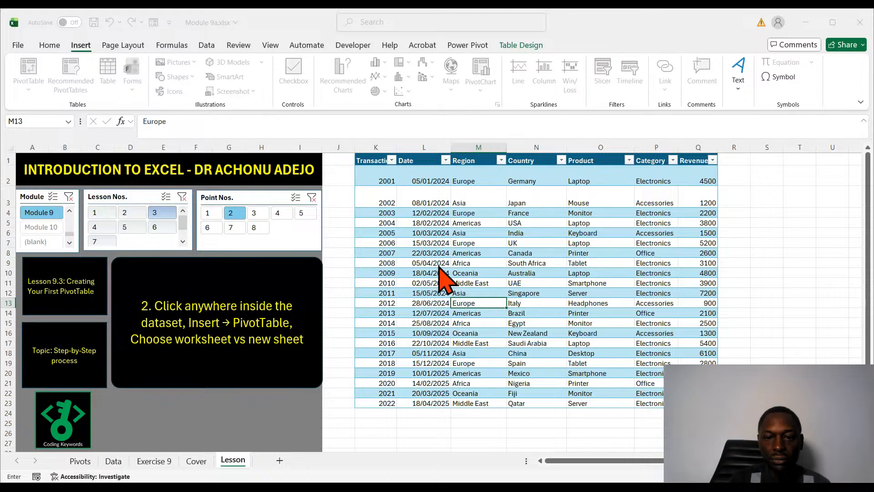
{"action": "left_click", "coordinate": [537, 310]}
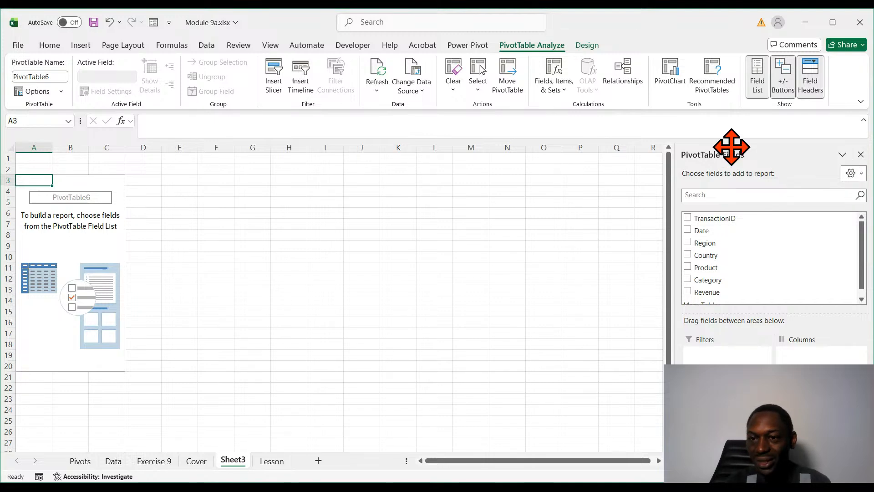
- Undock the PivotTable Fields pane and check its display by selecting cells outside and inside the empty PivotTable
{"action": "left_click_drag", "start_coordinate": [718, 144], "coordinate": [304, 182]}
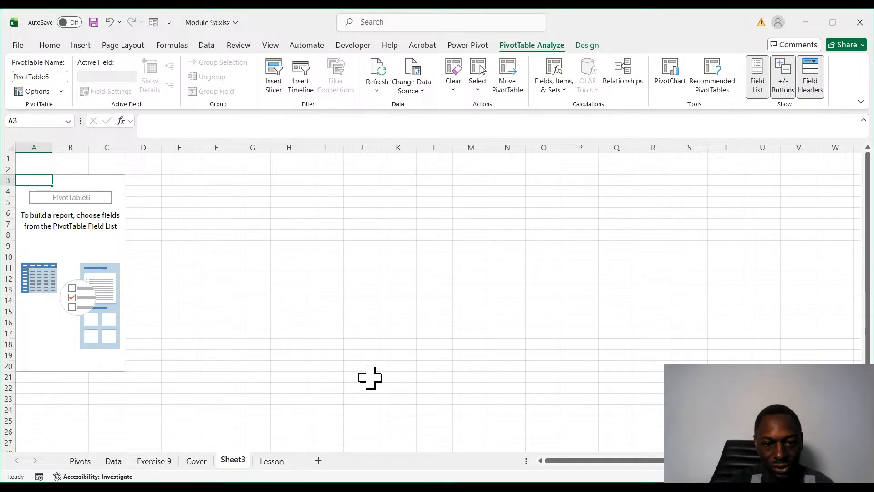
{"action": "left_click", "coordinate": [365, 336]}
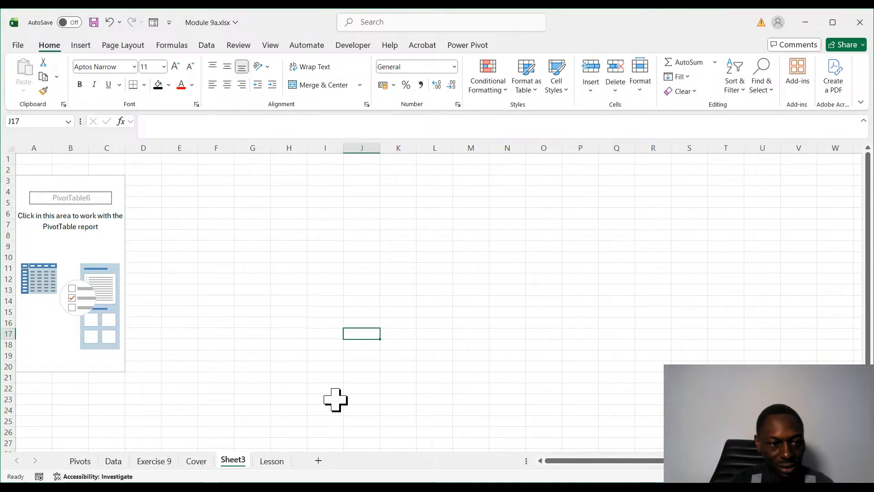
{"action": "left_click", "coordinate": [62, 272]}
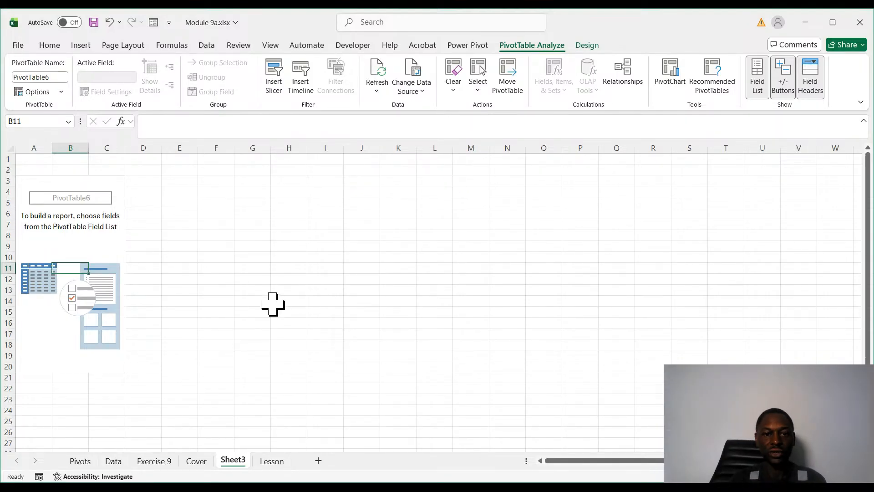
{"action": "left_click", "coordinate": [256, 324]}
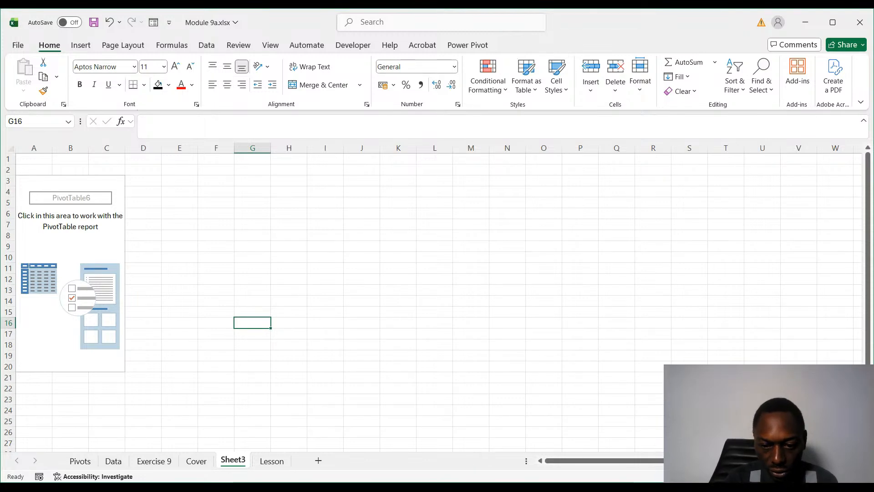
{"action": "left_click", "coordinate": [524, 487]}
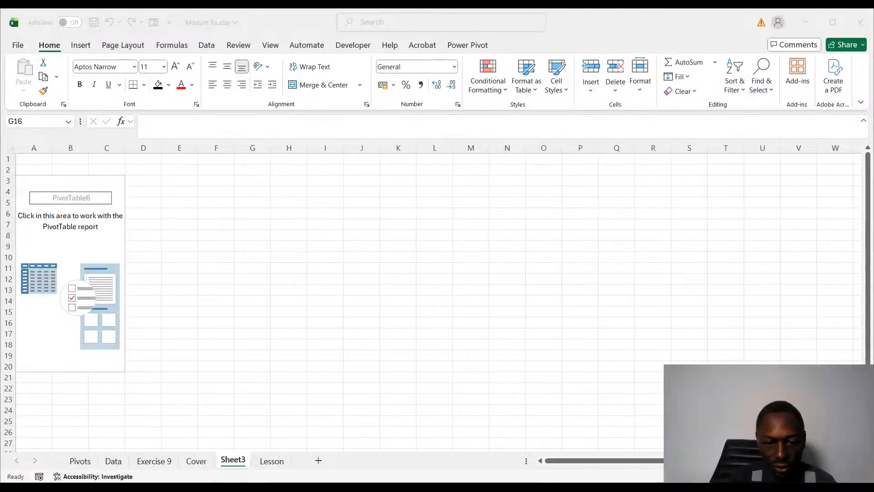
{"action": "left_click", "coordinate": [351, 312]}
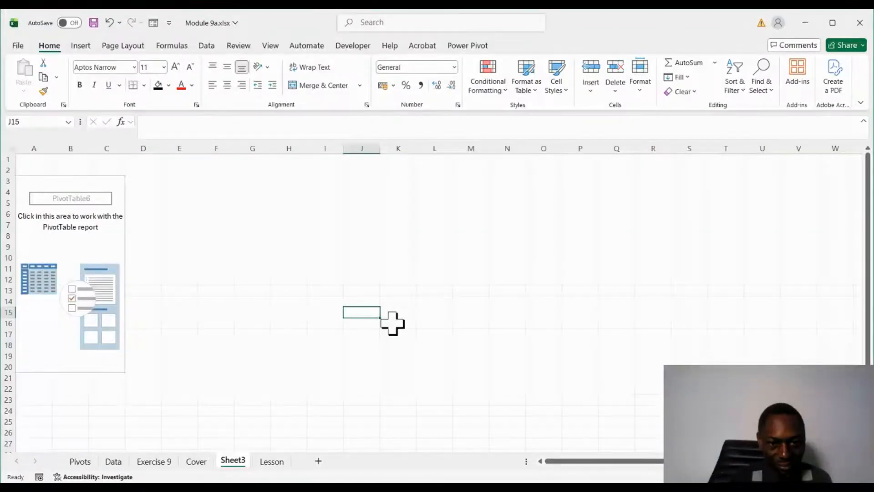
{"action": "left_click", "coordinate": [70, 269]}
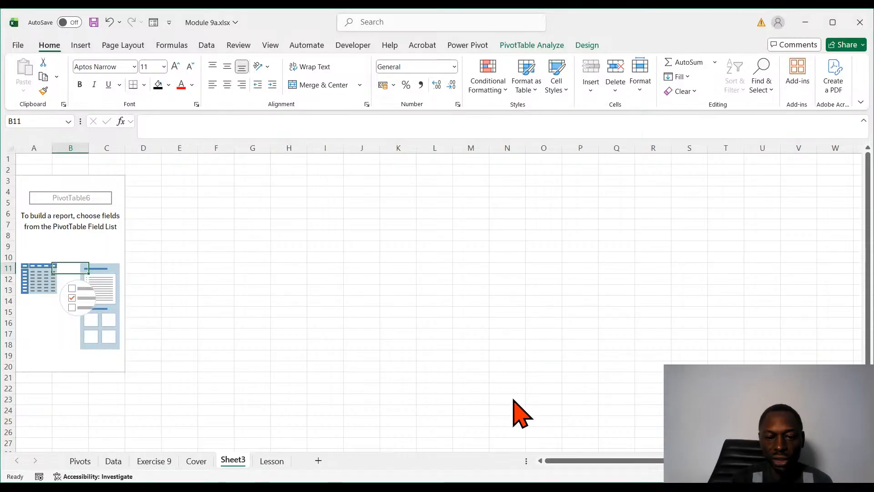
- Build the PivotTable on Sheet3 with Region as rows and the sum of Revenue as values, after checking both source columns
{"action": "left_click", "coordinate": [264, 464]}
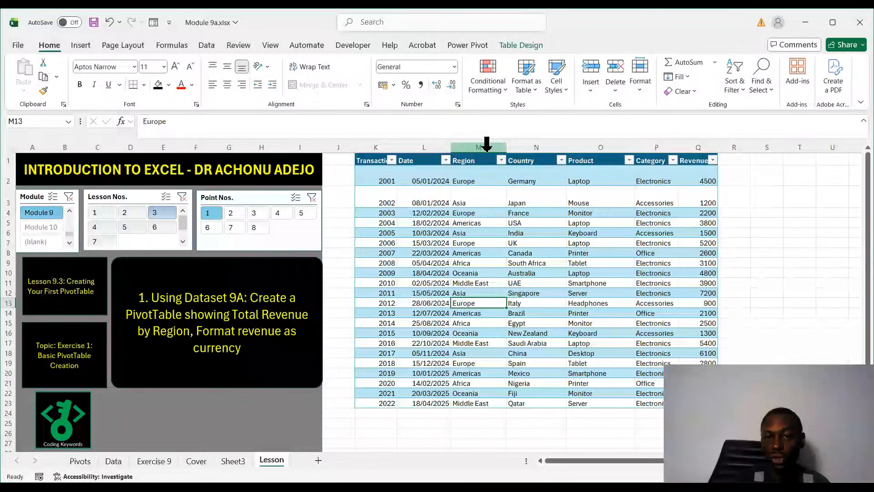
{"action": "left_click", "coordinate": [483, 146]}
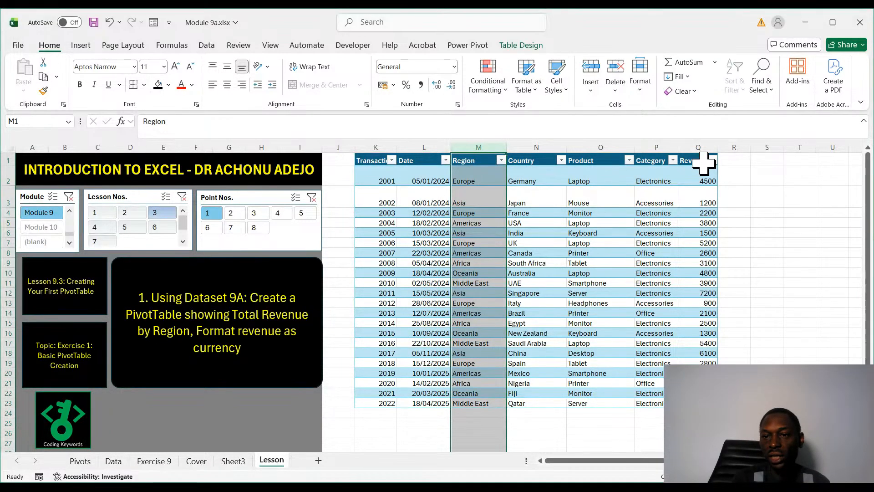
{"action": "left_click", "coordinate": [698, 147]}
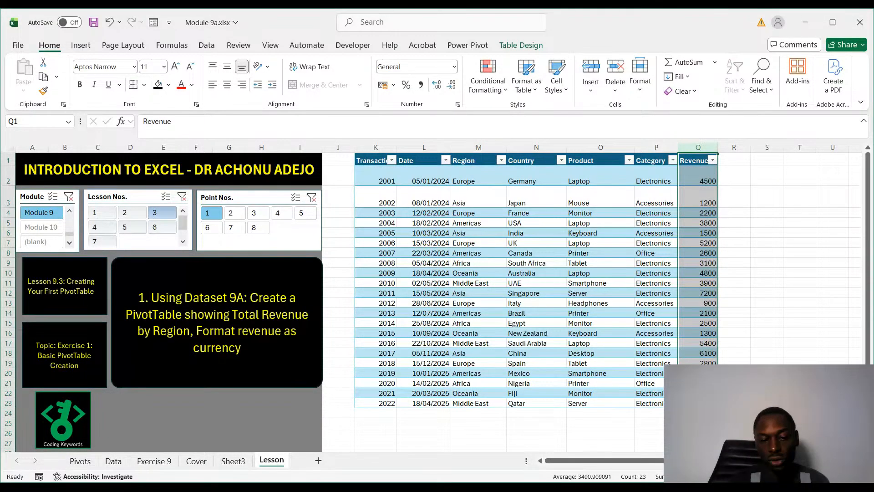
{"action": "left_click", "coordinate": [234, 461]}
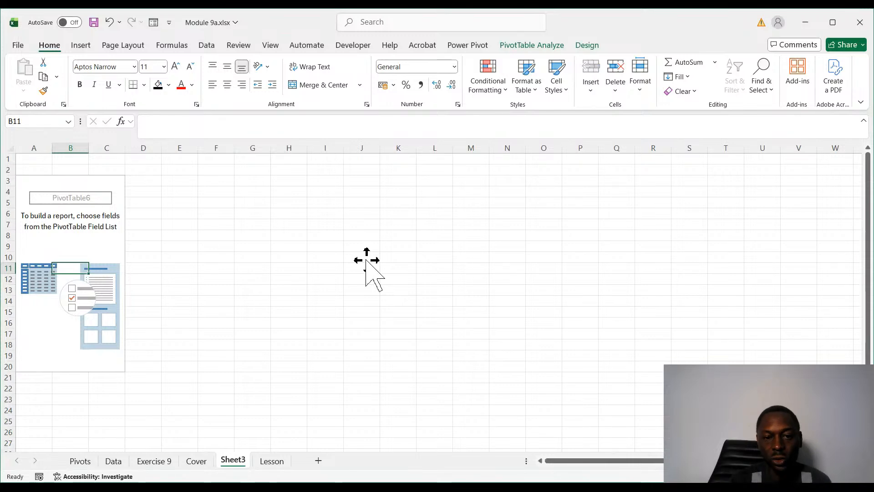
{"action": "left_click_drag", "start_coordinate": [366, 259], "coordinate": [370, 396]}
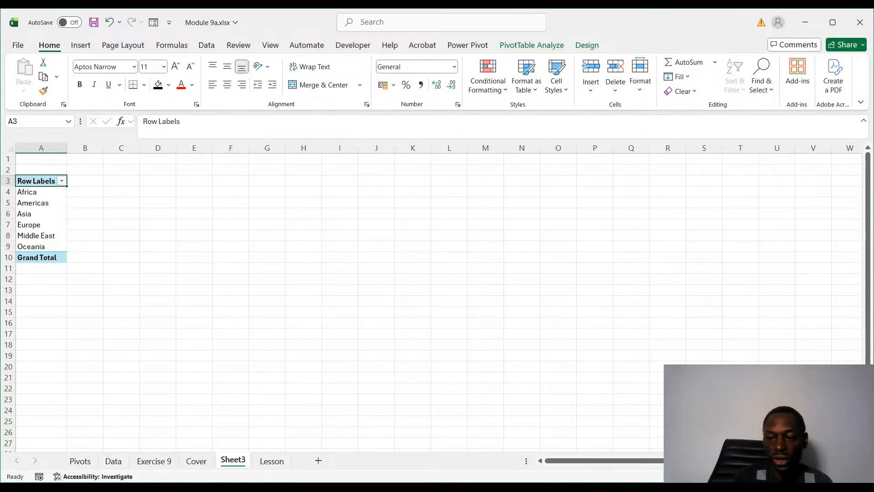
{"action": "scroll", "coordinate": [221, 266], "scroll_direction": "up", "scroll_amount": 3, "text": "ctrl"}
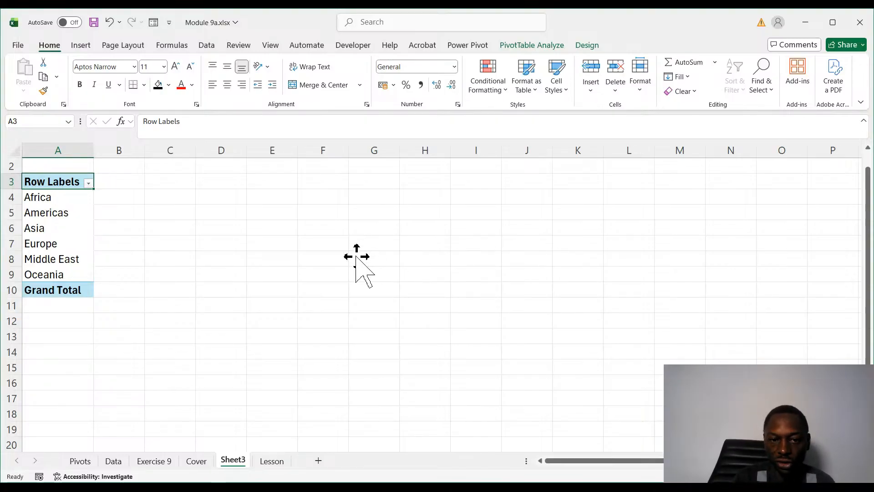
{"action": "left_click_drag", "start_coordinate": [356, 254], "coordinate": [523, 395]}
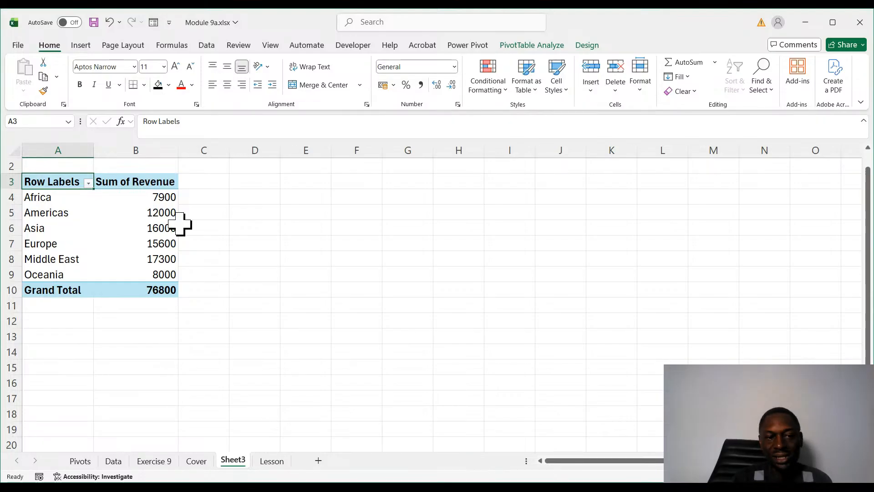
- Try summarizing the PivotTable's Revenue values by average and by count, and restore the sum
{"action": "left_click", "coordinate": [276, 462]}
{"action": "left_click", "coordinate": [610, 313]}
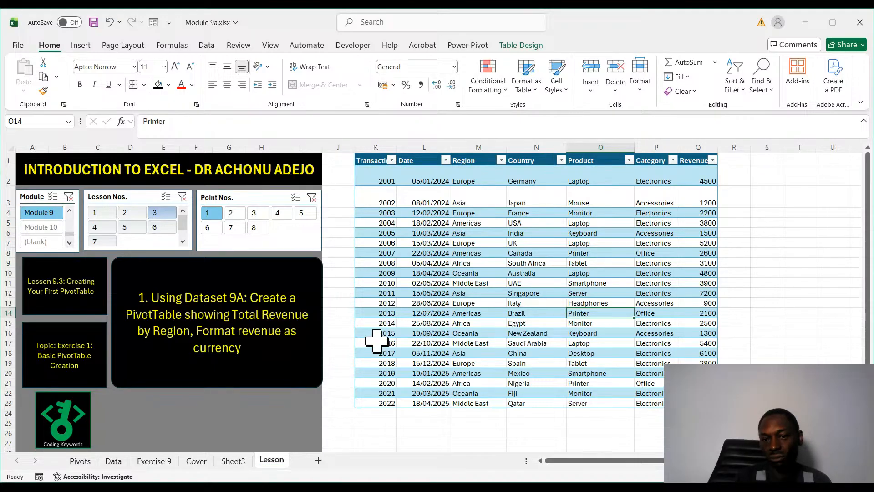
{"action": "left_click", "coordinate": [475, 138]}
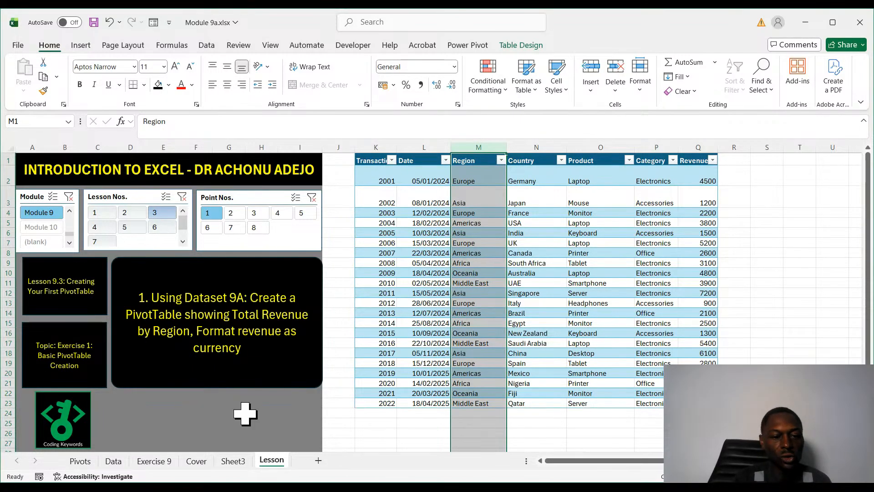
{"action": "left_click", "coordinate": [233, 461]}
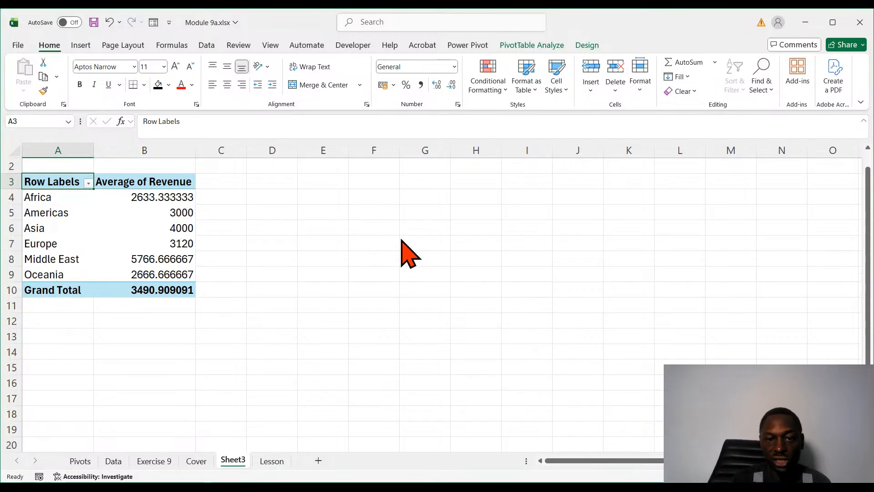
{"action": "left_click", "coordinate": [518, 300]}
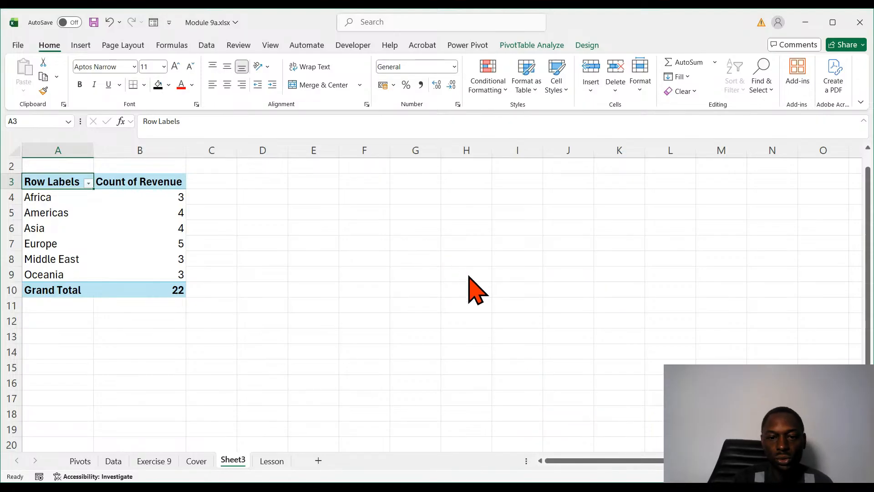
{"action": "left_click", "coordinate": [501, 302]}
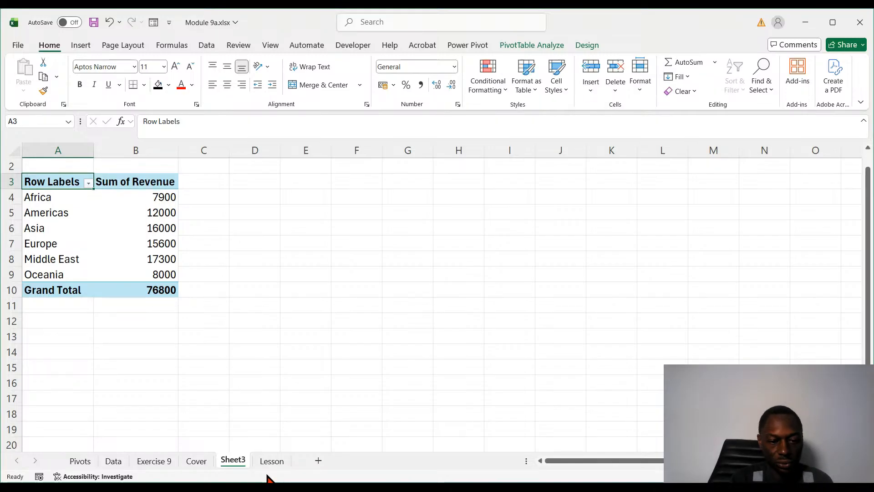
- Format the Sum of Revenue values in B4:B10 of the PivotTable, including the grand total, as currency
{"action": "left_click", "coordinate": [271, 461]}
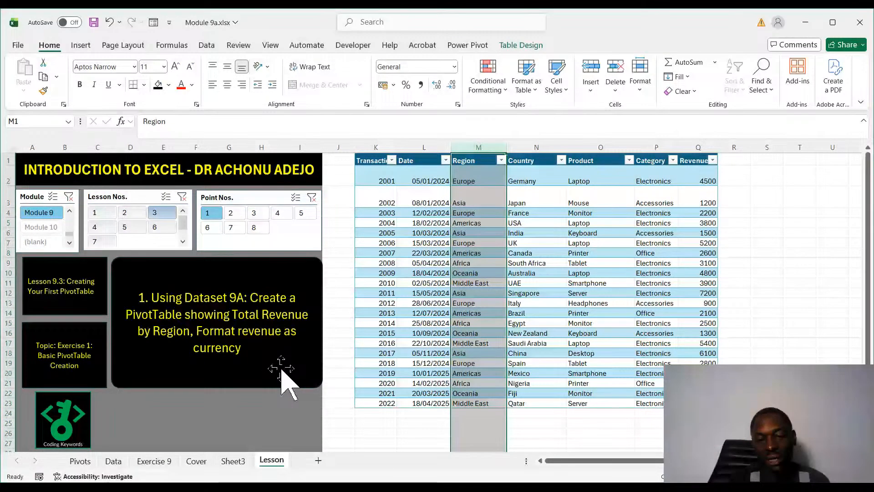
{"action": "left_click", "coordinate": [230, 460]}
{"action": "left_click", "coordinate": [153, 198]}
{"action": "left_click_drag", "start_coordinate": [154, 197], "coordinate": [152, 283]}
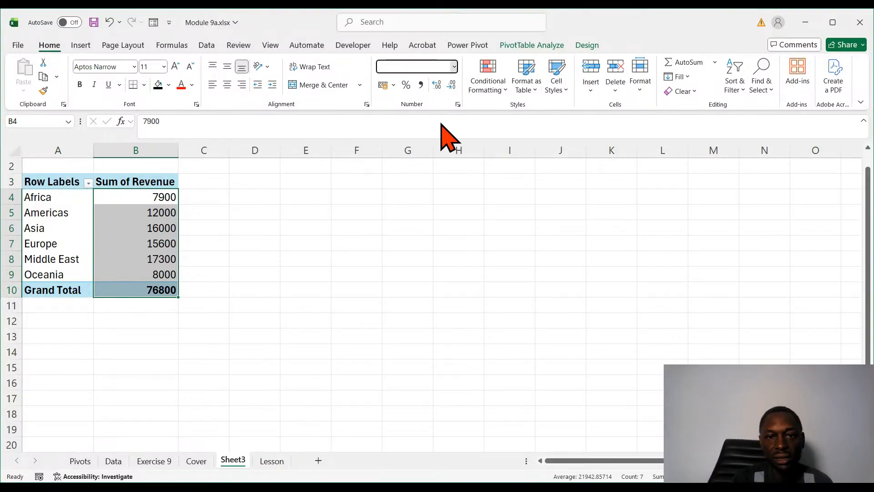
{"action": "key", "text": "ctrl+shift+4"}
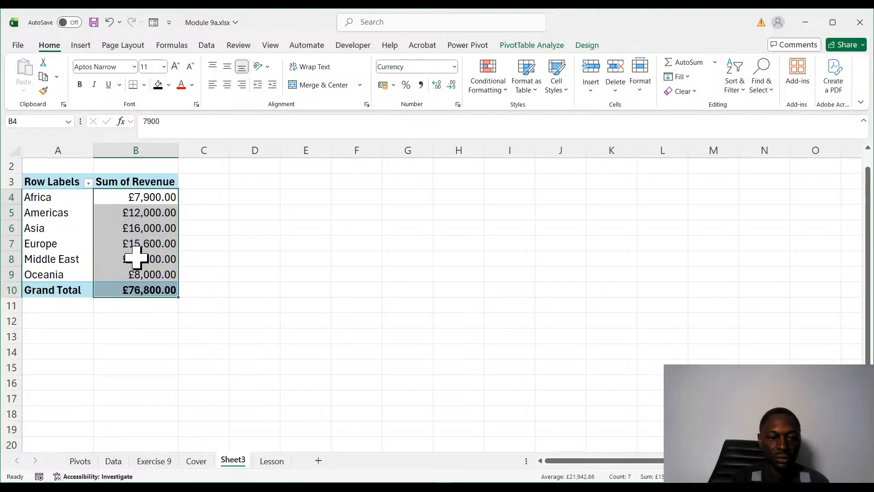
{"action": "left_click", "coordinate": [212, 411]}
{"action": "left_click", "coordinate": [131, 273]}
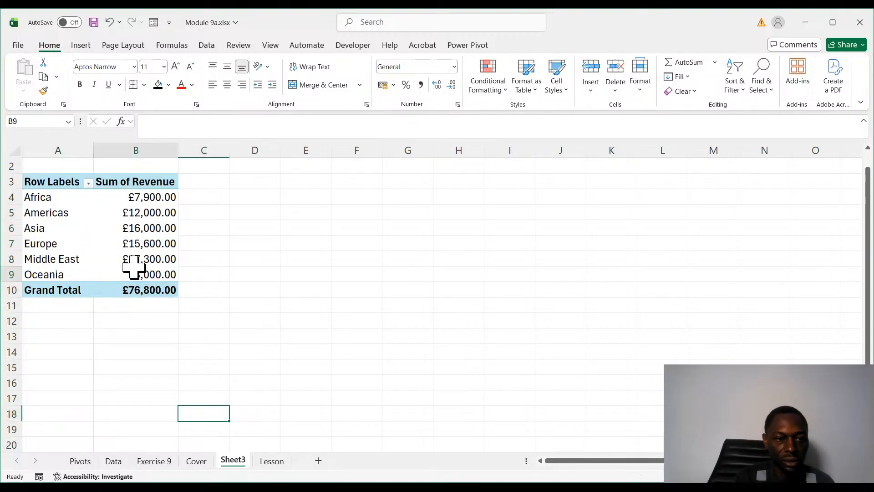
- Show point 3 of Lesson 3 on the Lesson sheet to read about the PivotTable field areas
{"action": "left_click", "coordinate": [262, 462]}
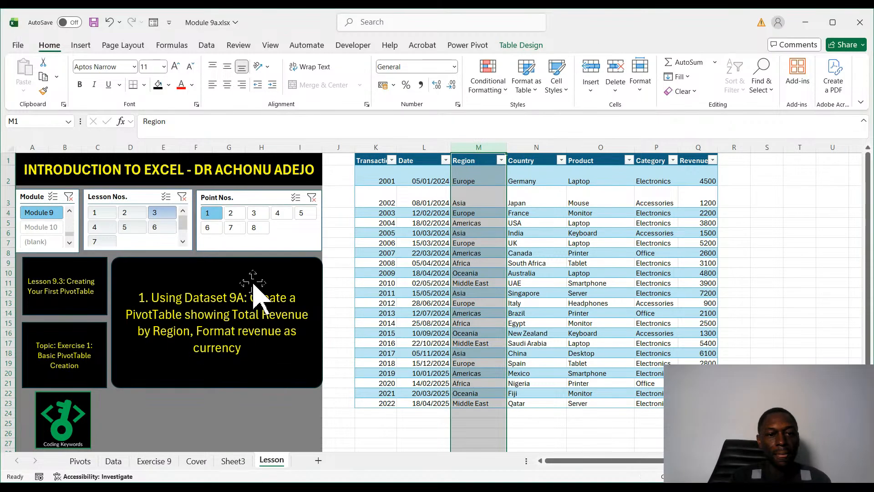
{"action": "left_click", "coordinate": [253, 216]}
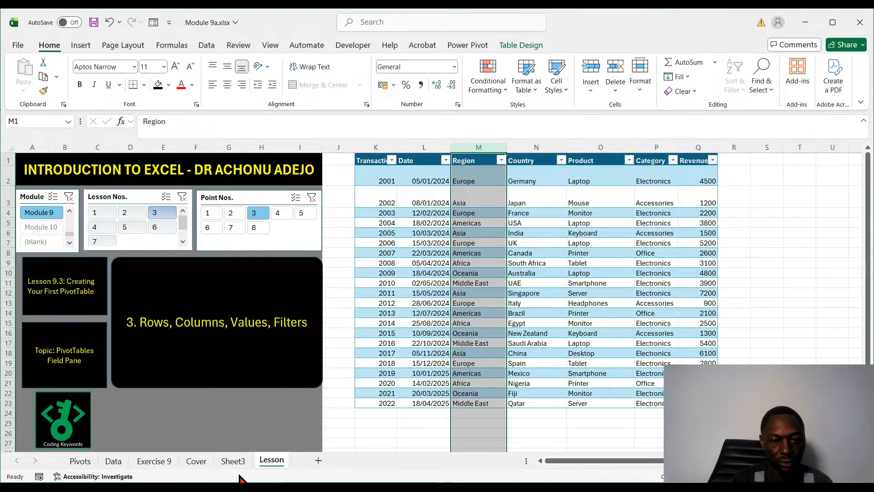
- Read points 4 to 6 of Lesson 3 on the Lesson sheet, covering draggable fields, value calculations and value field settings
{"action": "left_click", "coordinate": [232, 460]}
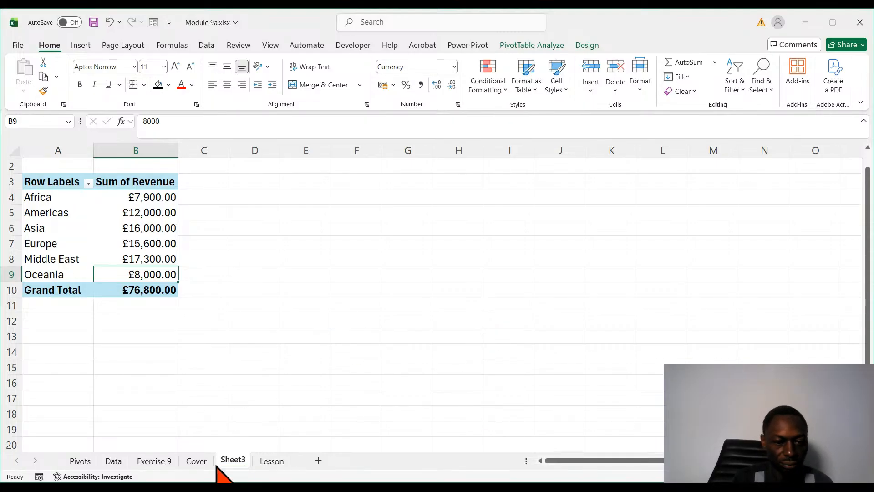
{"action": "left_click", "coordinate": [263, 462]}
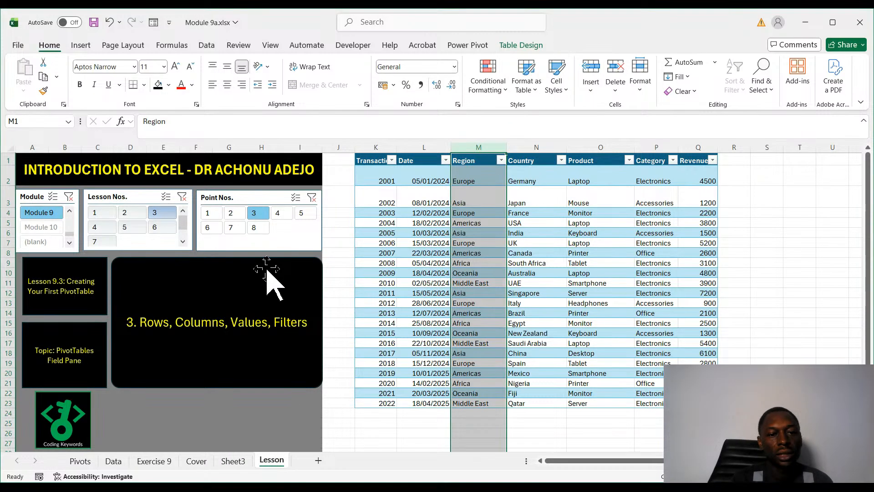
{"action": "left_click", "coordinate": [285, 214]}
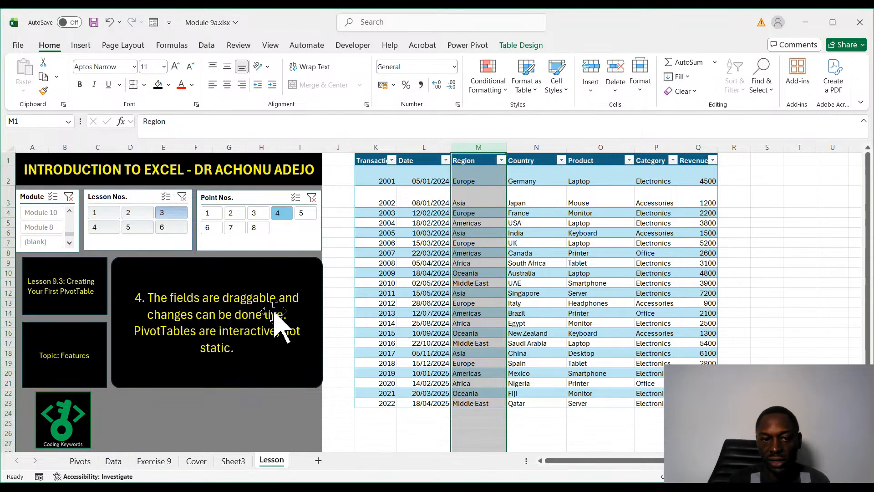
{"action": "left_click", "coordinate": [304, 215]}
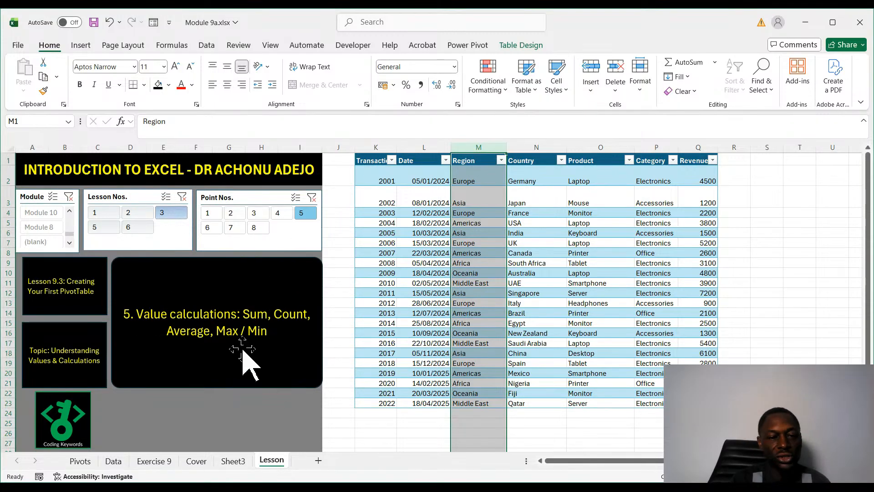
{"action": "left_click", "coordinate": [207, 228]}
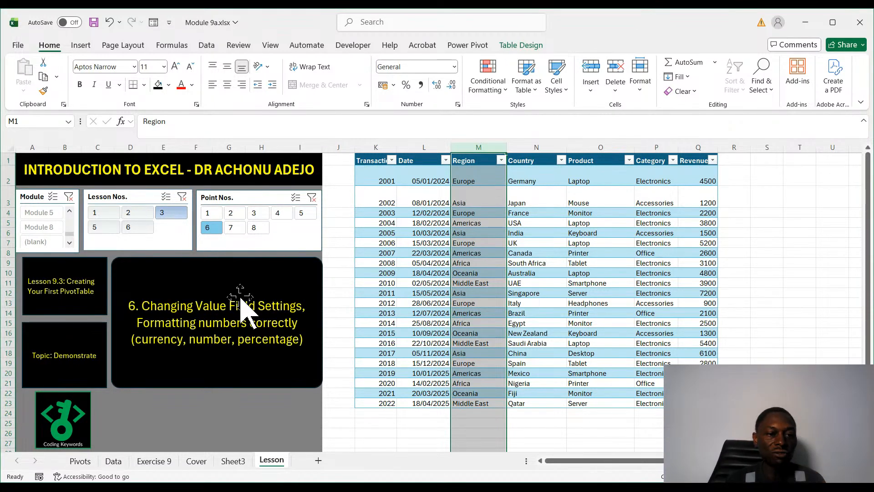
{"action": "left_click", "coordinate": [264, 356]}
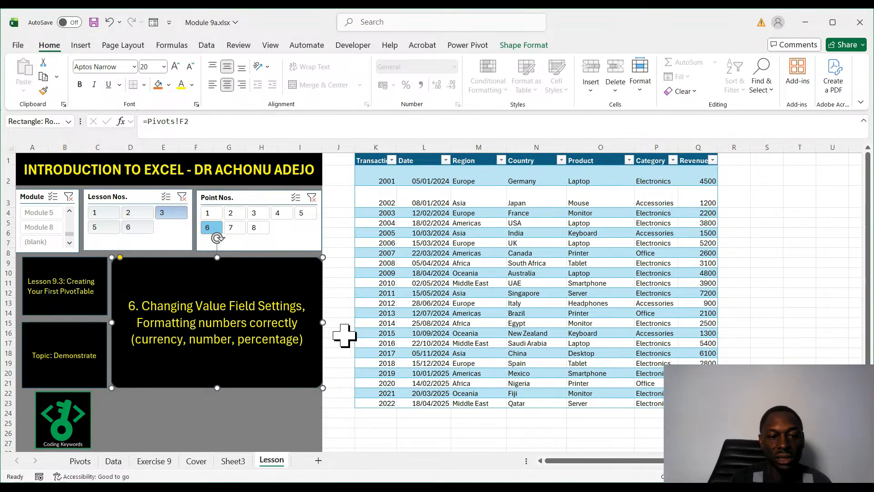
- Show point 7 and then point 8 of Lesson 3 to read the common mistakes and the multi-level PivotTable exercise
{"action": "left_click", "coordinate": [234, 227]}
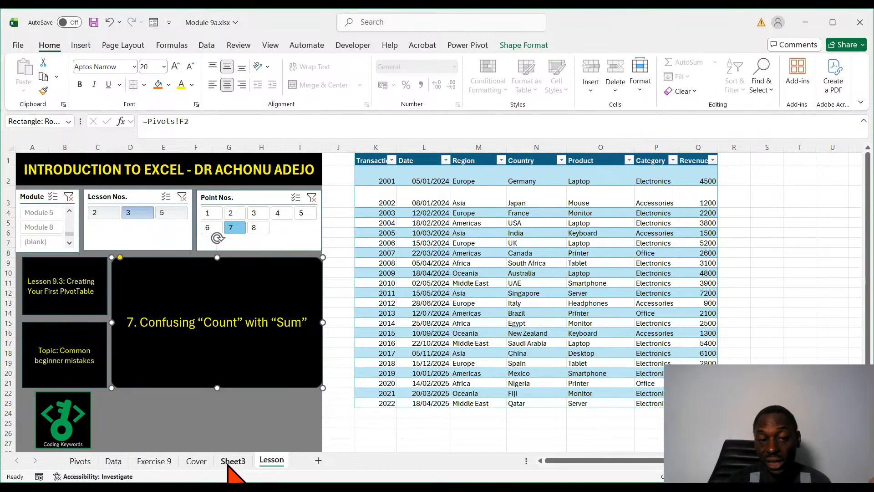
{"action": "left_click", "coordinate": [258, 230]}
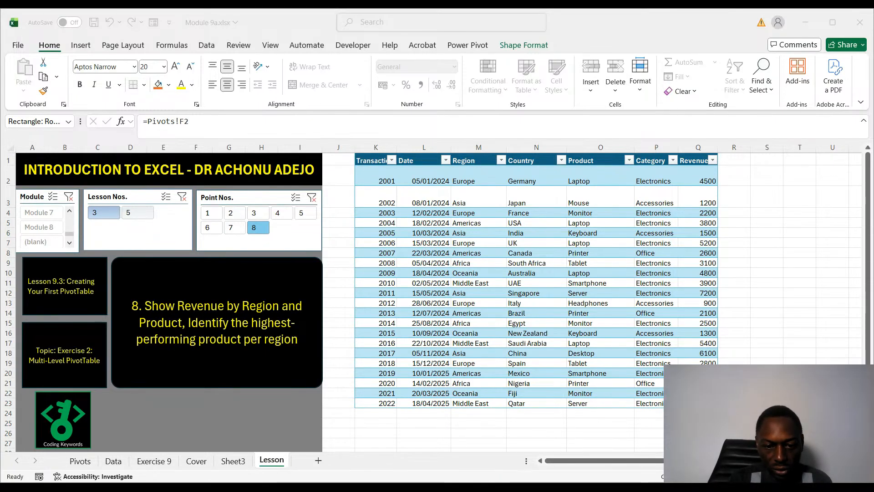
{"action": "left_click", "coordinate": [535, 328]}
{"action": "left_click", "coordinate": [535, 326]}
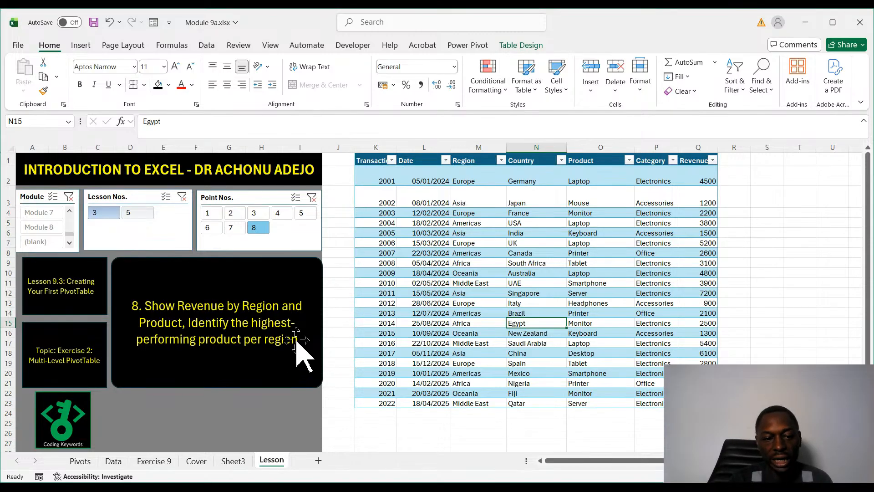
- Copy the Revenue by Region PivotTable in A3:B10 of Sheet3 and paste the copy at A13
{"action": "left_click", "coordinate": [222, 461]}
{"action": "left_click", "coordinate": [243, 302]}
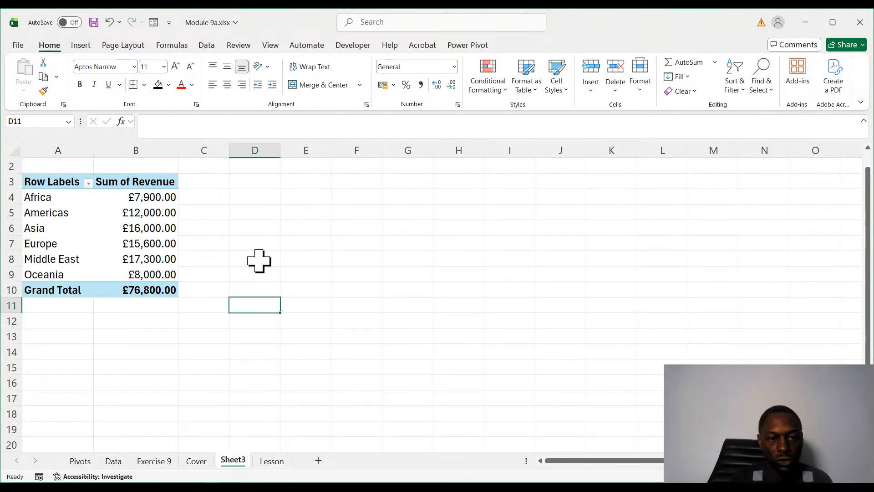
{"action": "left_click", "coordinate": [152, 246]}
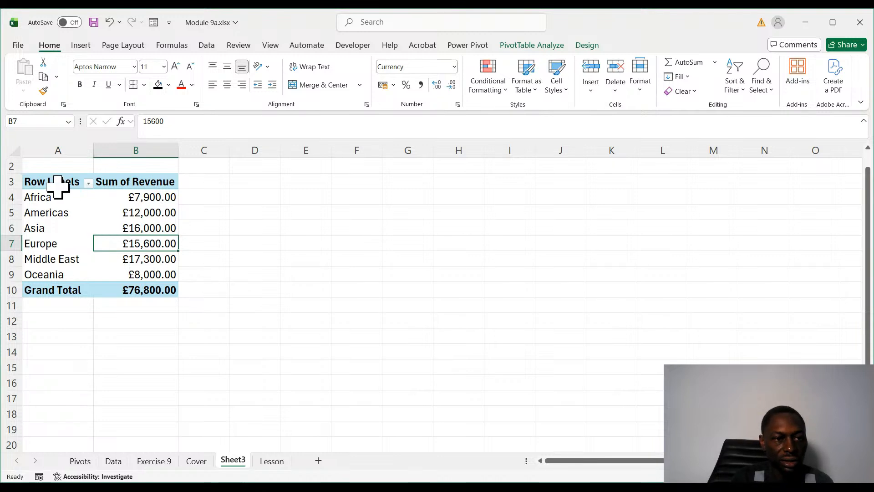
{"action": "left_click_drag", "start_coordinate": [50, 183], "coordinate": [152, 297]}
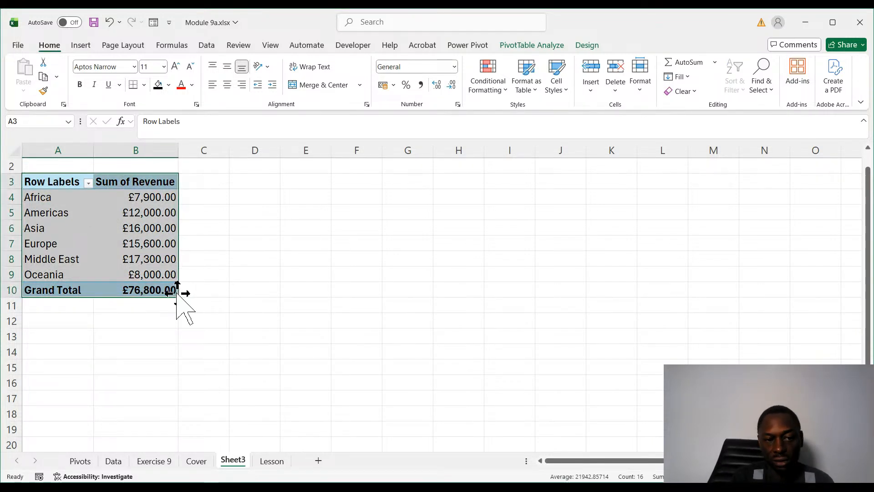
{"action": "key", "text": "ctrl+c"}
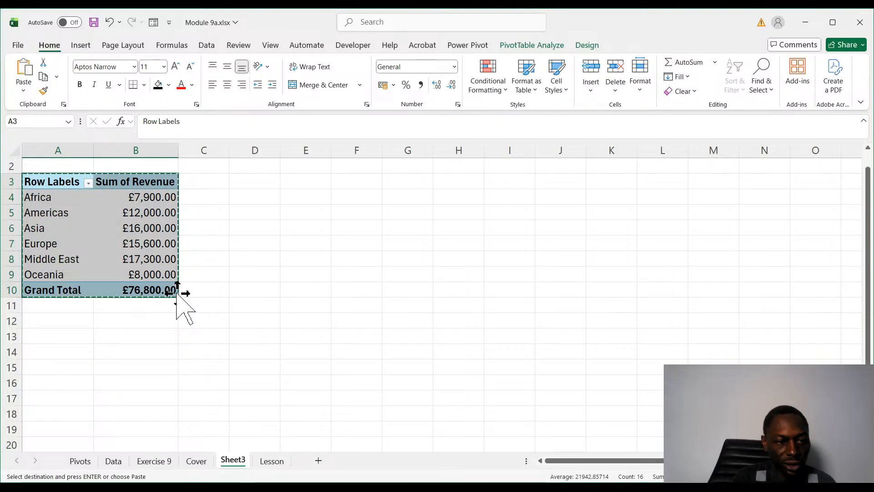
{"action": "left_click", "coordinate": [57, 334]}
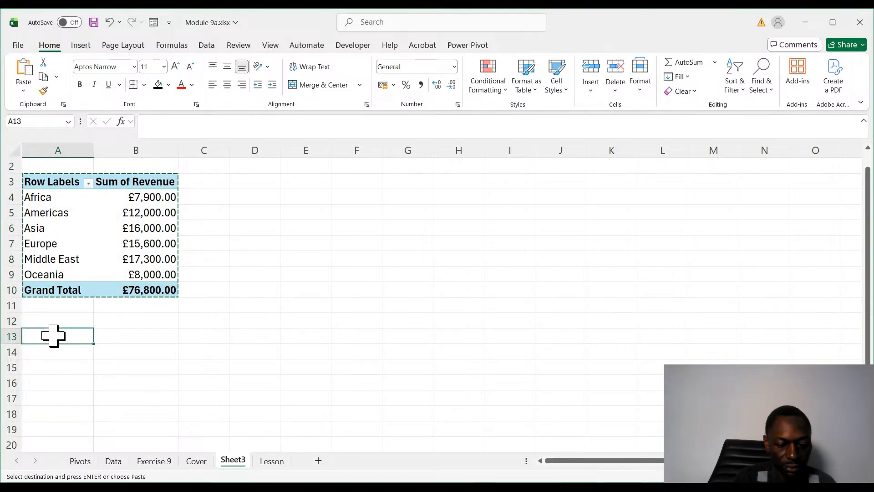
{"action": "key", "text": "ctrl+v"}
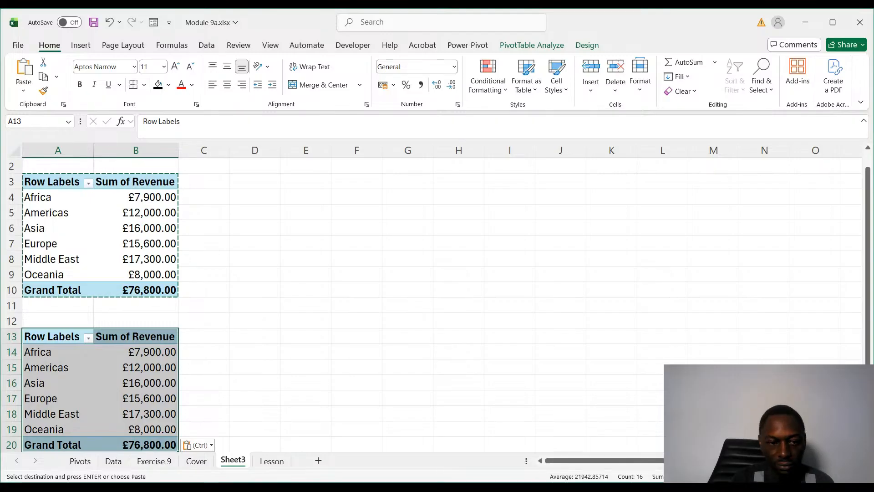
{"action": "key", "text": "Escape"}
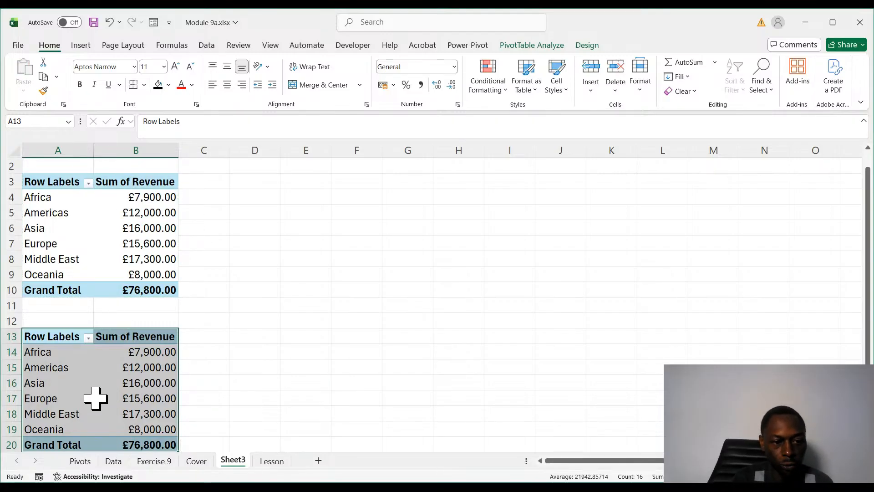
- Remove the Region row labels and the Sum of Revenue values from the copied PivotTable at A13, leaving it without fields
{"action": "left_click", "coordinate": [82, 391]}
{"action": "key", "text": "shift+Return"}
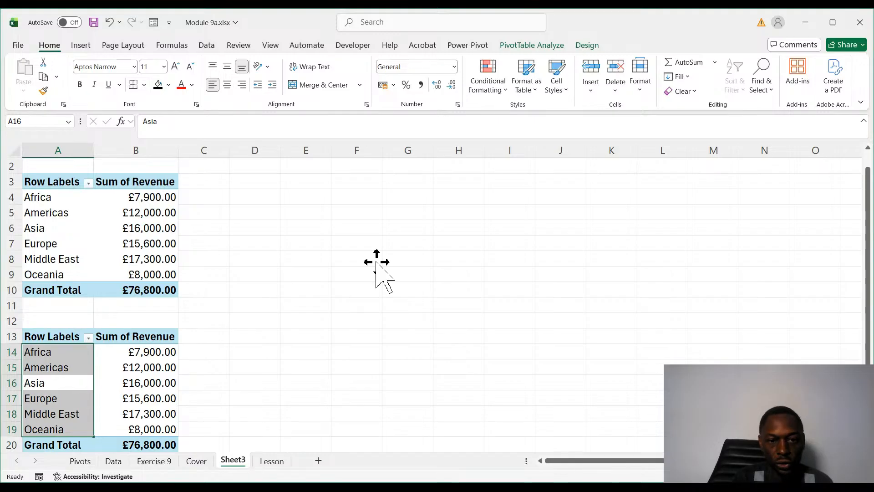
{"action": "key", "text": "Delete"}
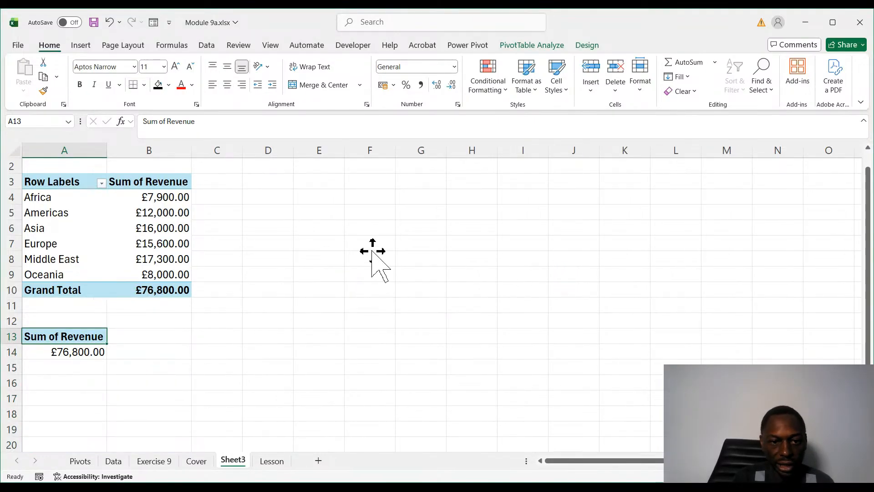
{"action": "key", "text": "Delete"}
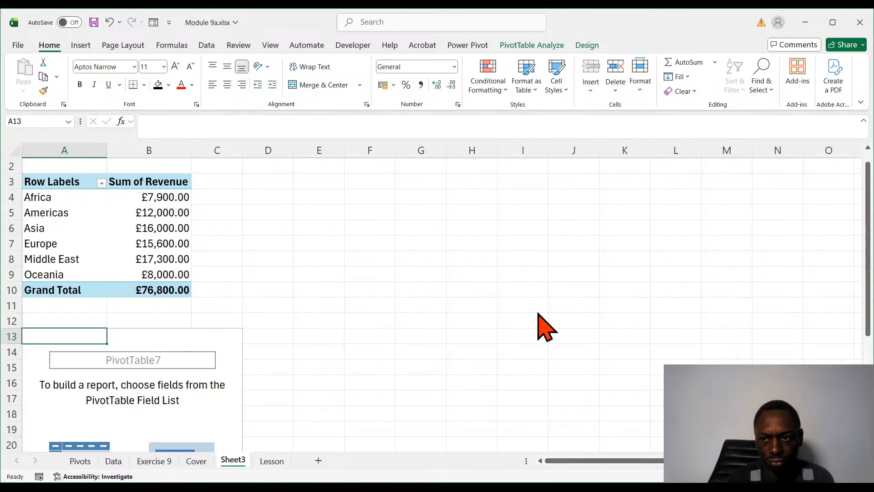
{"action": "scroll", "coordinate": [869, 255], "scroll_direction": "down", "scroll_amount": 2}
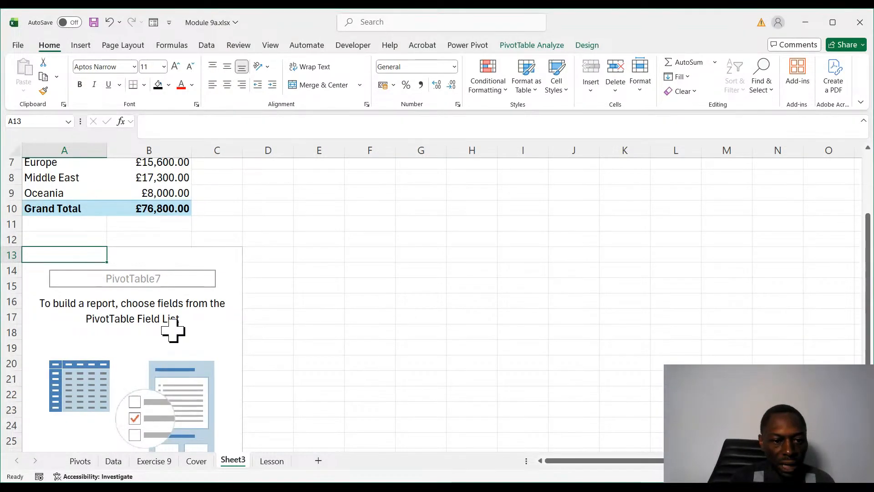
- Examine the Region, Product and Revenue columns of the source table on the Lesson sheet against the exercise in point 8
{"action": "left_click", "coordinate": [267, 461]}
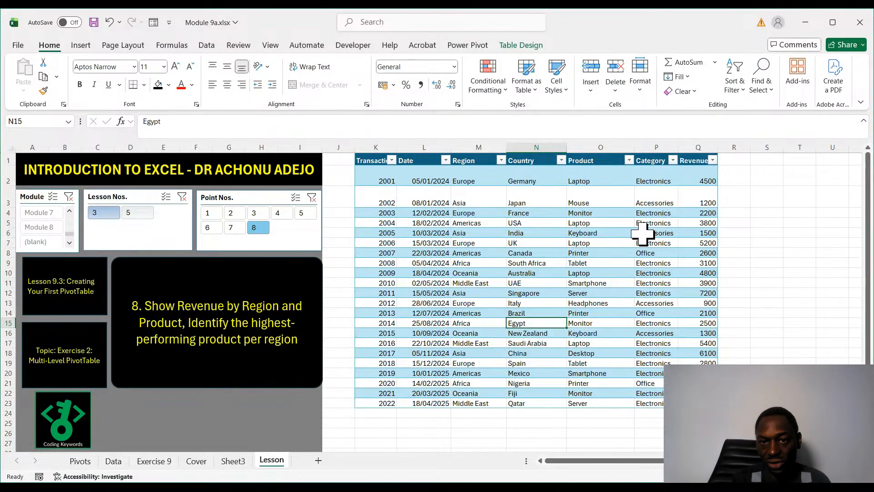
{"action": "left_click", "coordinate": [475, 148]}
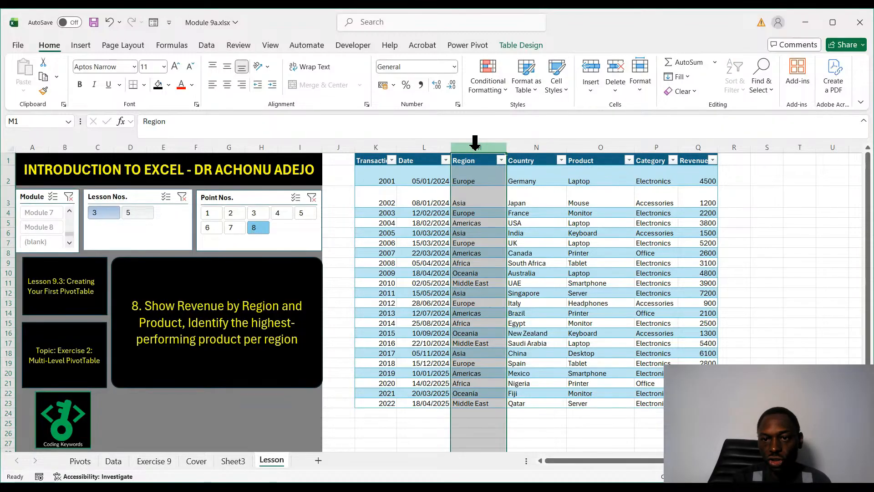
{"action": "left_click", "coordinate": [602, 145]}
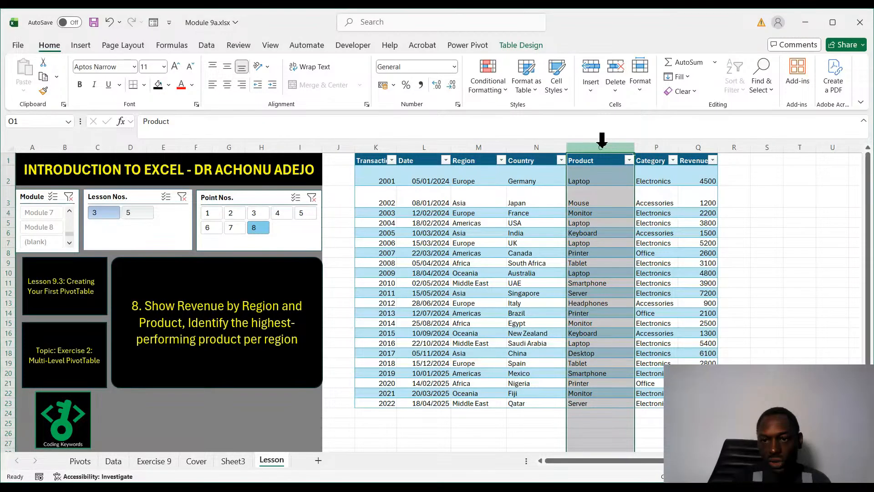
{"action": "left_click", "coordinate": [697, 144]}
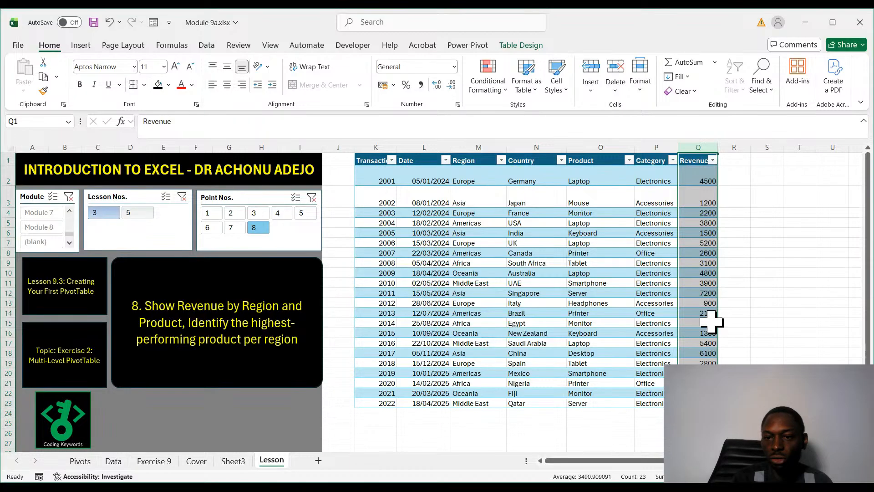
{"action": "left_click", "coordinate": [483, 344]}
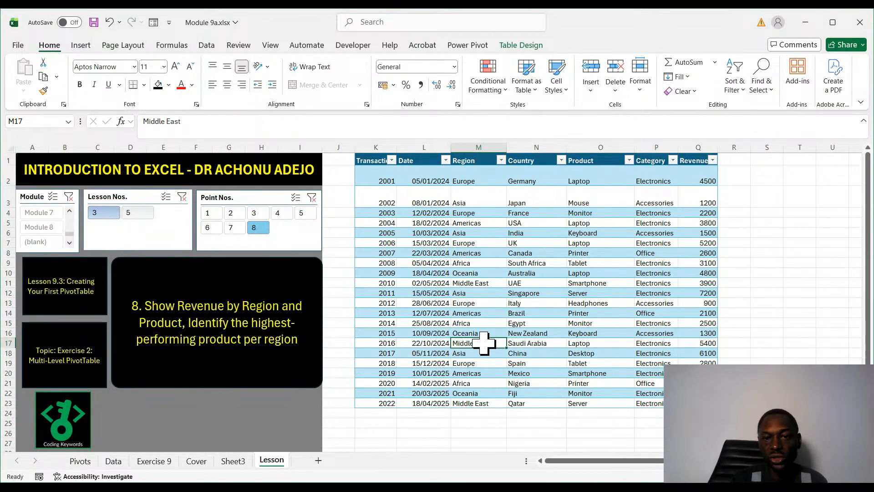
{"action": "left_click", "coordinate": [466, 142]}
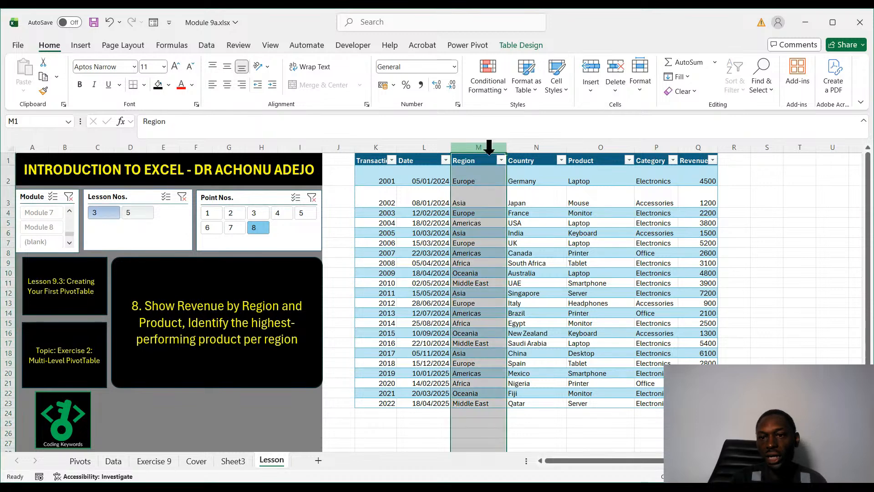
{"action": "left_click", "coordinate": [711, 148]}
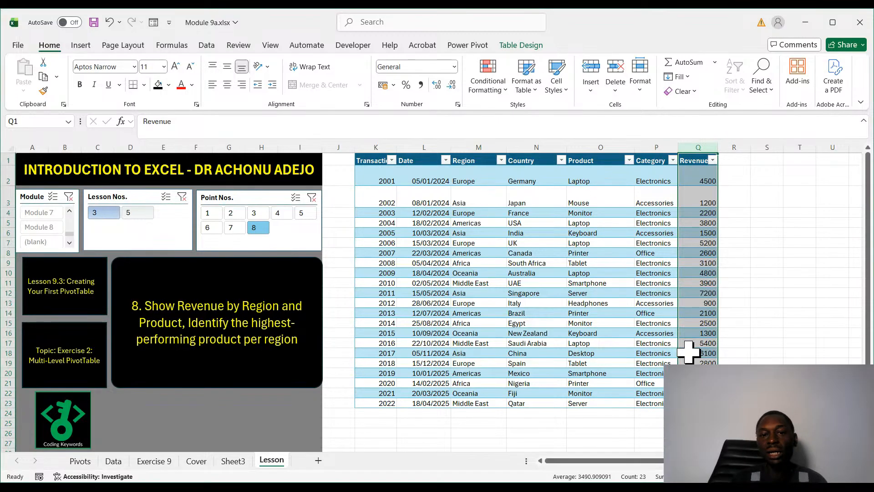
{"action": "left_click", "coordinate": [463, 144]}
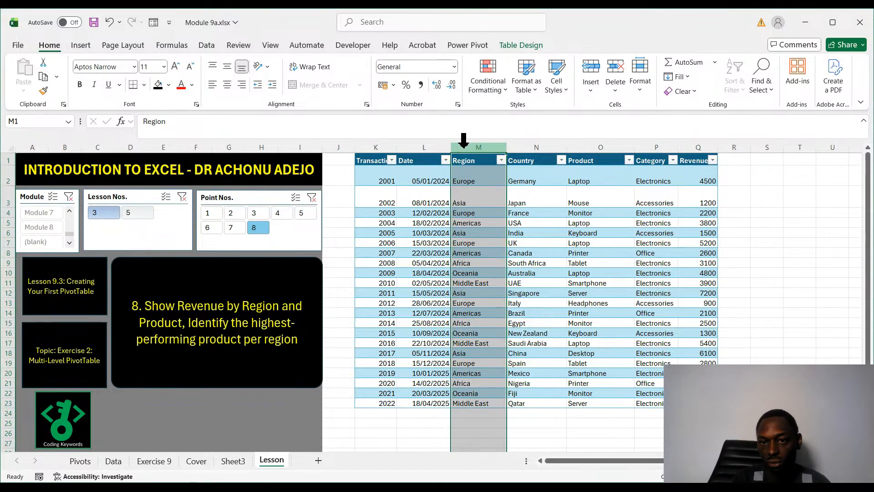
{"action": "left_click", "coordinate": [605, 145]}
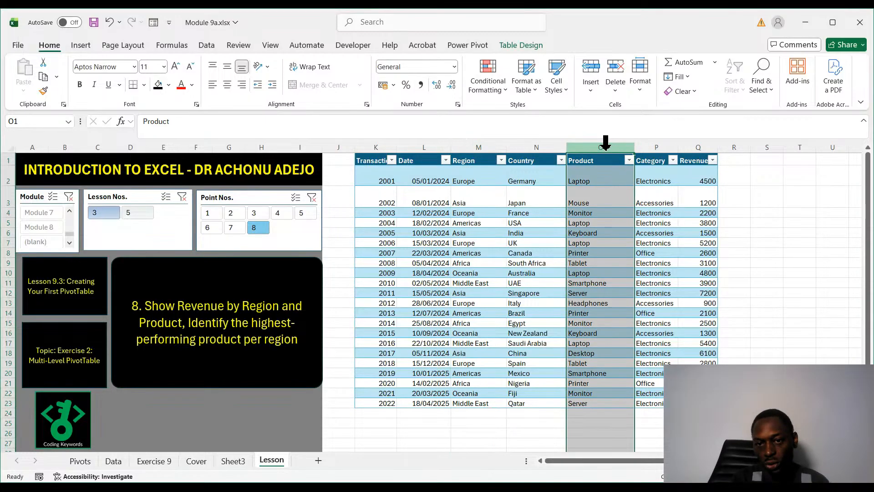
{"action": "left_click", "coordinate": [698, 144]}
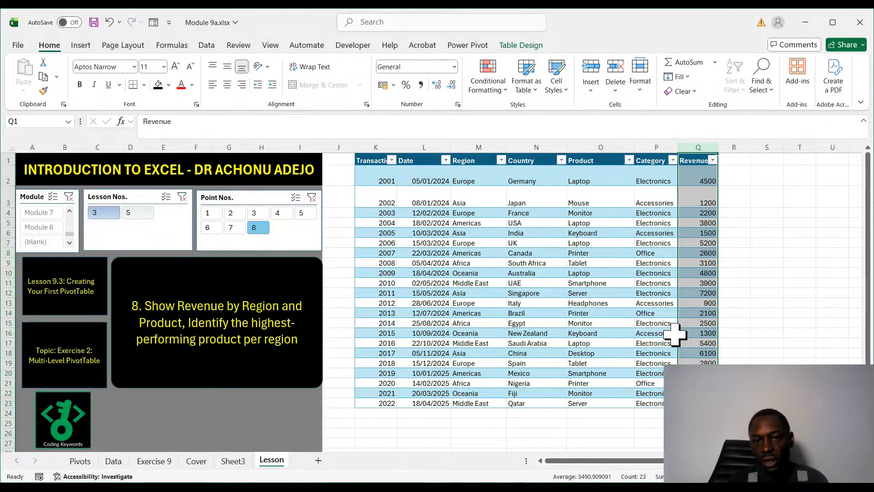
{"action": "left_click", "coordinate": [475, 146]}
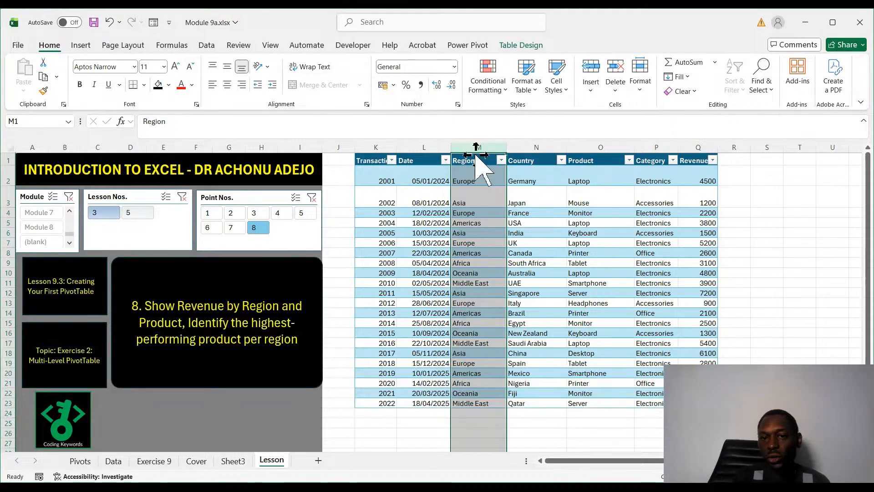
{"action": "left_click", "coordinate": [588, 145]}
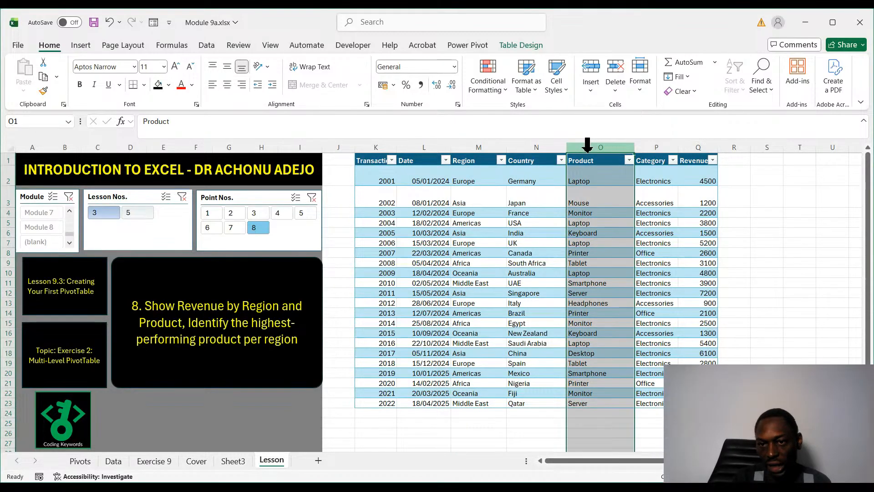
{"action": "left_click", "coordinate": [704, 145]}
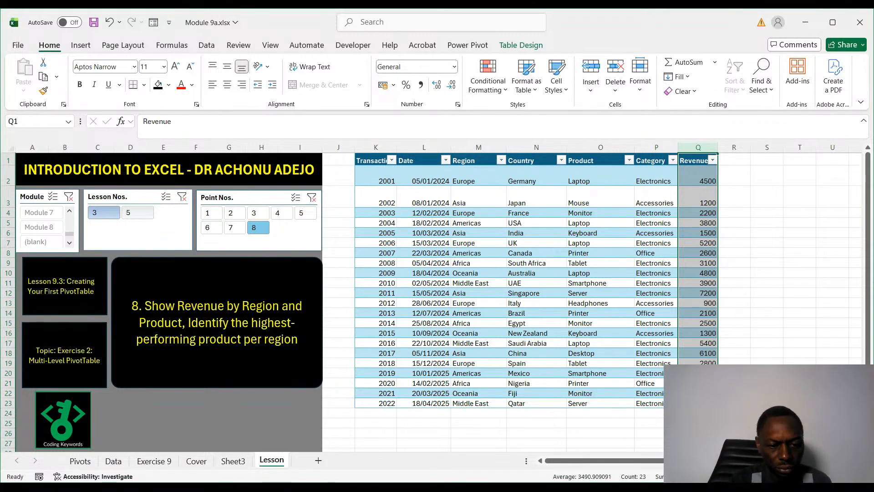
- Build the empty PivotTable at A13 of Sheet3 with Region as rows, Product as columns and Sum of Revenue as values
{"action": "left_click", "coordinate": [233, 461]}
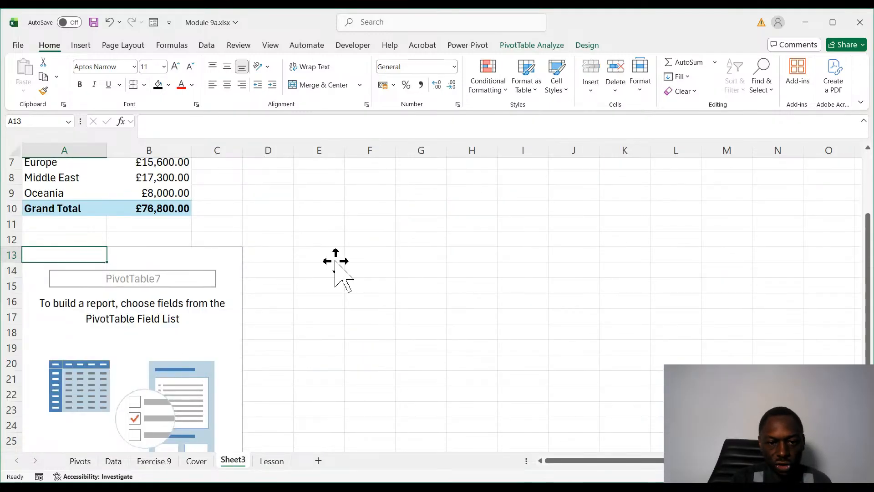
{"action": "left_click_drag", "start_coordinate": [336, 261], "coordinate": [366, 387]}
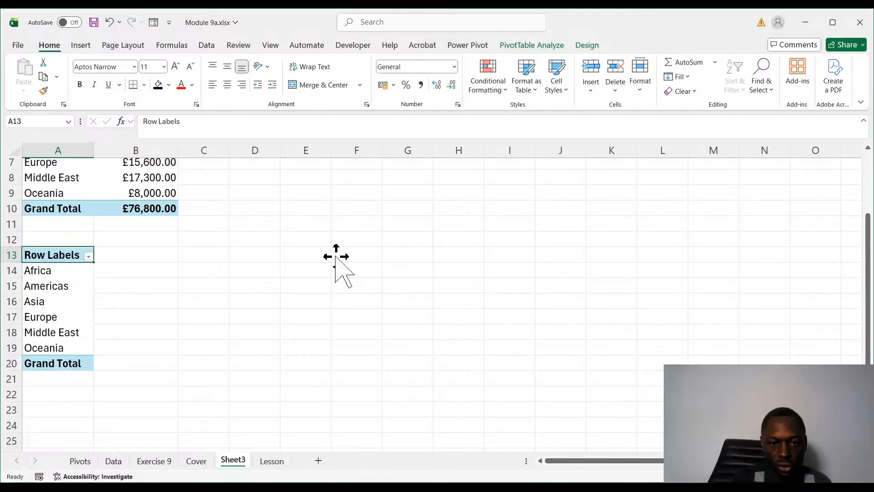
{"action": "left_click_drag", "start_coordinate": [335, 257], "coordinate": [385, 327]}
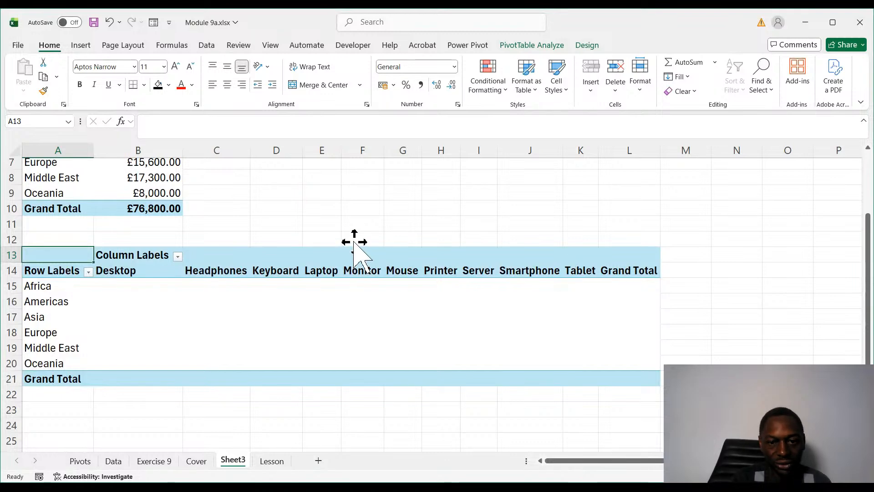
{"action": "left_click_drag", "start_coordinate": [354, 249], "coordinate": [491, 383]}
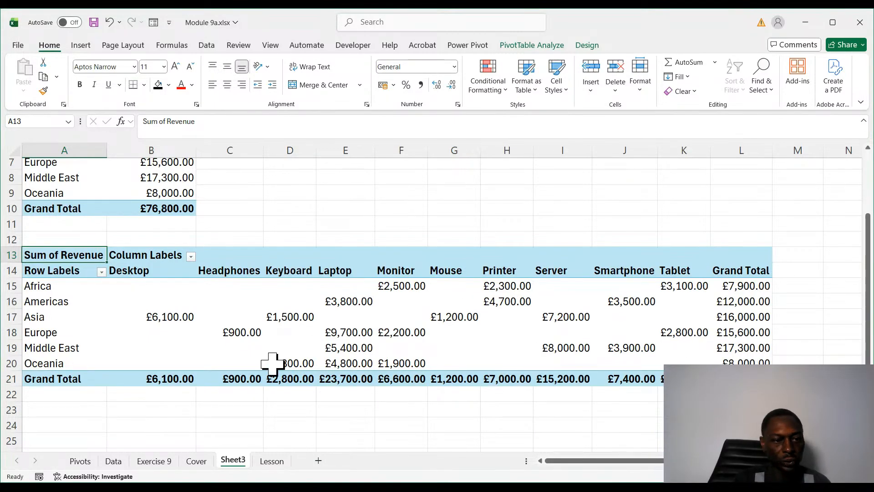
- Examine the revenue per region in the multi-level PivotTable, going through the Laptop column for the Americas, Europe, Middle East and Oceania
{"action": "left_click", "coordinate": [167, 314]}
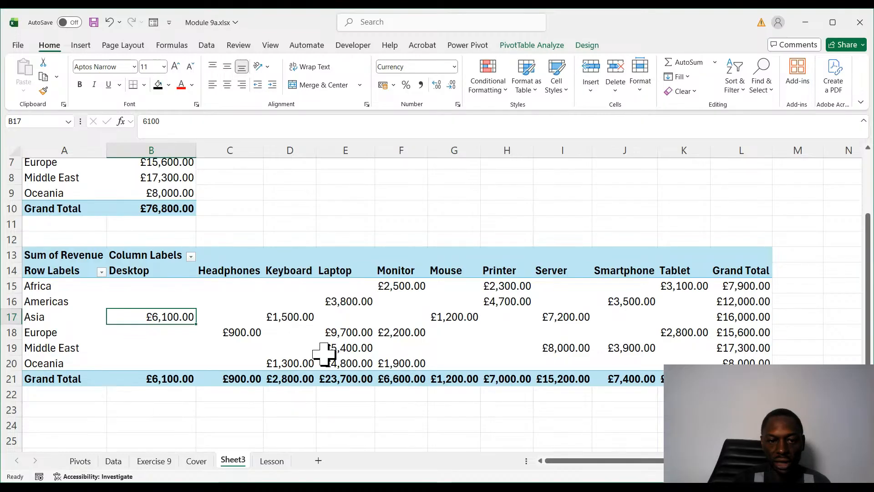
{"action": "left_click", "coordinate": [353, 257]}
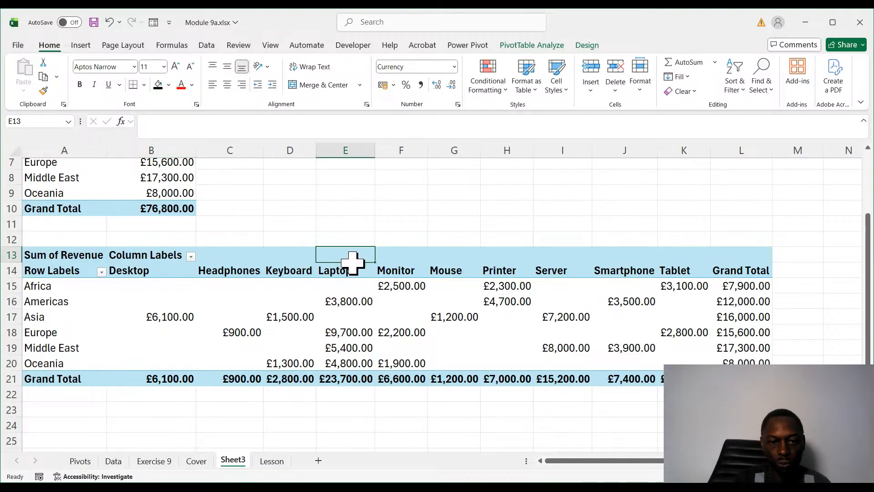
{"action": "left_click_drag", "start_coordinate": [353, 262], "coordinate": [344, 367]}
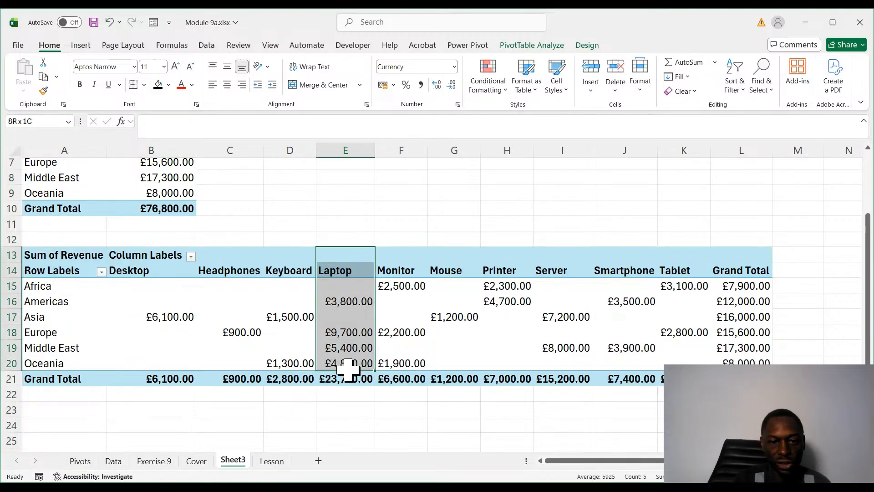
{"action": "left_click", "coordinate": [353, 303]}
{"action": "left_click", "coordinate": [348, 333]}
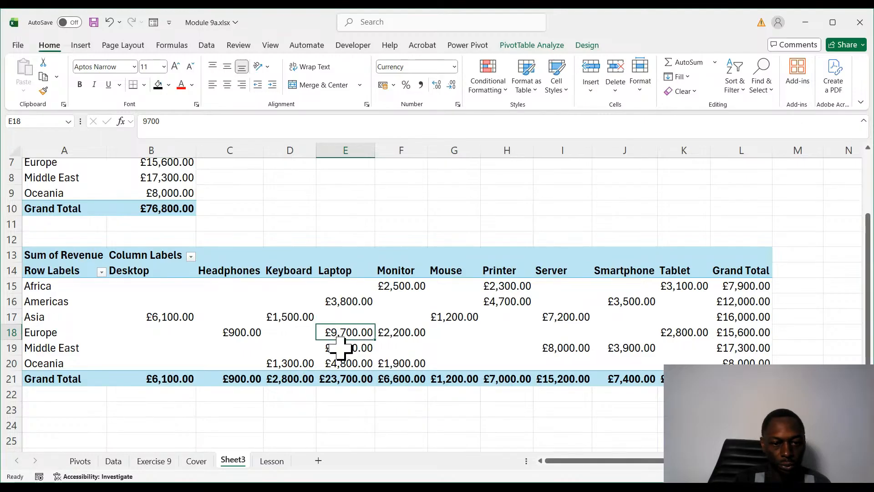
{"action": "left_click", "coordinate": [340, 348]}
{"action": "left_click", "coordinate": [333, 363]}
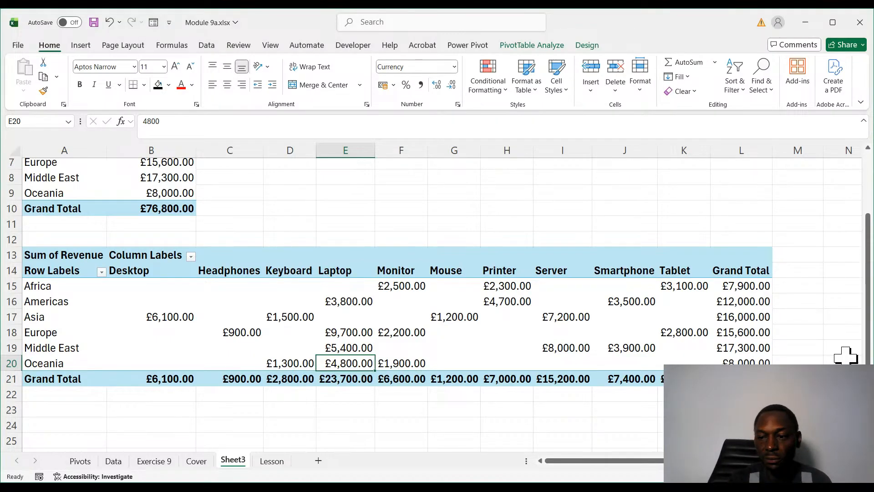
- Sort the regions in the Revenue by Region PivotTable at A3 by Sum of Revenue from largest to smallest
{"action": "scroll", "coordinate": [302, 174], "scroll_direction": "up", "scroll_amount": 2}
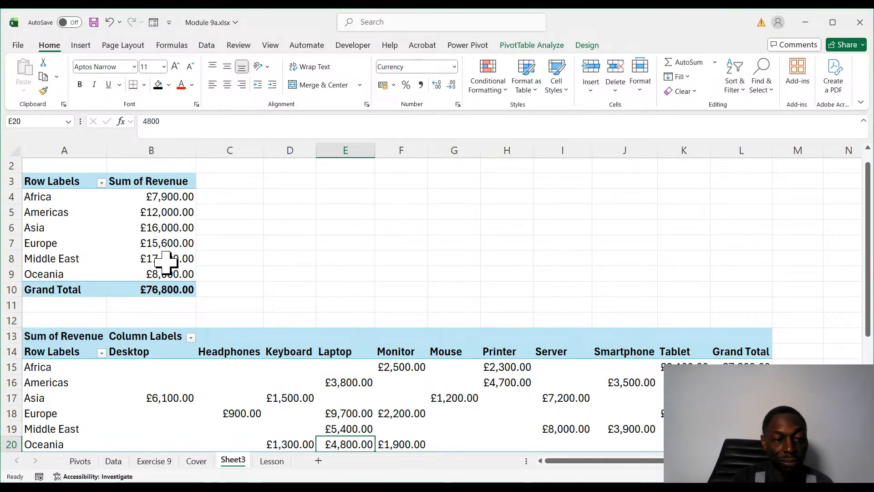
{"action": "left_click", "coordinate": [163, 229]}
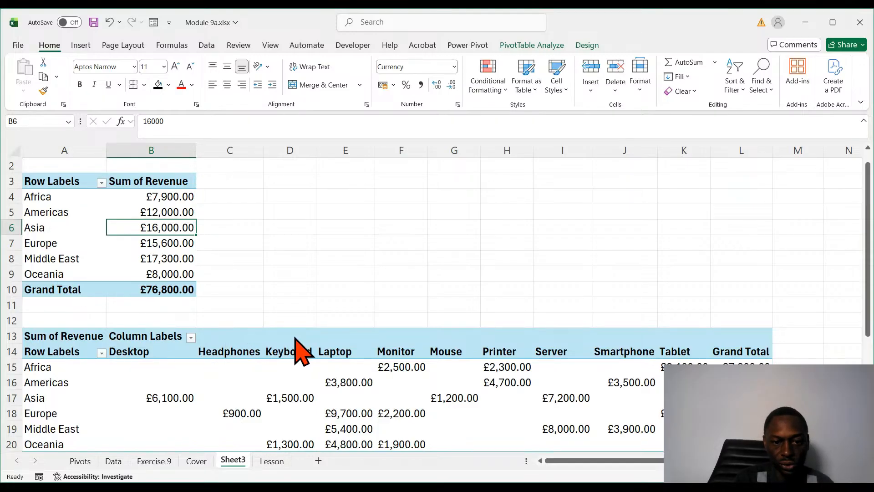
{"action": "left_click", "coordinate": [332, 356]}
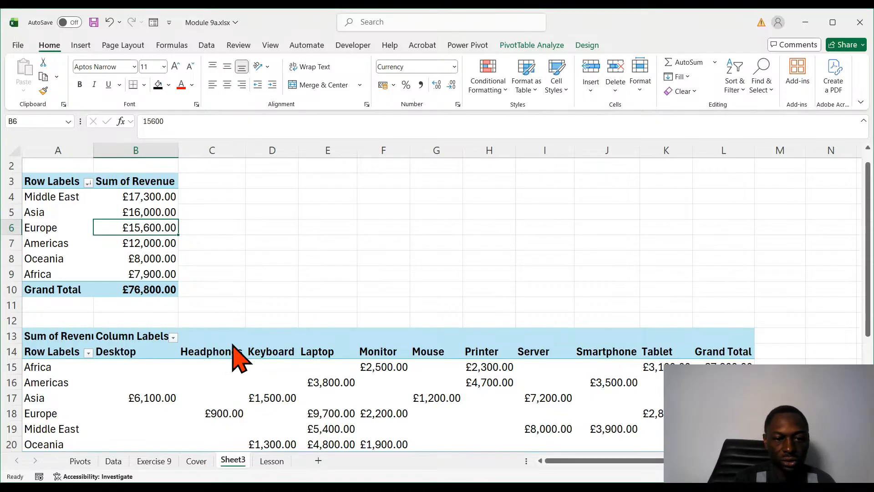
{"action": "left_click", "coordinate": [386, 229]}
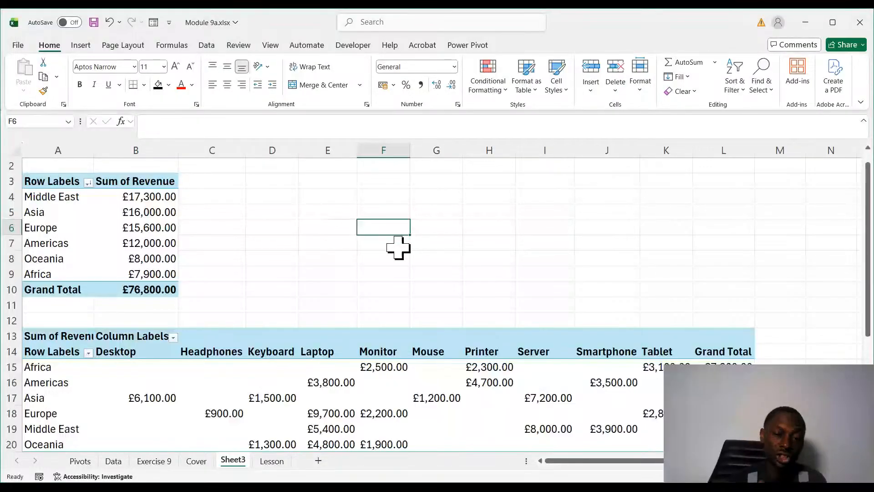
{"action": "left_click", "coordinate": [361, 211]}
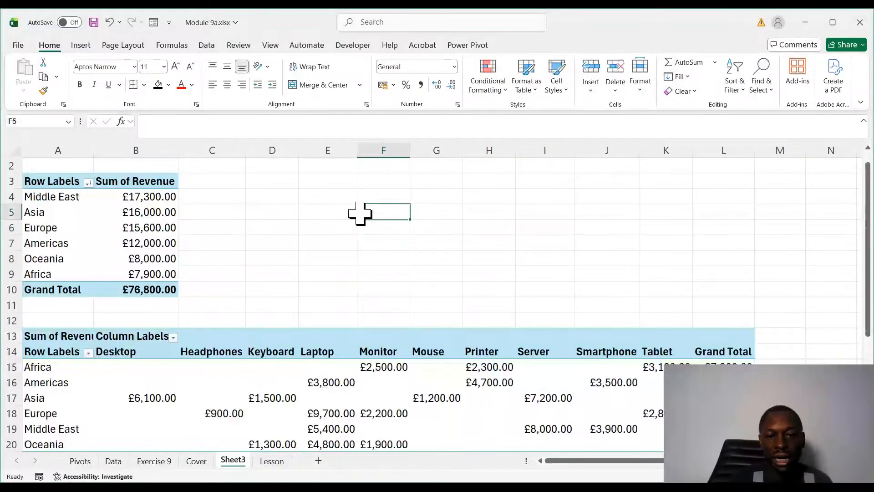
{"action": "left_click", "coordinate": [451, 228]}
{"action": "left_click", "coordinate": [343, 269]}
{"action": "left_click", "coordinate": [360, 212]}
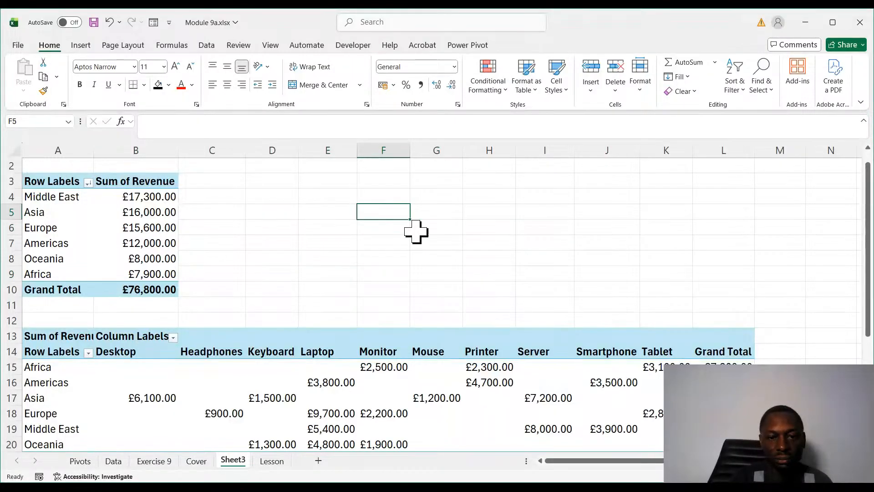
{"action": "left_click", "coordinate": [416, 230]}
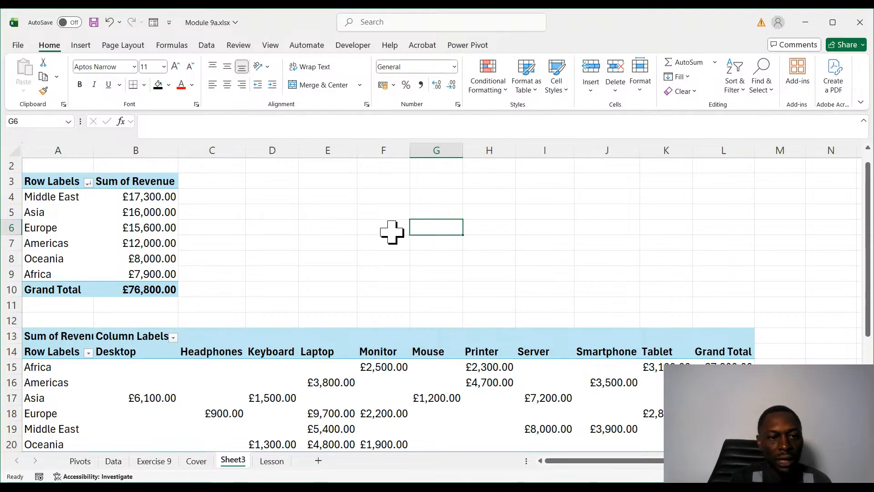
- Review the PivotTable analysis and design tools available for the sorted Revenue by Region PivotTable
{"action": "left_click", "coordinate": [135, 242]}
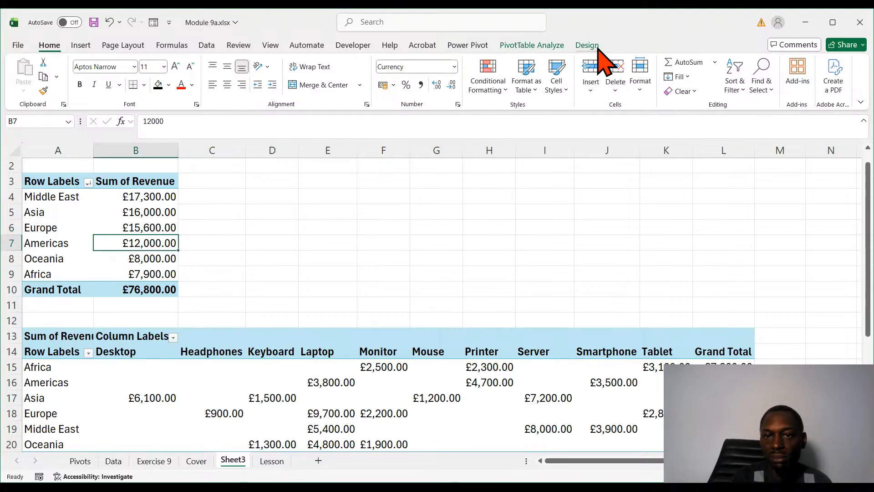
{"action": "left_click", "coordinate": [545, 47]}
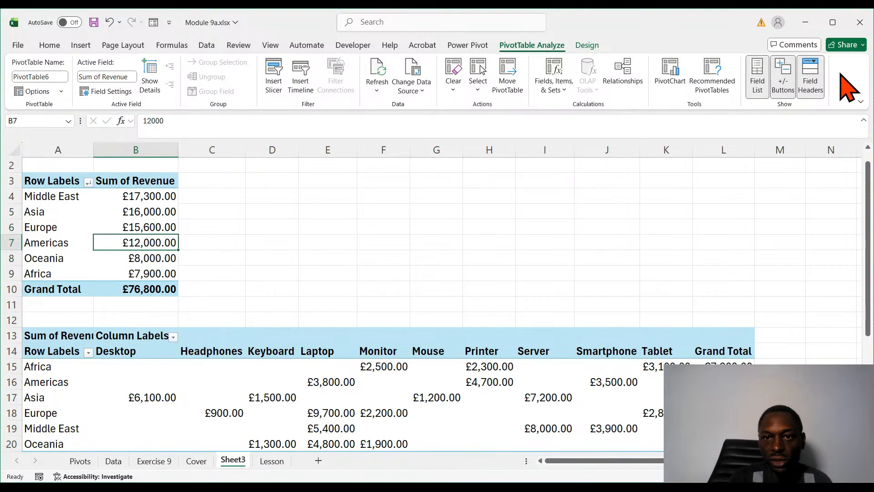
{"action": "left_click", "coordinate": [582, 47]}
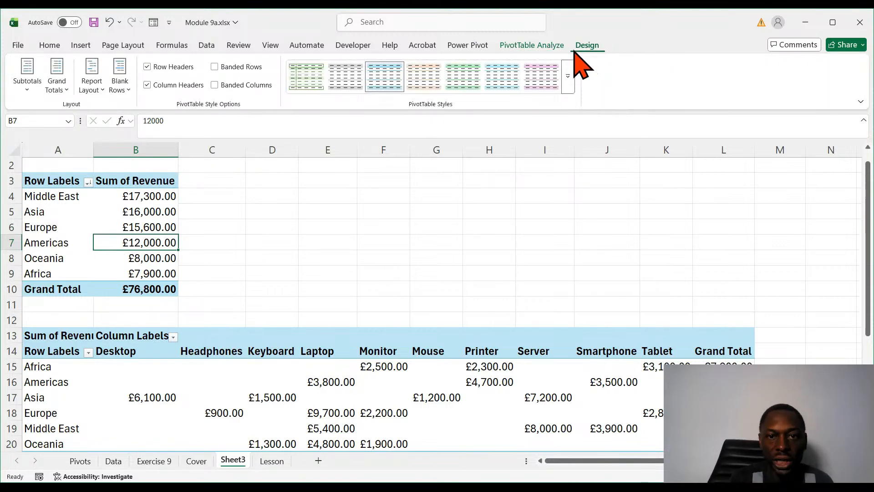
{"action": "left_click", "coordinate": [222, 252]}
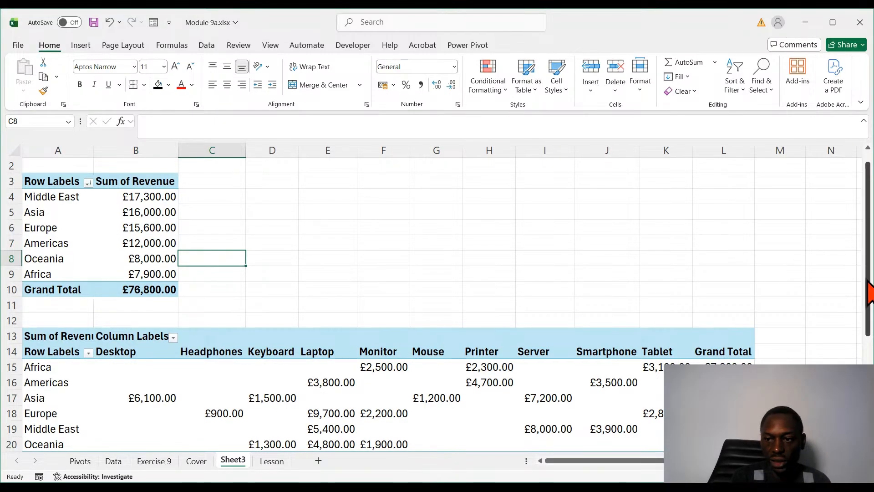
- Reread the point 8 exercise on the Lesson sheet and compare it with the two PivotTables on Sheet3
{"action": "scroll", "coordinate": [156, 368], "scroll_direction": "down", "scroll_amount": 2}
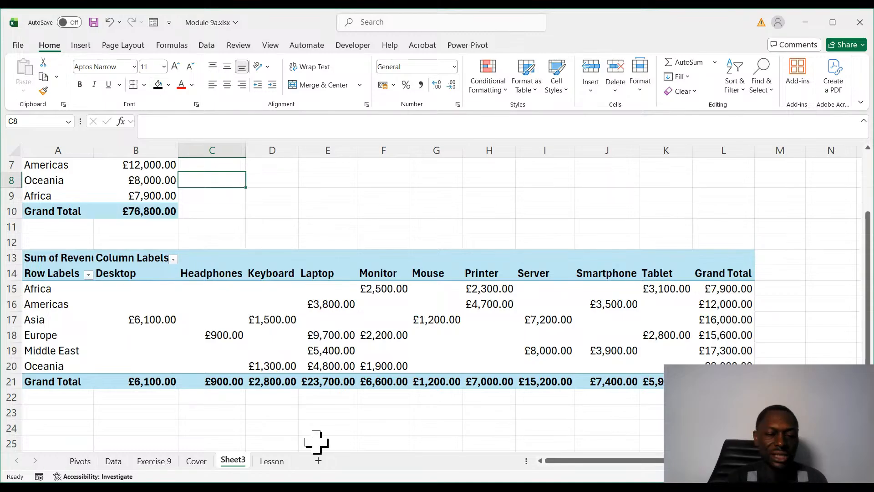
{"action": "left_click", "coordinate": [272, 461]}
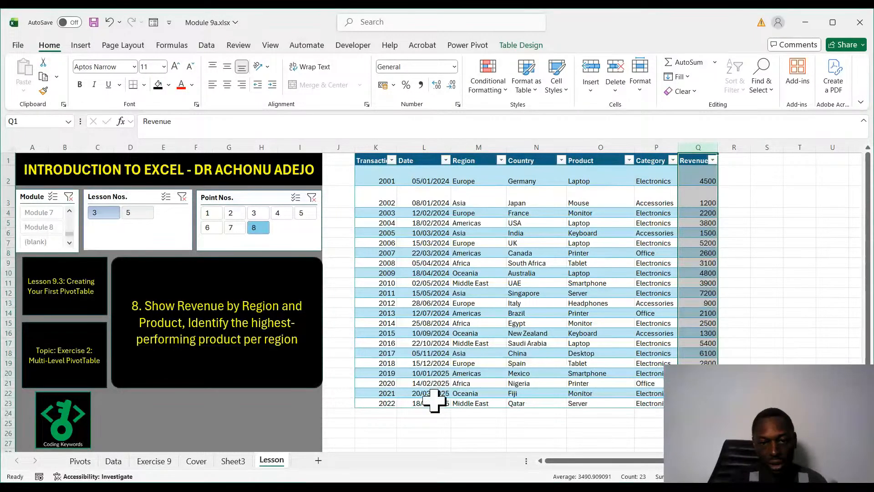
{"action": "left_click", "coordinate": [799, 300]}
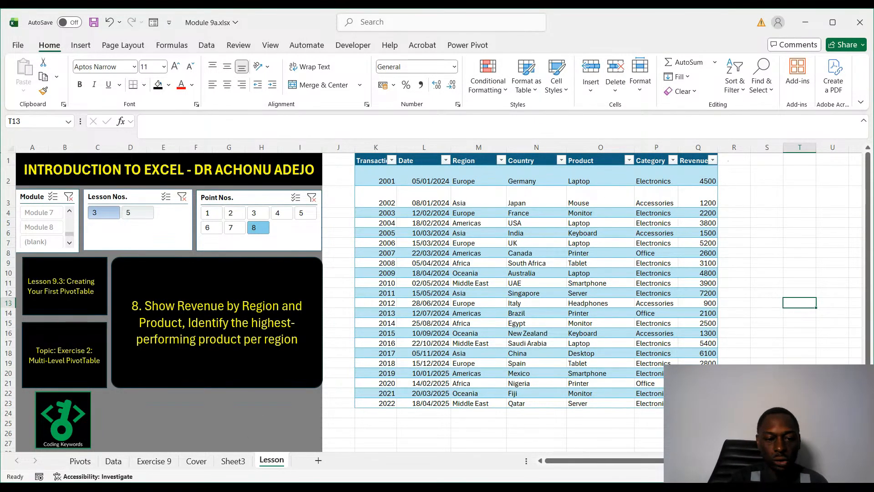
{"action": "left_click", "coordinate": [233, 461]}
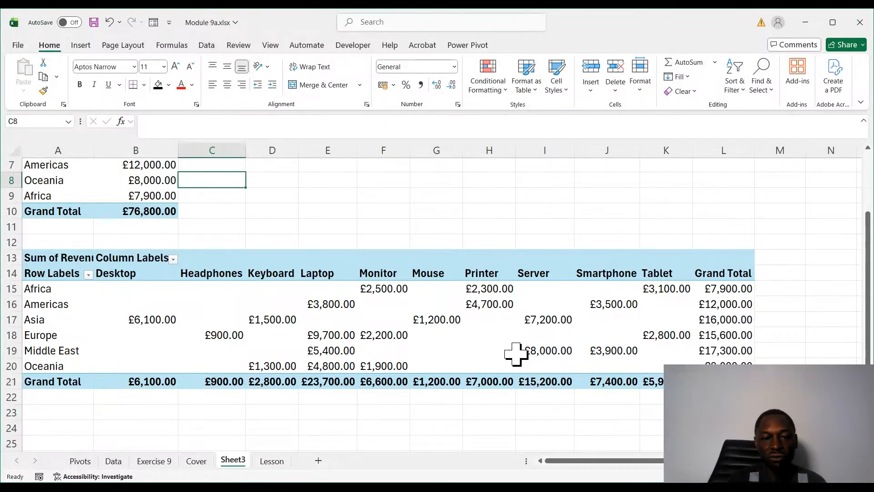
{"action": "scroll", "coordinate": [468, 326], "scroll_direction": "up", "scroll_amount": 2}
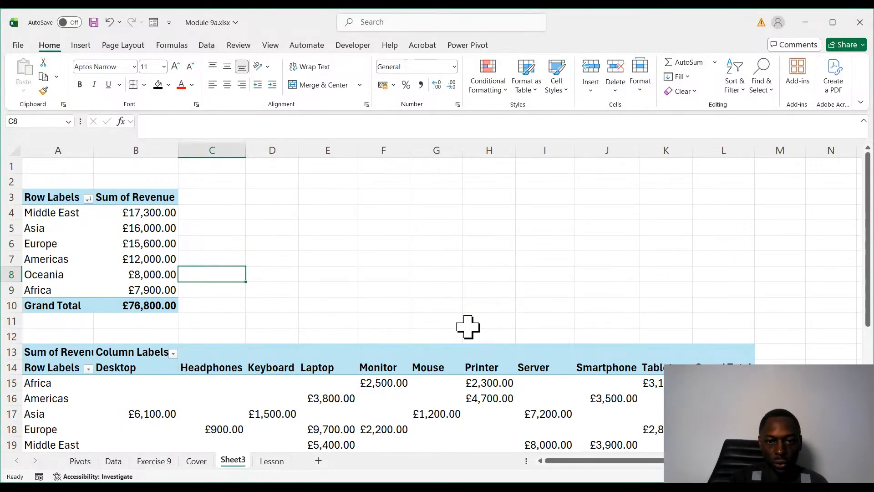
{"action": "scroll", "coordinate": [510, 338], "scroll_direction": "down", "scroll_amount": 4}
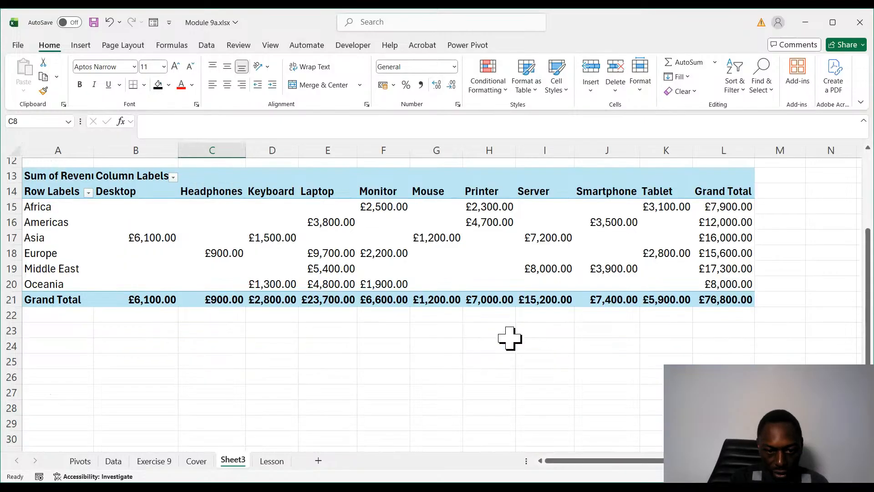
{"action": "scroll", "coordinate": [510, 338], "scroll_direction": "up", "scroll_amount": 4}
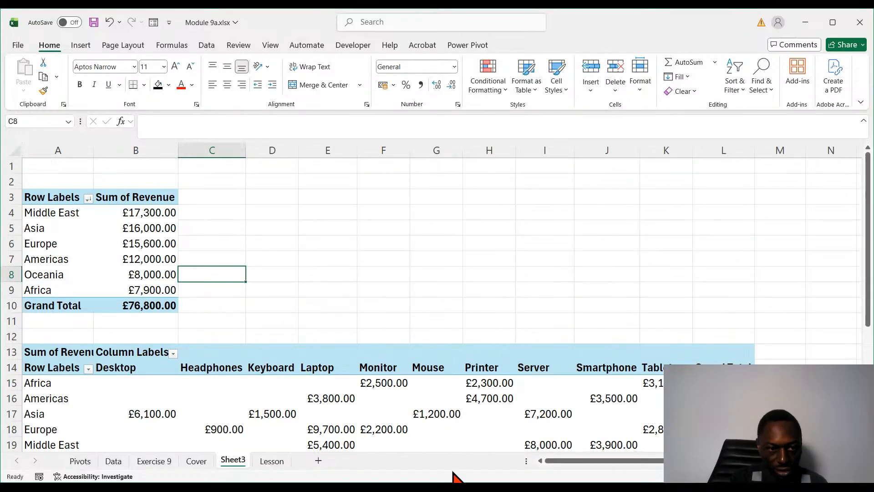
- Copy the sorted Revenue by Region PivotTable in A3:B10 and paste the copy at A24 of Sheet3
{"action": "left_click", "coordinate": [148, 228]}
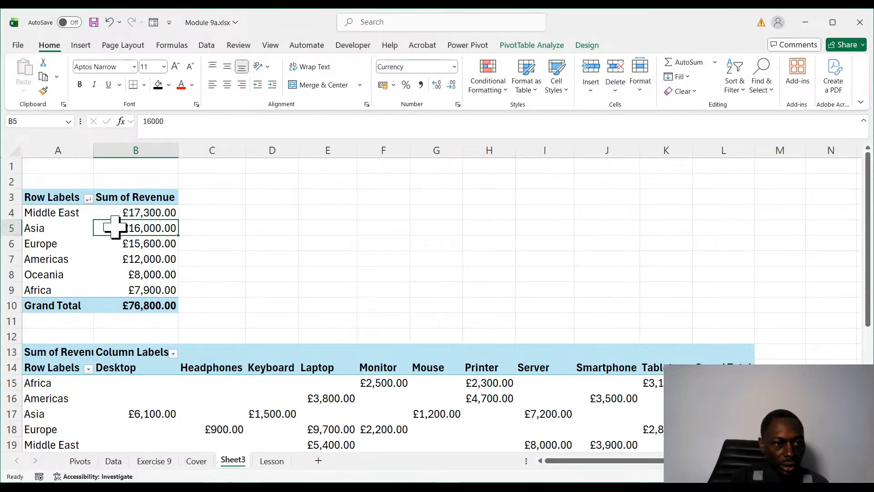
{"action": "left_click_drag", "start_coordinate": [46, 197], "coordinate": [164, 301]}
{"action": "key", "text": "ctrl+c"}
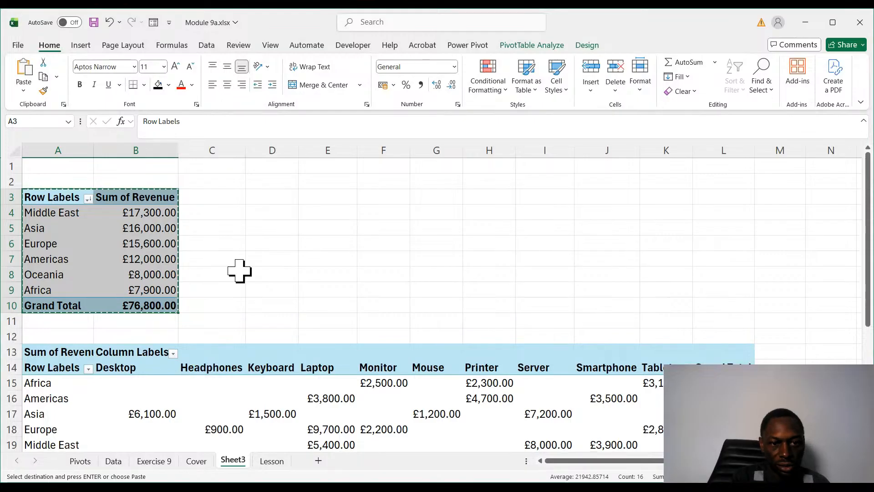
{"action": "left_click", "coordinate": [273, 199]}
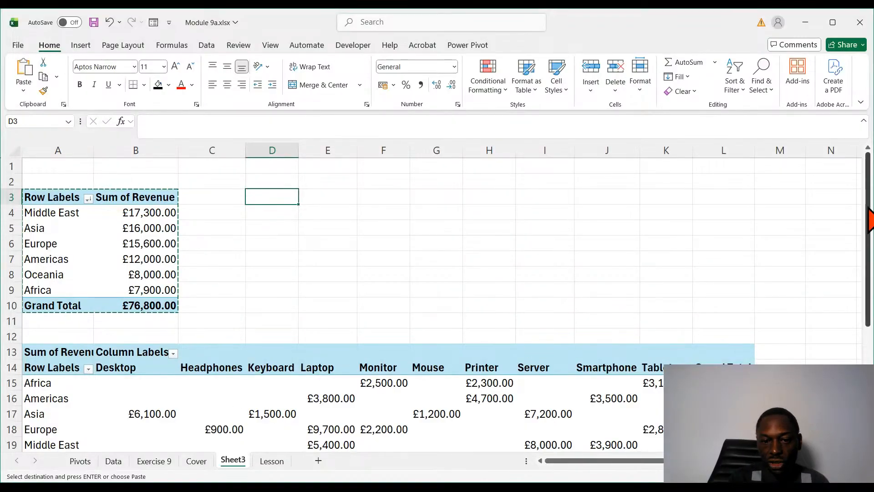
{"action": "left_click_drag", "start_coordinate": [870, 218], "coordinate": [870, 325]}
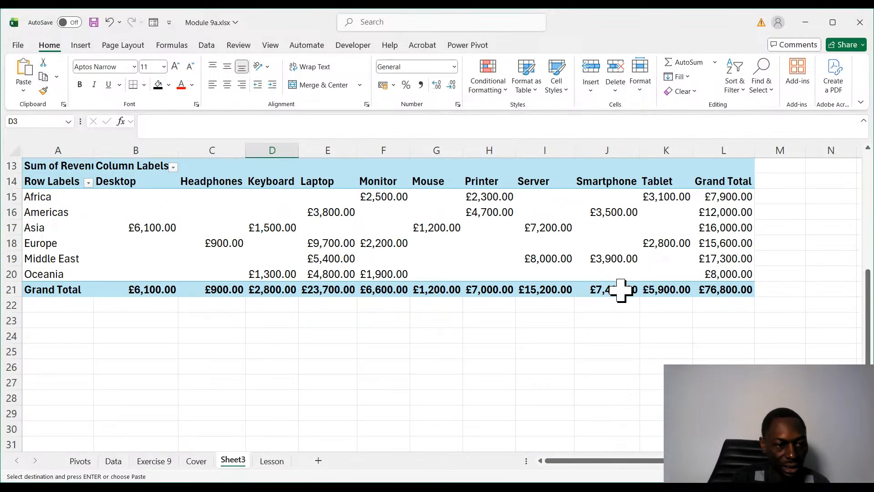
{"action": "left_click", "coordinate": [42, 337]}
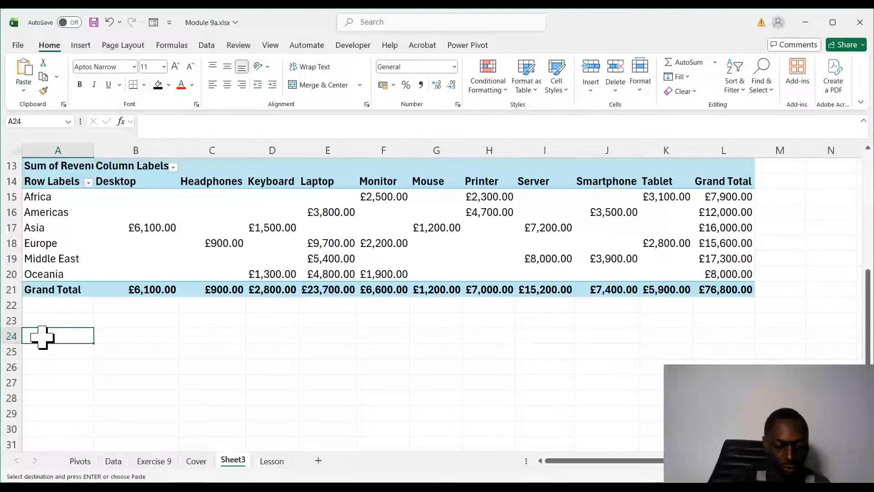
{"action": "key", "text": "ctrl+v"}
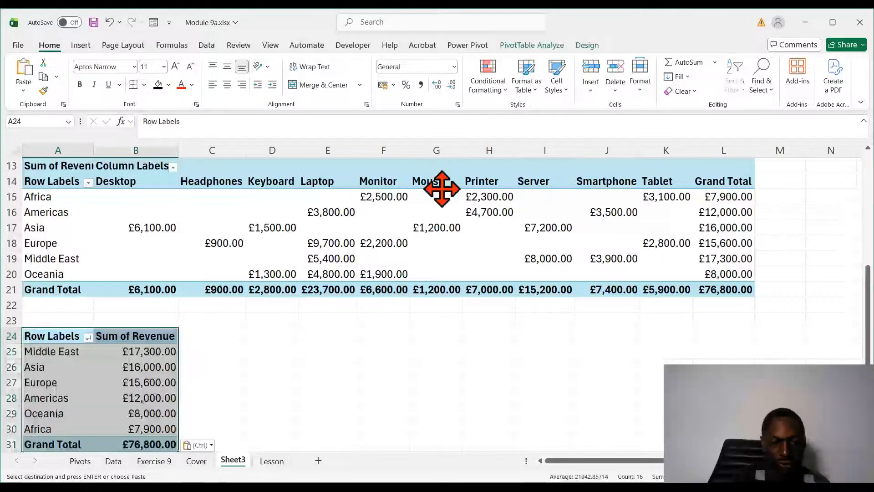
{"action": "scroll", "coordinate": [180, 411], "scroll_direction": "down", "scroll_amount": 3}
{"action": "scroll", "coordinate": [180, 411], "scroll_direction": "up", "scroll_amount": 3}
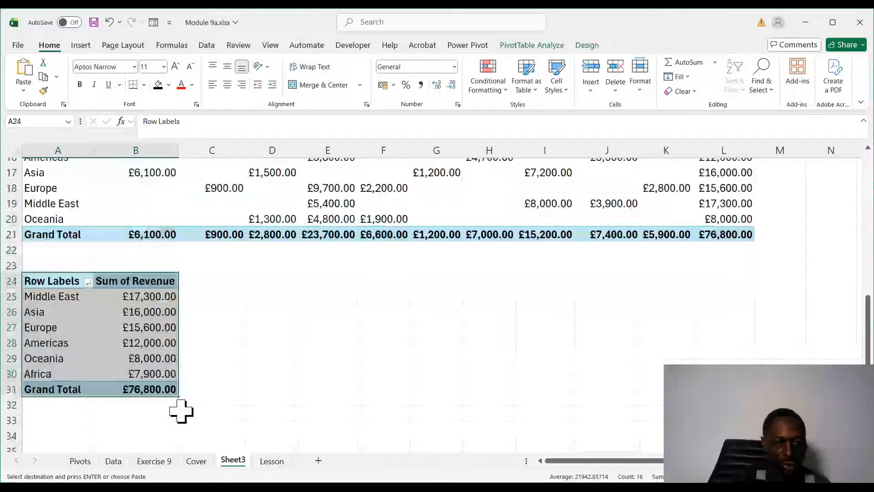
{"action": "scroll", "coordinate": [181, 411], "scroll_direction": "down", "scroll_amount": 1}
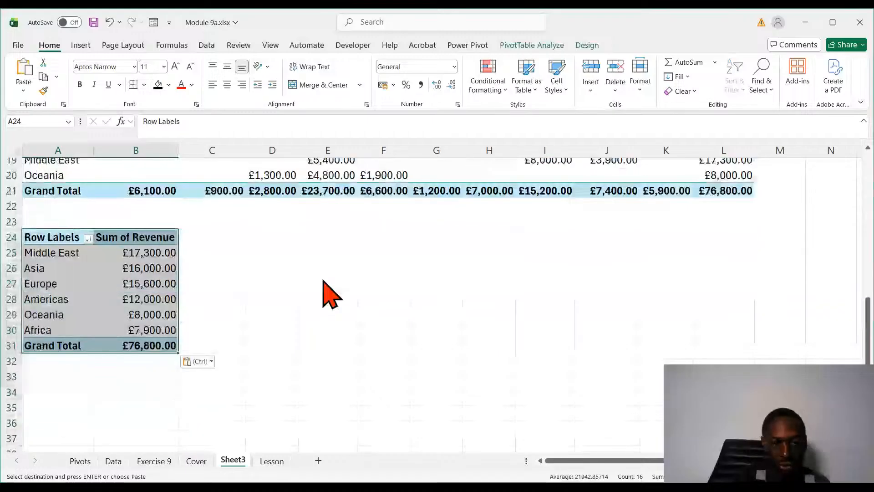
- Replace Region with Date as the row field of the copied PivotTable at A24, grouping its revenue by year
{"action": "key", "text": "ctrl+z"}
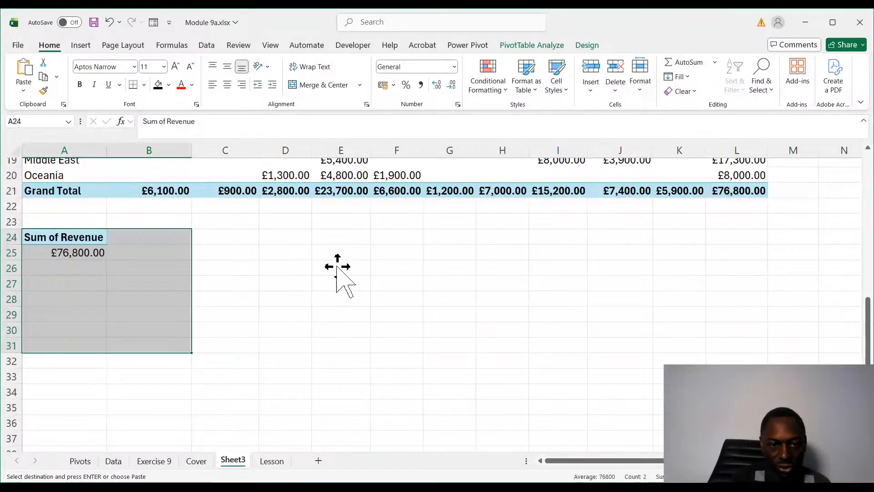
{"action": "left_click_drag", "start_coordinate": [342, 266], "coordinate": [351, 415]}
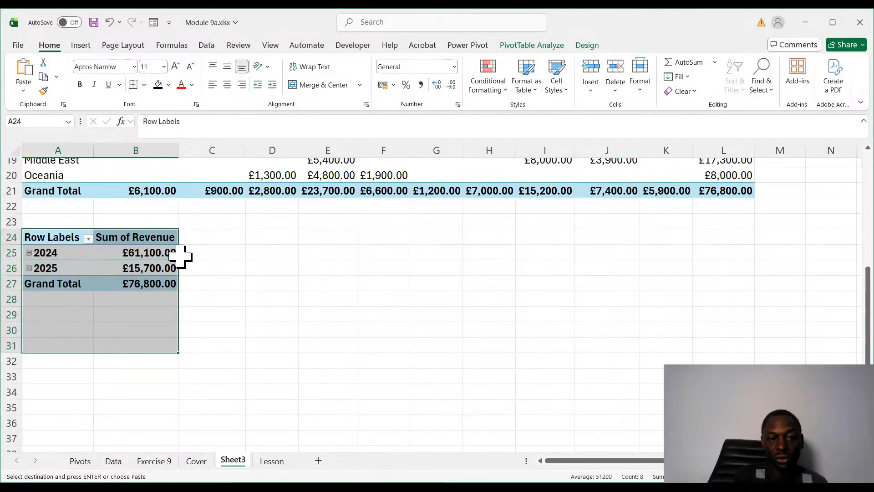
{"action": "left_click", "coordinate": [184, 331]}
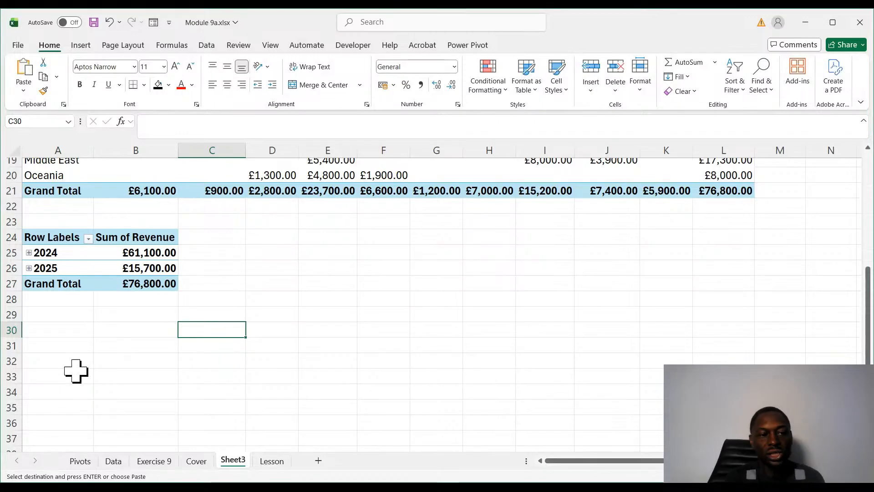
{"action": "left_click", "coordinate": [88, 258]}
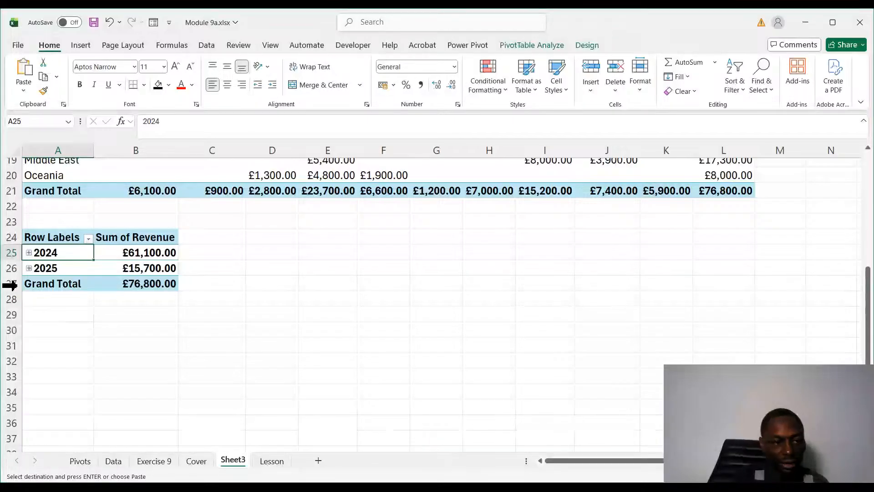
- Expand 2024 and 2025 in the PivotTable at A24 to inspect their quarterly revenue, and collapse both years again
{"action": "left_click", "coordinate": [29, 252]}
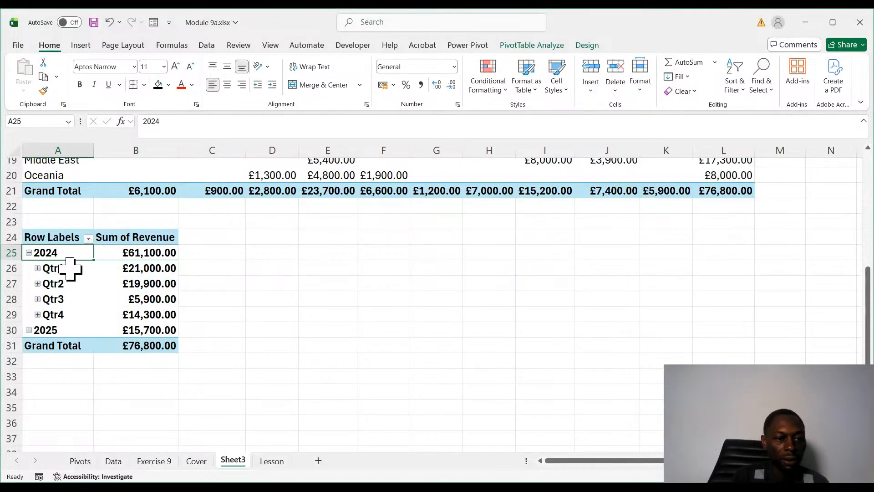
{"action": "left_click", "coordinate": [29, 329]}
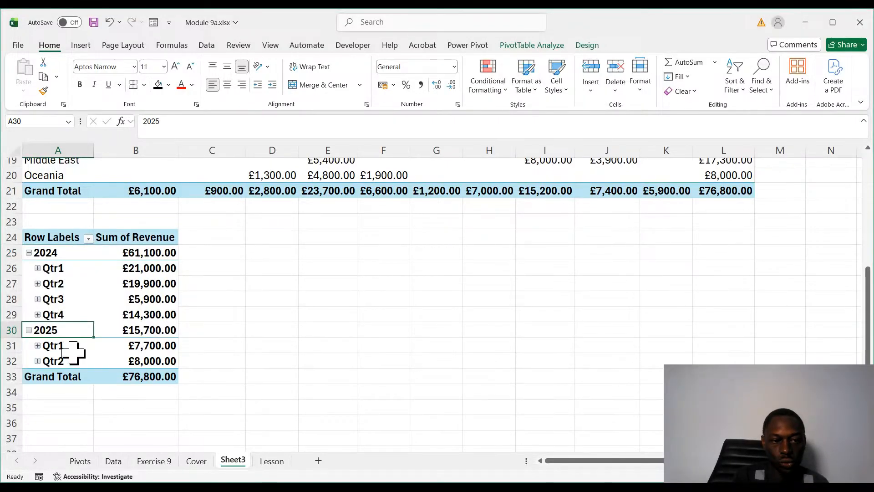
{"action": "left_click", "coordinate": [29, 253]}
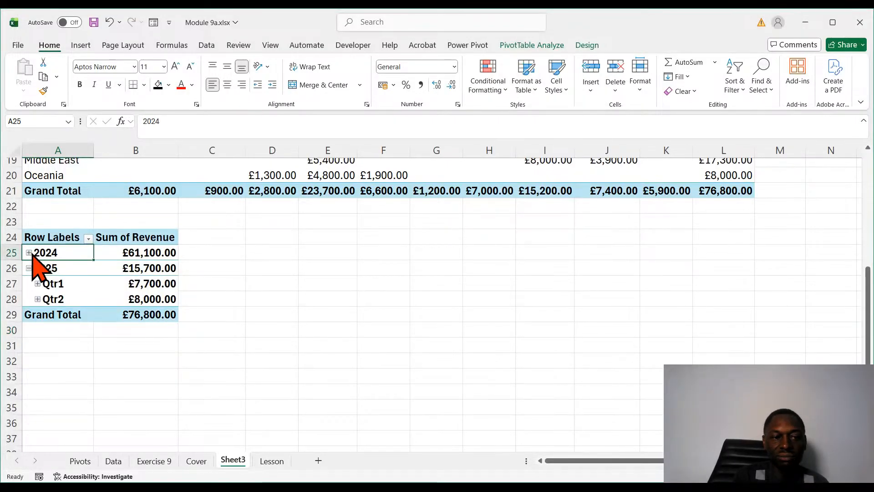
{"action": "left_click", "coordinate": [28, 268]}
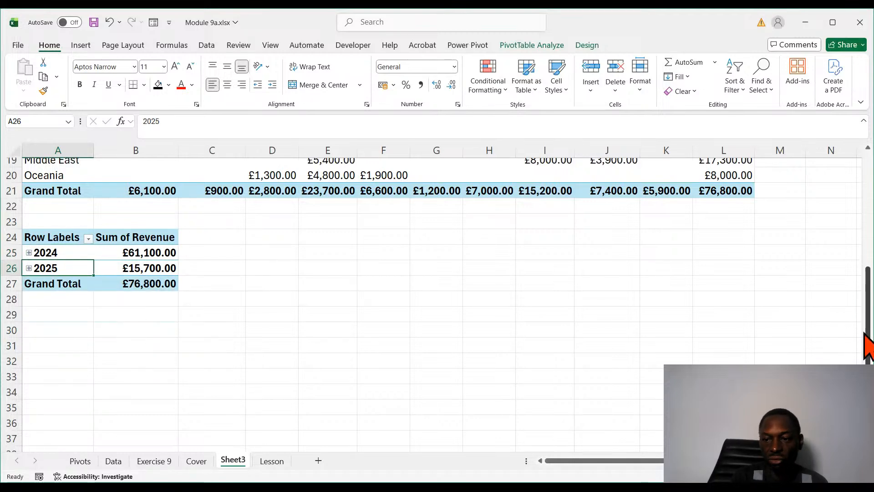
{"action": "left_click_drag", "start_coordinate": [867, 348], "coordinate": [869, 277]}
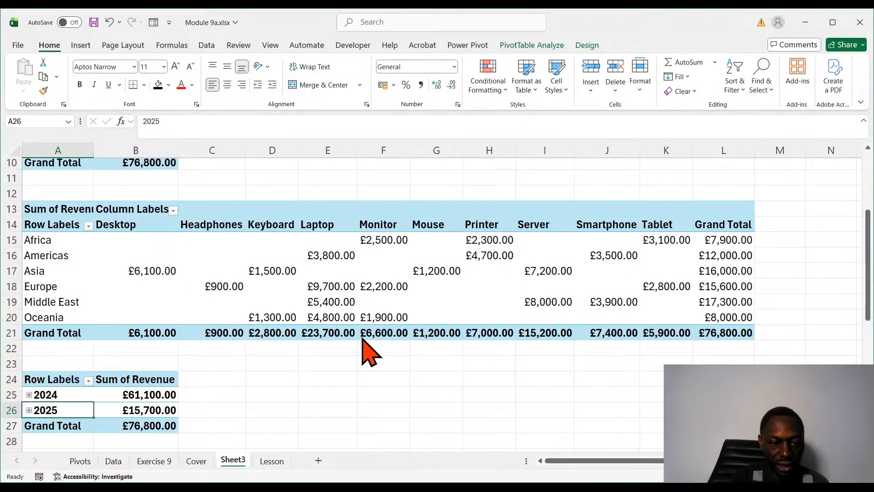
- Read the Lesson 9.4 points on the Lesson sheet about grouping PivotTable dates, including Exercise 3 and the point 4 emphasis
{"action": "left_click", "coordinate": [269, 461]}
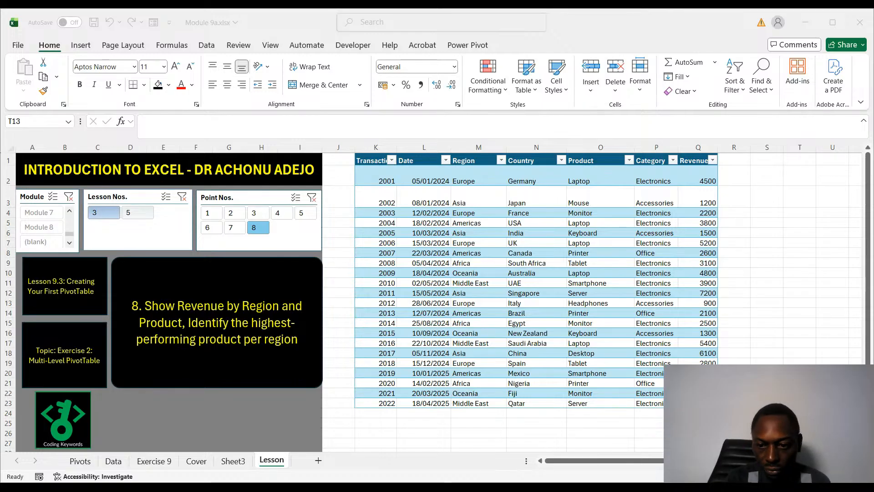
{"action": "left_click", "coordinate": [537, 364]}
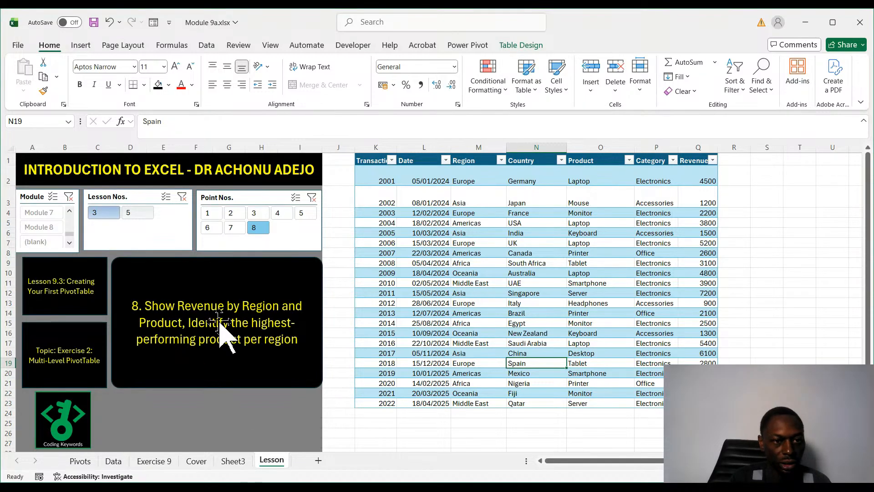
{"action": "left_click", "coordinate": [207, 212]}
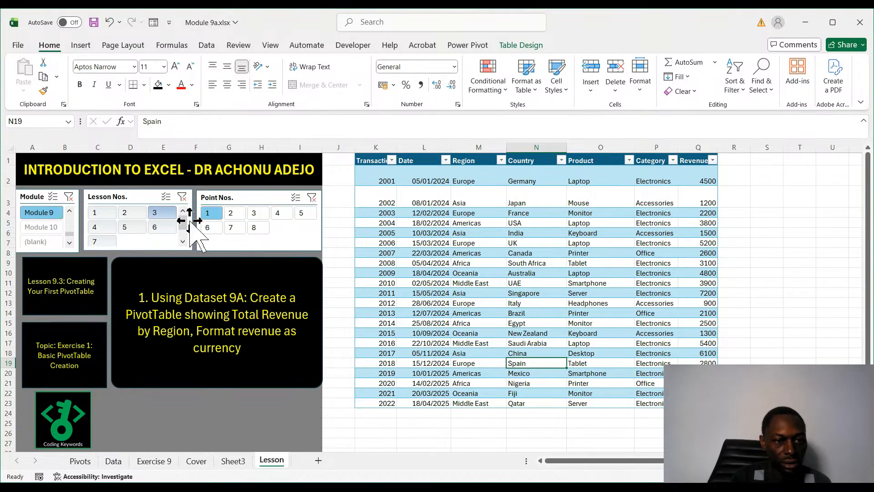
{"action": "left_click", "coordinate": [102, 227]}
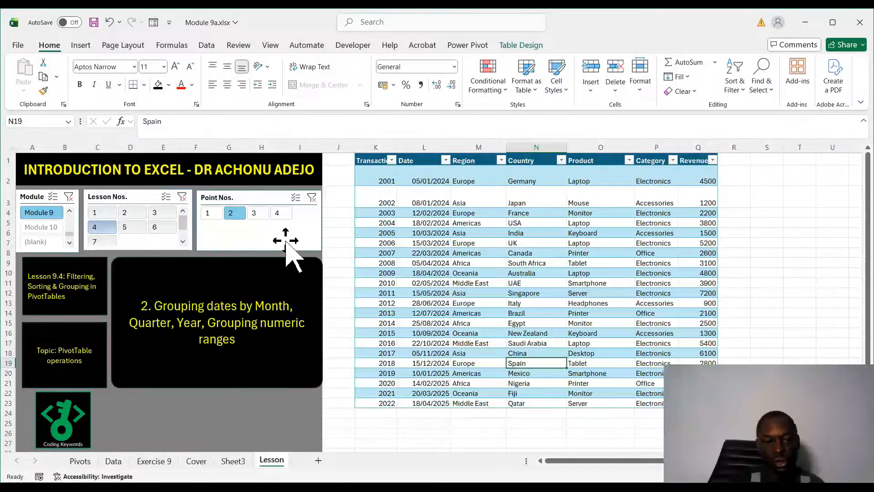
{"action": "left_click", "coordinate": [257, 213]}
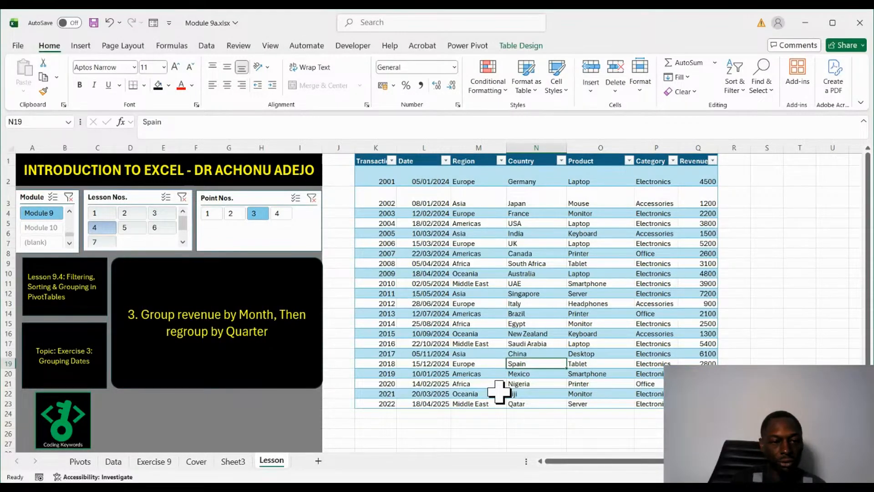
{"action": "left_click", "coordinate": [283, 214]}
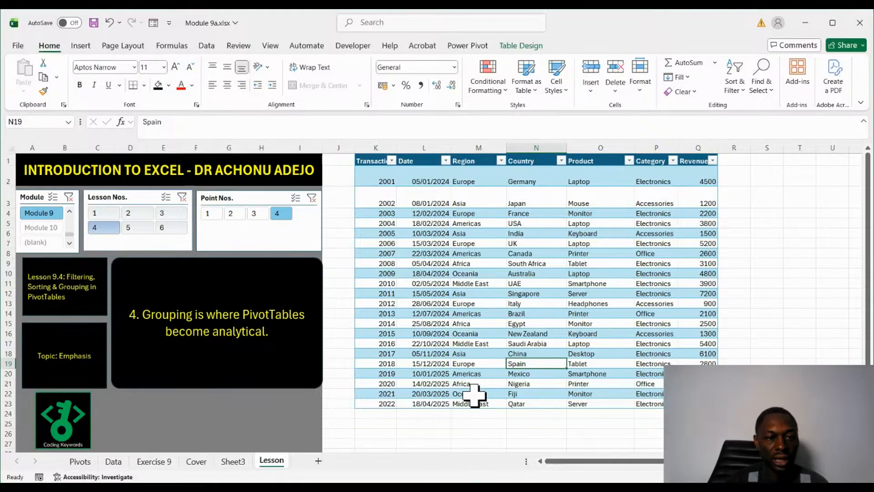
- Read point 1 of Lesson 9.5, Creating PivotCharts, on the Lesson sheet and relate it to the PivotTables on Sheet3
{"action": "left_click", "coordinate": [210, 215]}
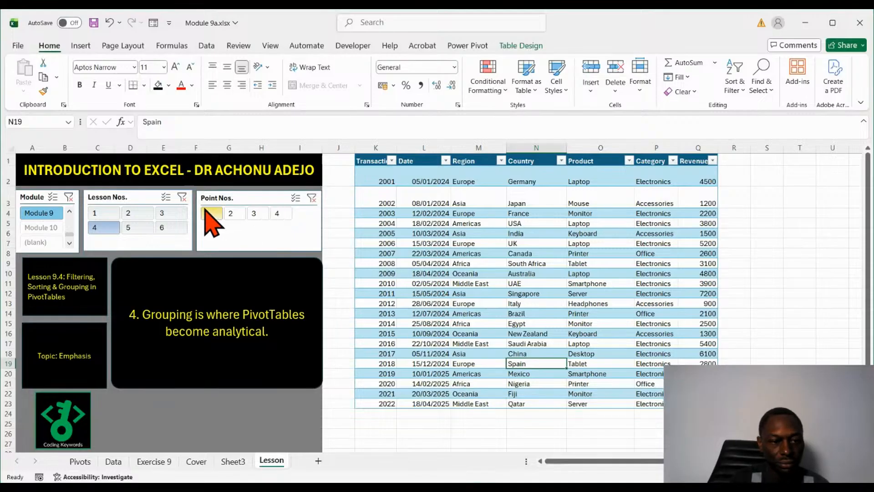
{"action": "left_click", "coordinate": [132, 227]}
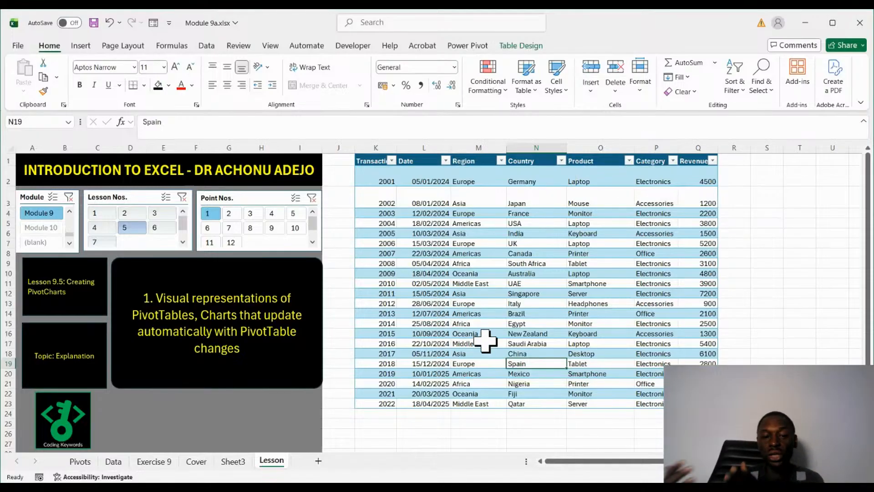
{"action": "left_click", "coordinate": [228, 462]}
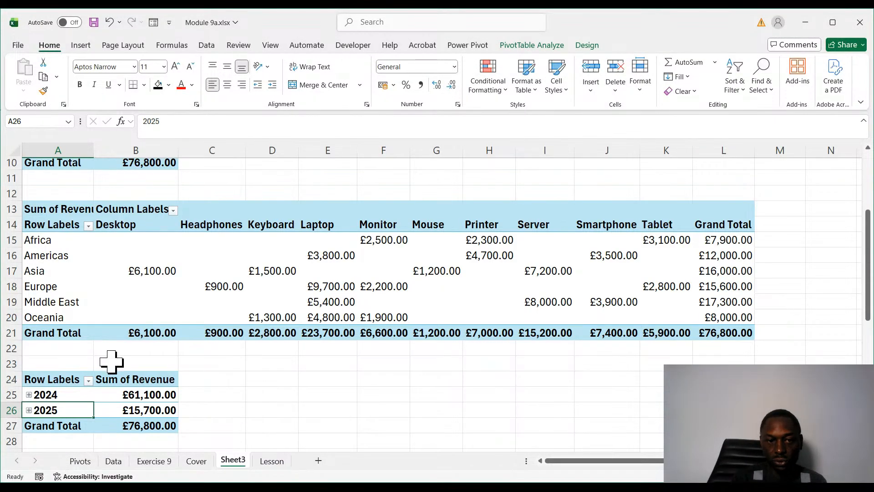
{"action": "scroll", "coordinate": [190, 245], "scroll_direction": "up", "scroll_amount": 3}
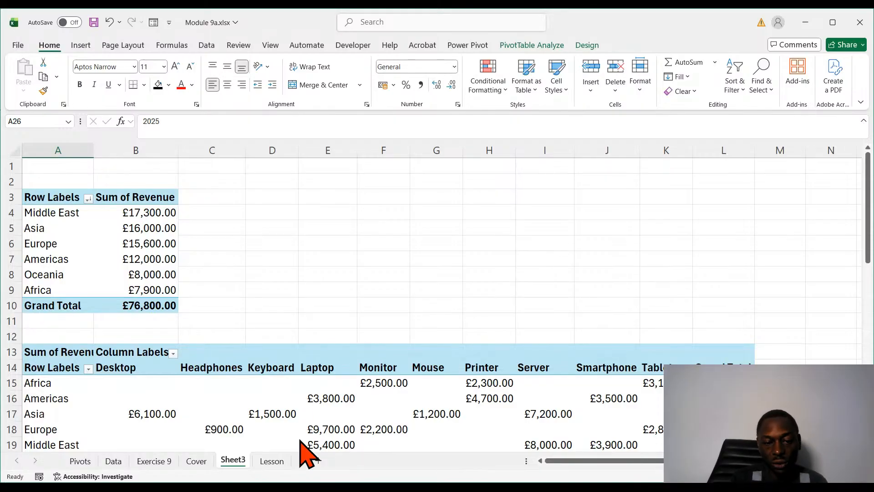
{"action": "left_click", "coordinate": [272, 460]}
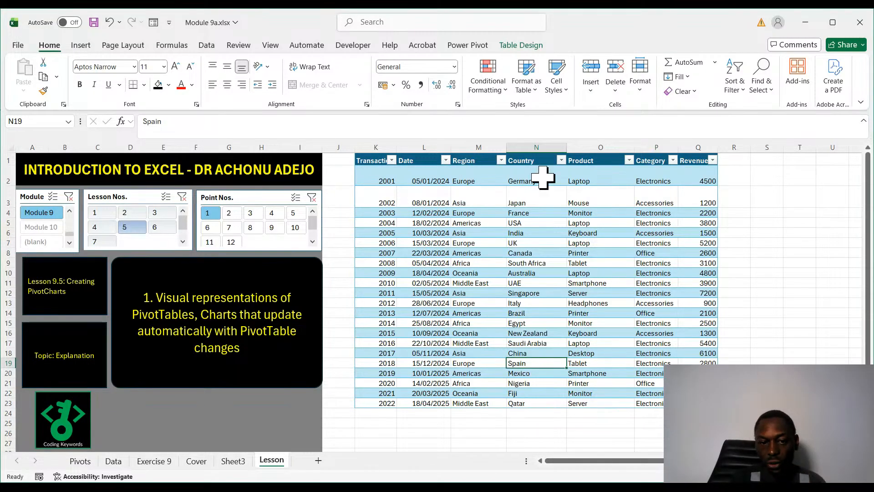
{"action": "left_click", "coordinate": [239, 461]}
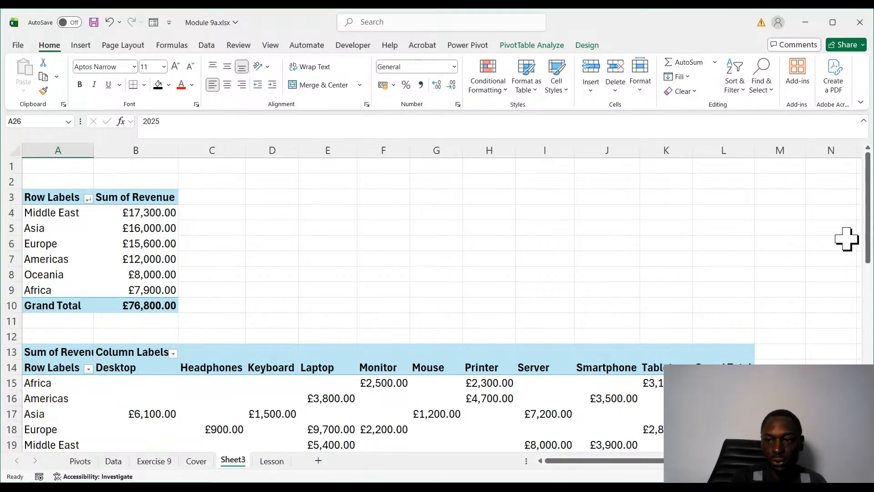
{"action": "mouse_move", "coordinate": [869, 253]}
{"action": "left_mouse_down"}
{"action": "mouse_move", "coordinate": [868, 353]}
{"action": "mouse_move", "coordinate": [867, 248]}
{"action": "left_mouse_up"}
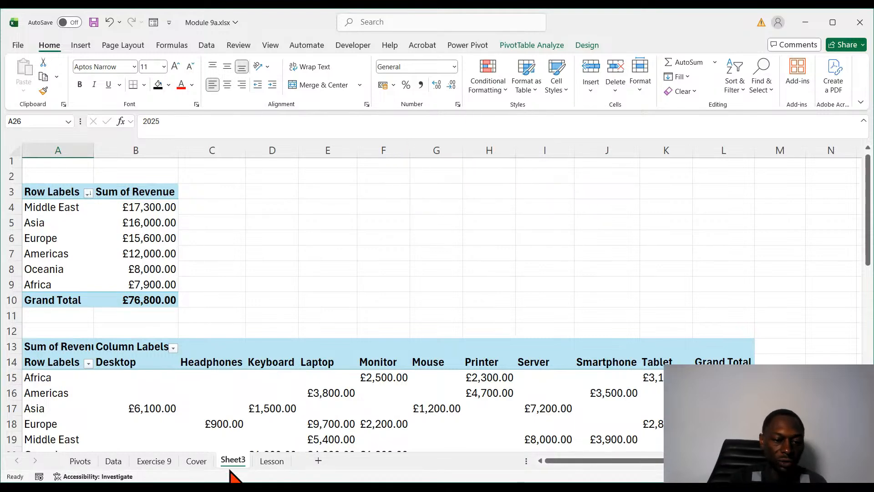
{"action": "left_click", "coordinate": [272, 463]}
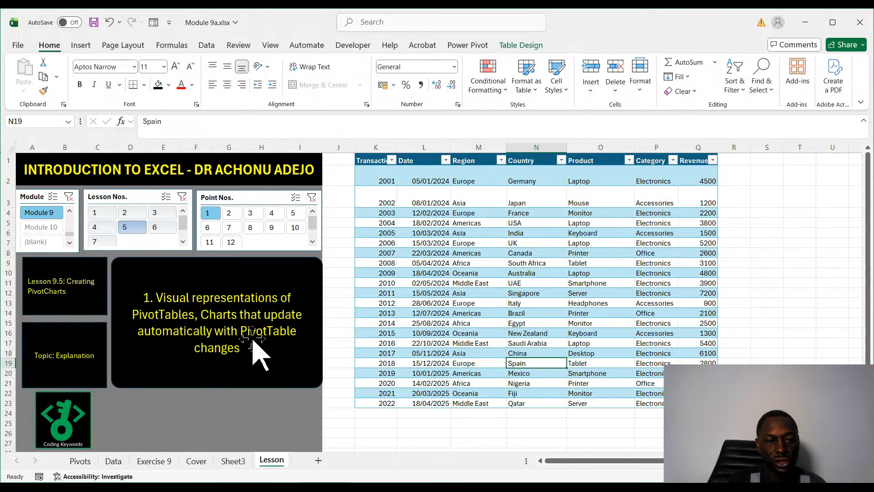
- Read Lesson 9.5 points 2 to 4 up to the PivotChart exercise, and return to the Revenue by Region PivotTable on Sheet3
{"action": "left_click", "coordinate": [230, 214]}
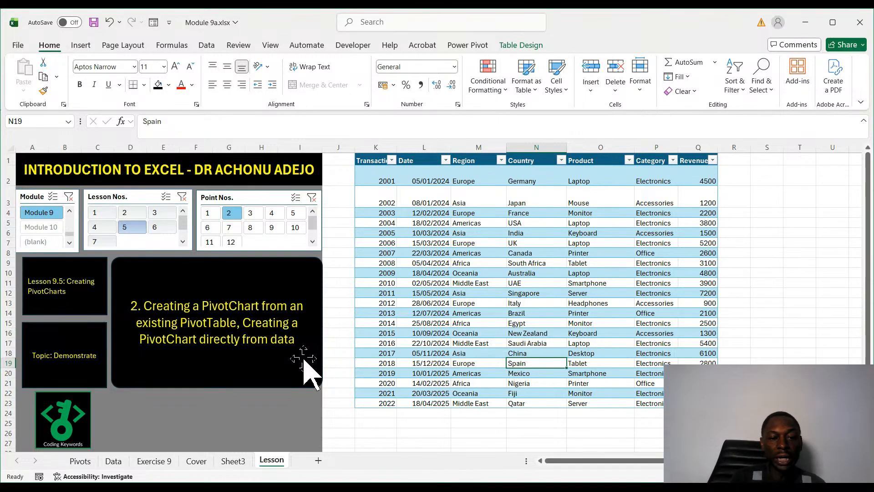
{"action": "left_click", "coordinate": [252, 213]}
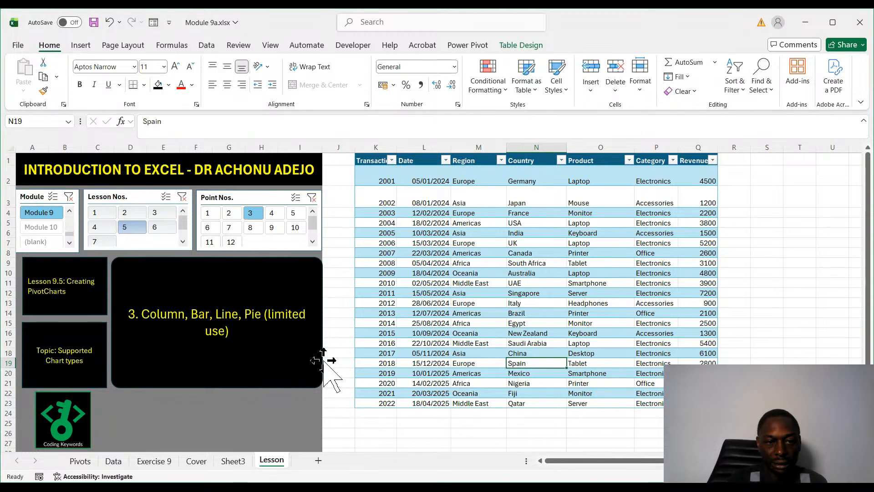
{"action": "left_click", "coordinate": [271, 213]}
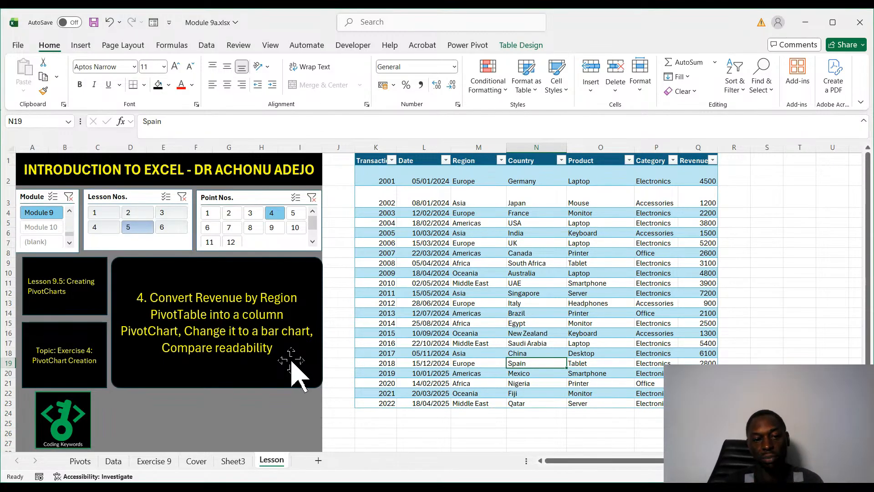
{"action": "left_click", "coordinate": [233, 461]}
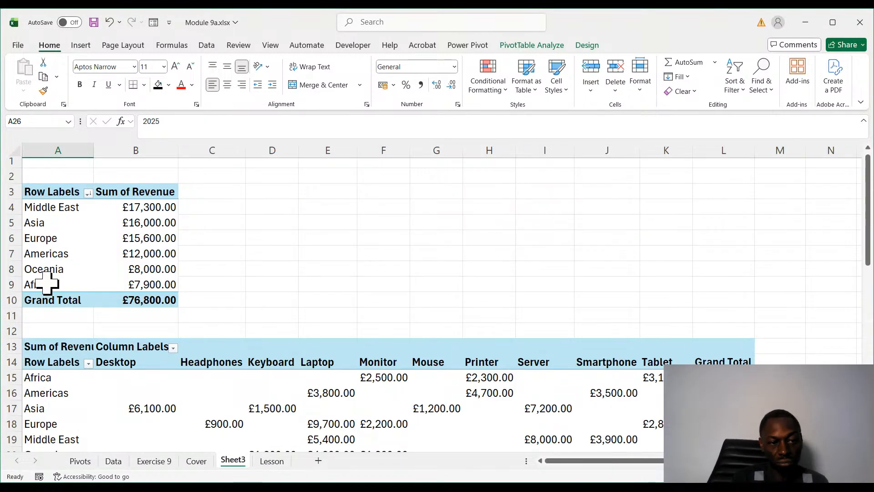
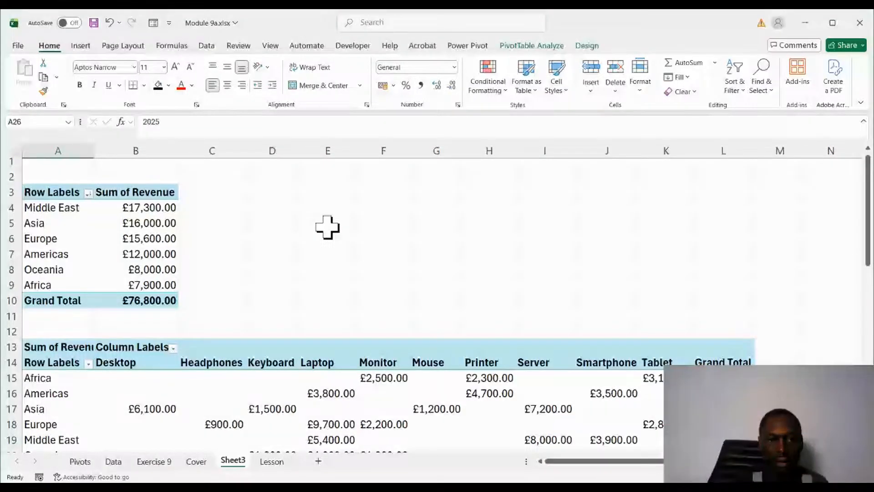
- Insert a clustered column PivotChart from the Revenue by Region PivotTable on Sheet3
{"action": "left_click", "coordinate": [128, 248]}
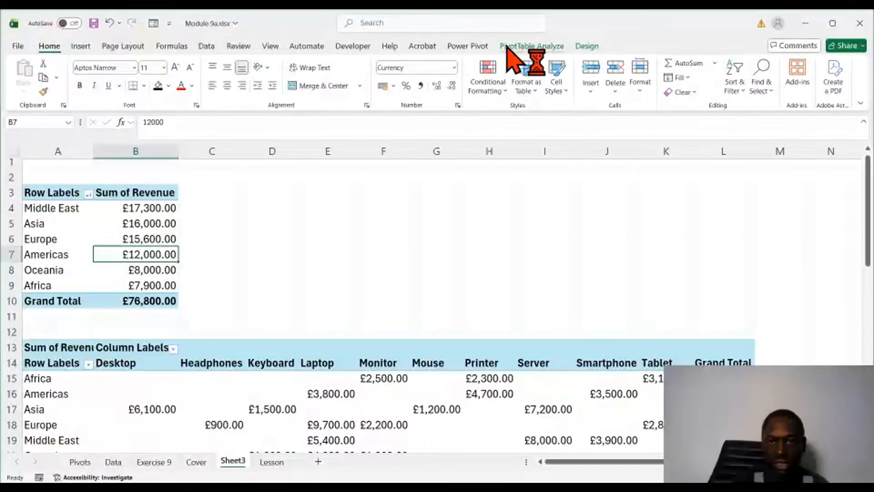
{"action": "left_click", "coordinate": [533, 47]}
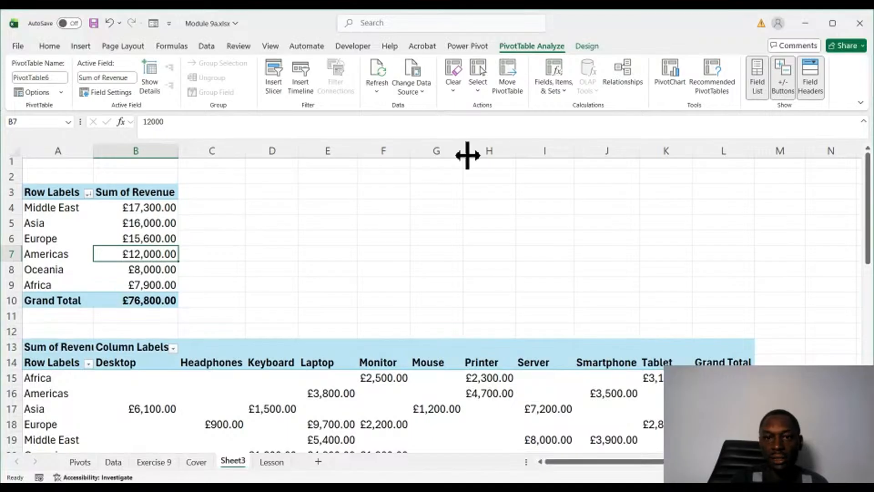
{"action": "left_click", "coordinate": [676, 93]}
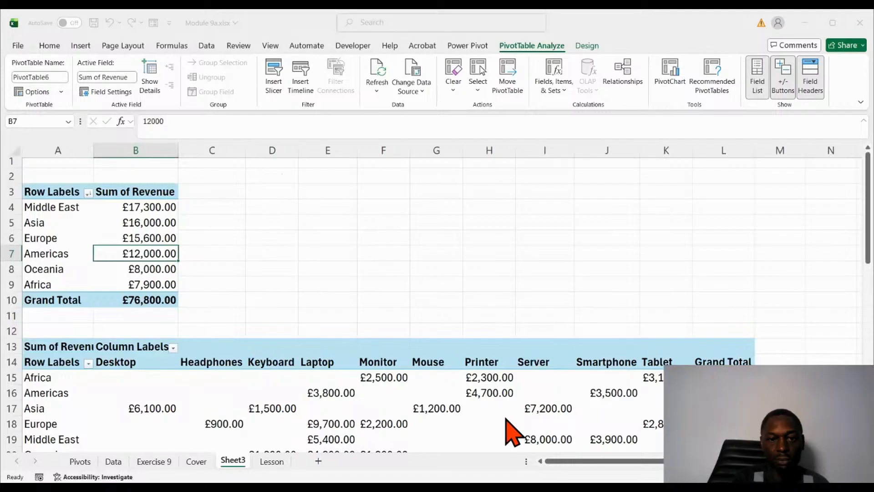
{"action": "key", "text": "alt+F1"}
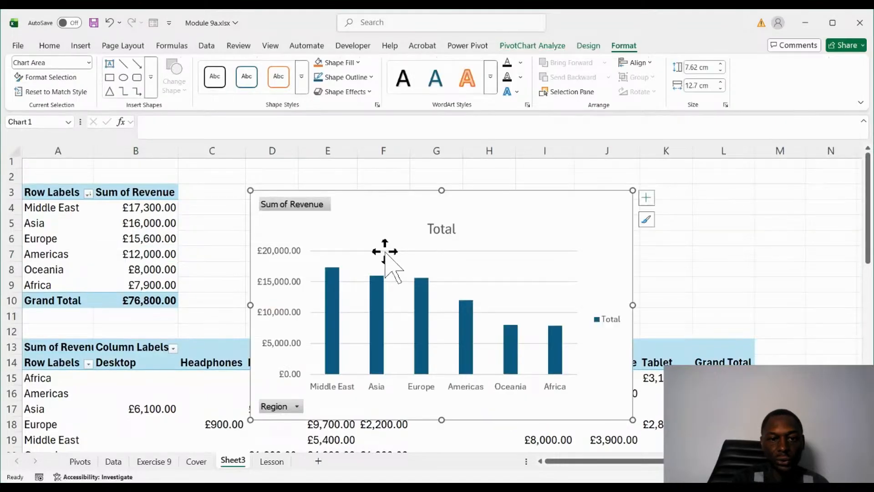
- Move the column PivotChart up beside the Revenue by Region PivotTable, starting at column C
{"action": "left_click_drag", "start_coordinate": [384, 251], "coordinate": [370, 135]}
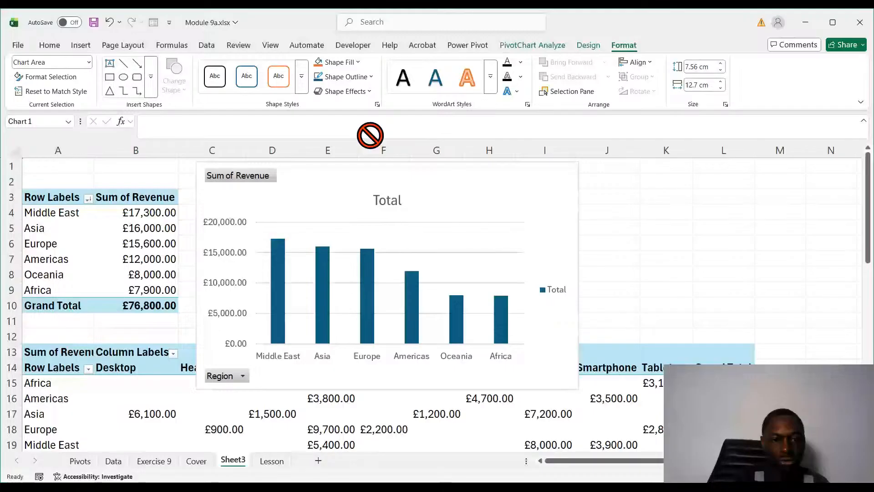
{"action": "left_click_drag", "start_coordinate": [370, 135], "coordinate": [419, 166]}
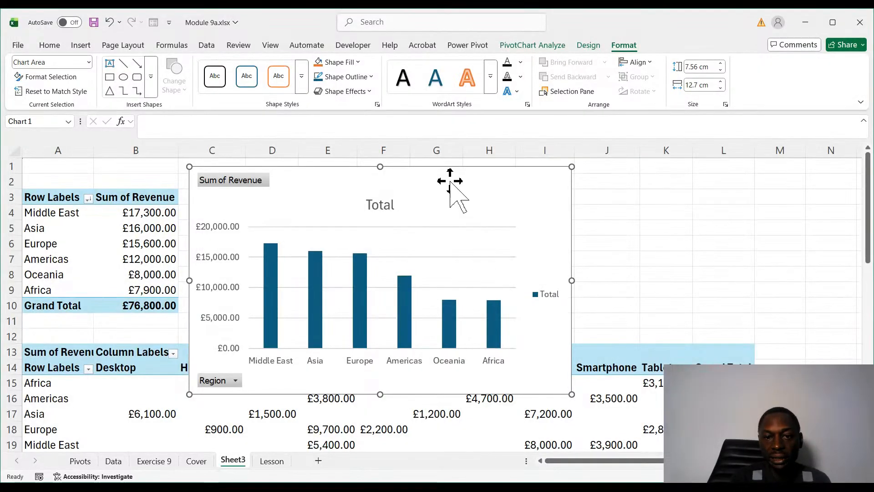
{"action": "left_click_drag", "start_coordinate": [446, 176], "coordinate": [436, 172]}
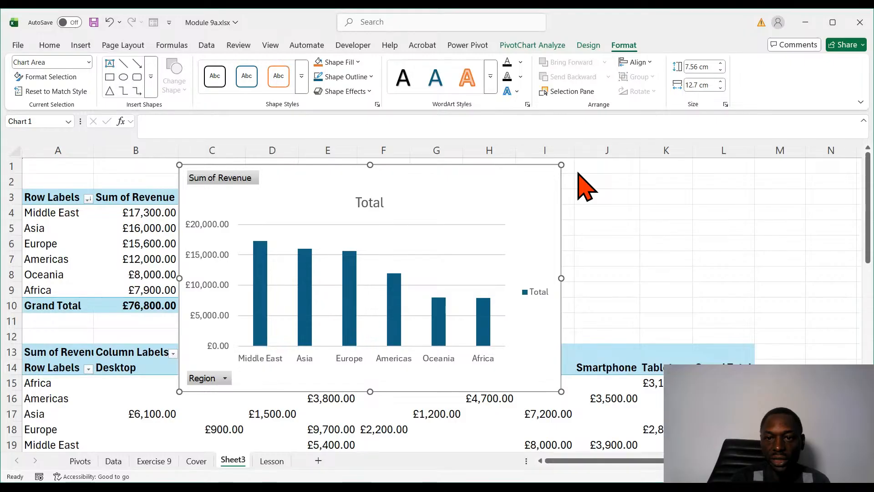
- Try hiding the axes and adding axis titles on the column PivotChart, and revert both changes
{"action": "left_click", "coordinate": [602, 188]}
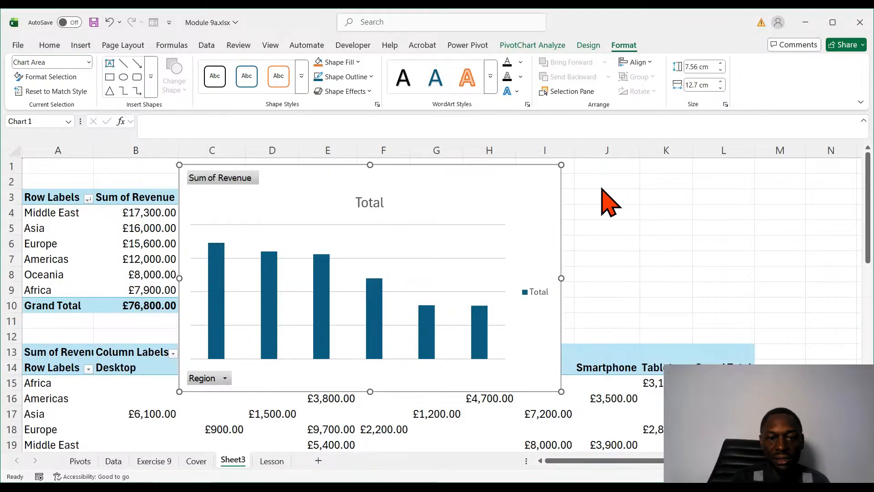
{"action": "left_click", "coordinate": [602, 188]}
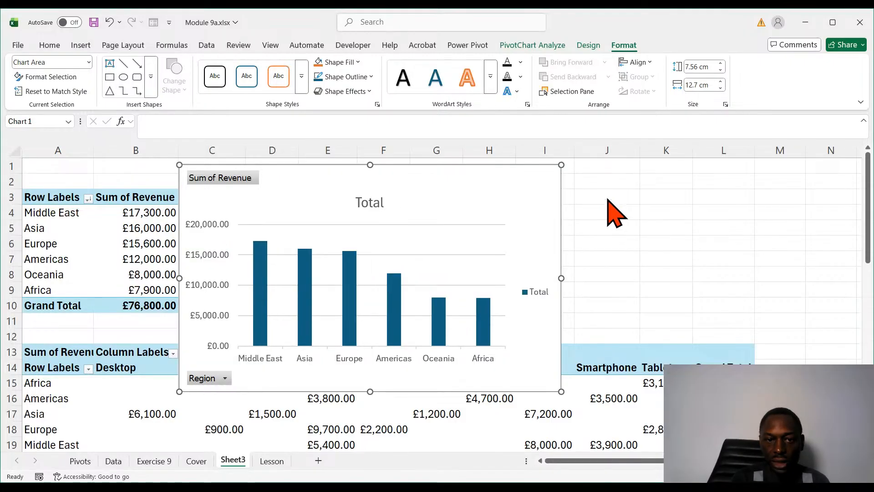
{"action": "left_click", "coordinate": [604, 200]}
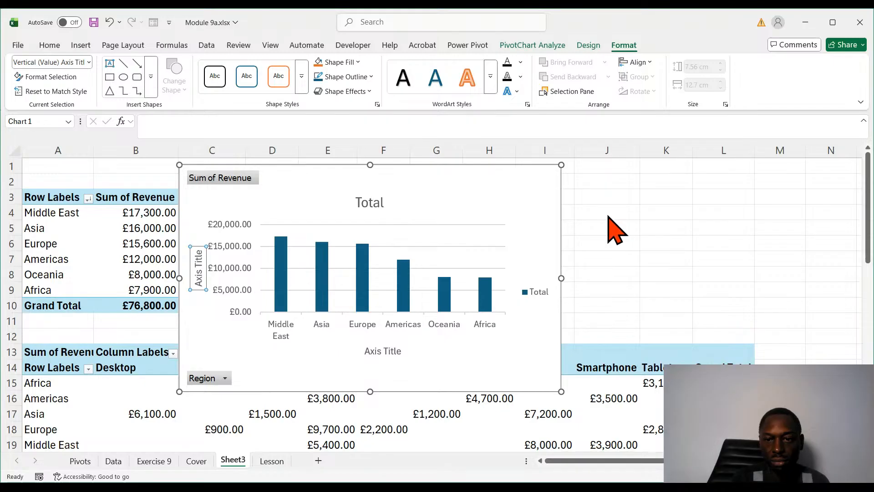
{"action": "left_click", "coordinate": [609, 220]}
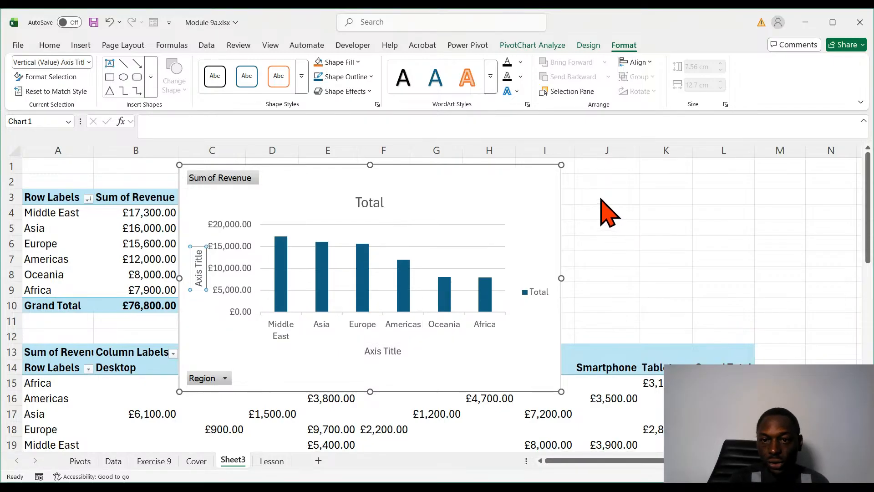
{"action": "left_click", "coordinate": [607, 211]}
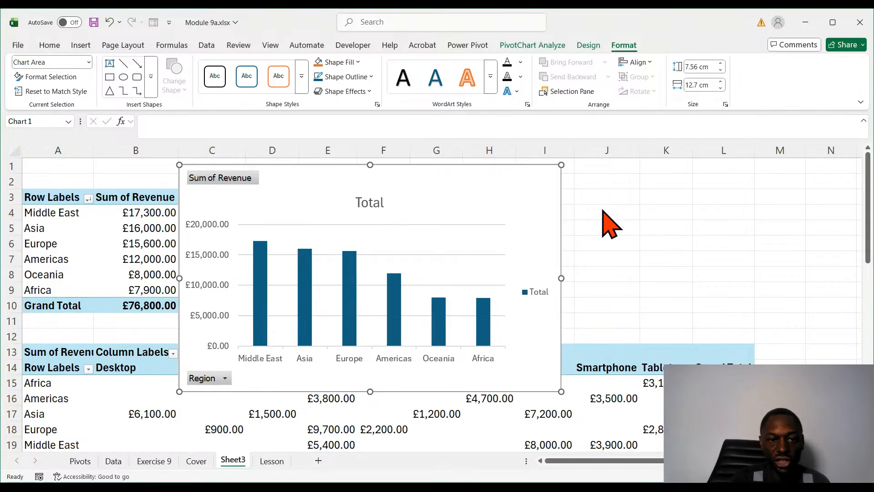
- Remove the chart title and axes from the column PivotChart and show data labels on its columns
{"action": "left_click", "coordinate": [608, 220]}
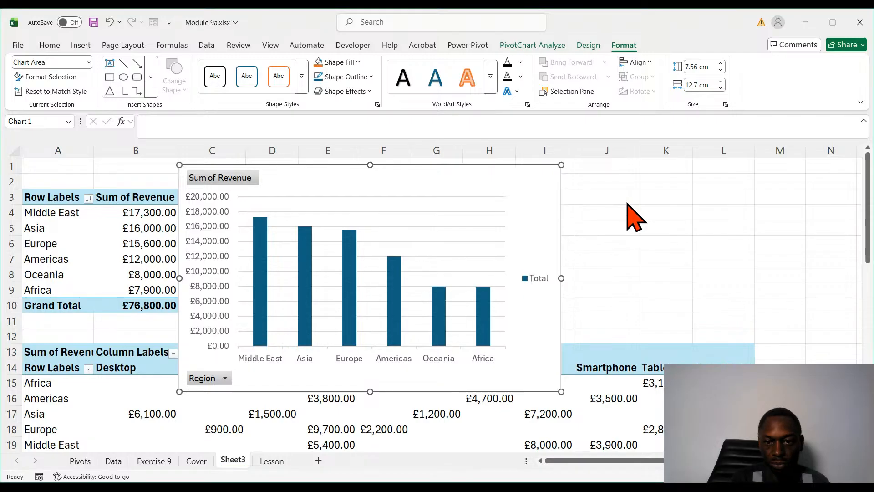
{"action": "left_click", "coordinate": [626, 211]}
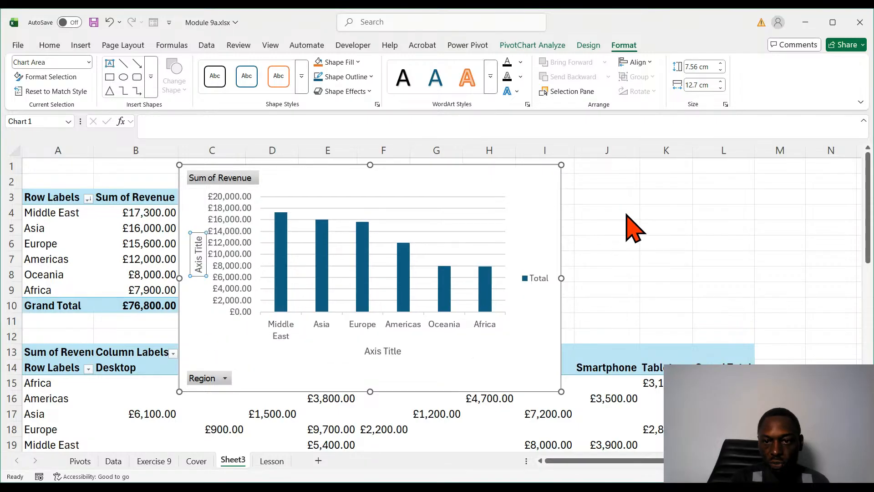
{"action": "left_click", "coordinate": [603, 185]}
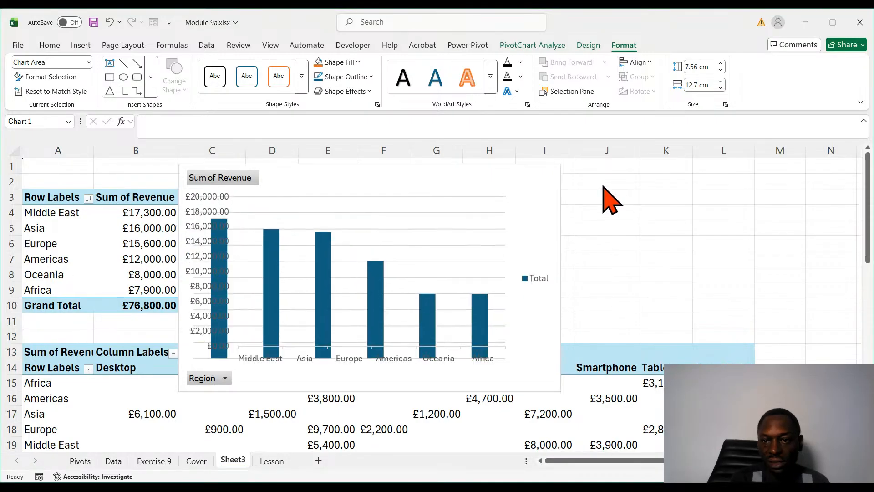
{"action": "left_click", "coordinate": [604, 220]}
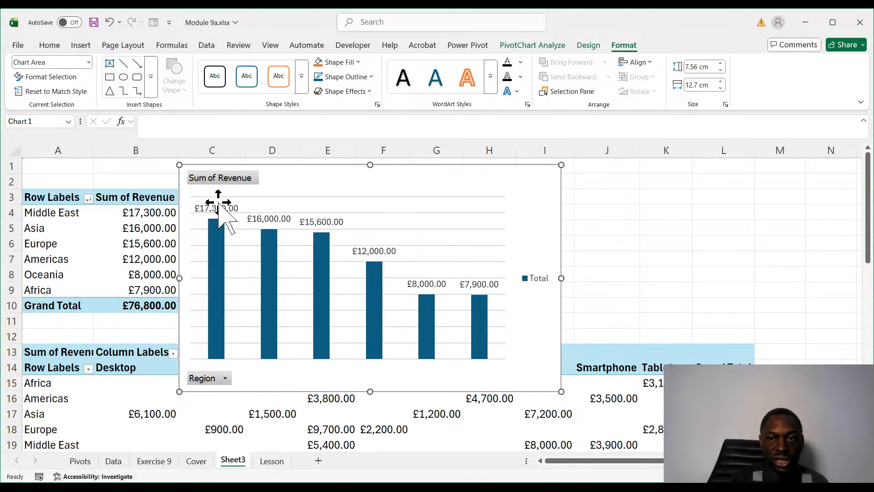
- Hide the Region and Sum of Revenue field buttons on the PivotChart and move the chart clear of the PivotTable
{"action": "left_click", "coordinate": [588, 45]}
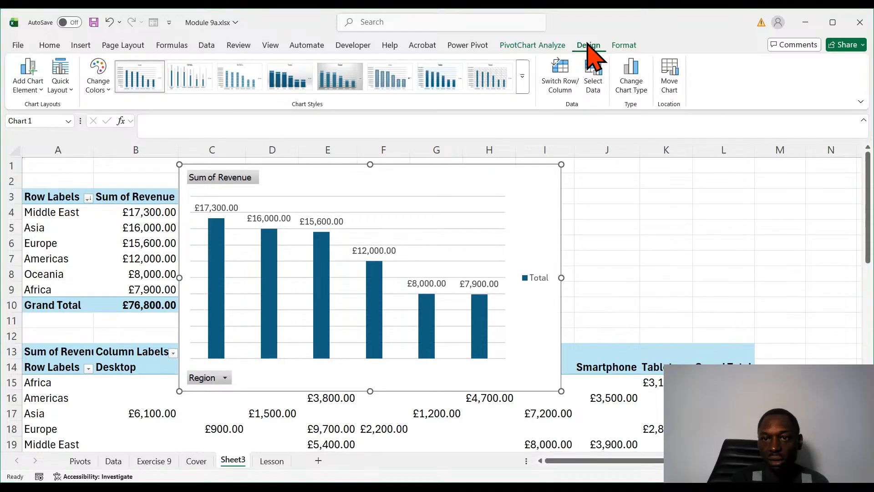
{"action": "left_click", "coordinate": [542, 46]}
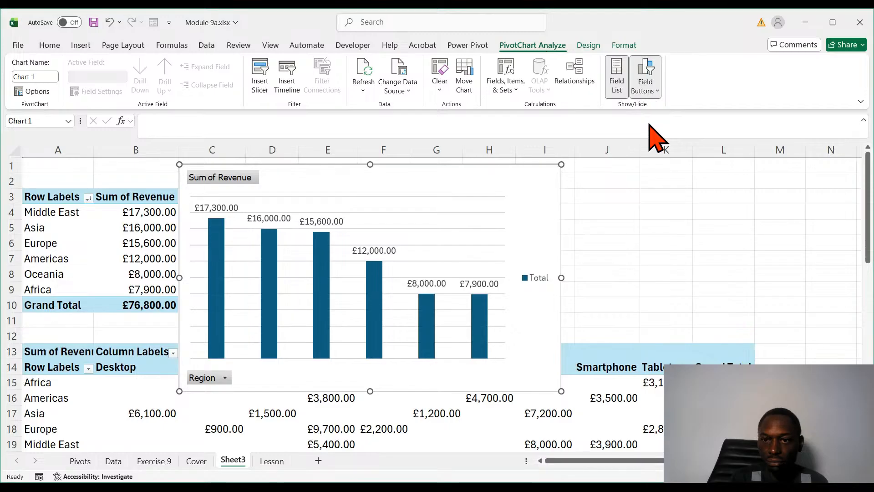
{"action": "left_click", "coordinate": [650, 96]}
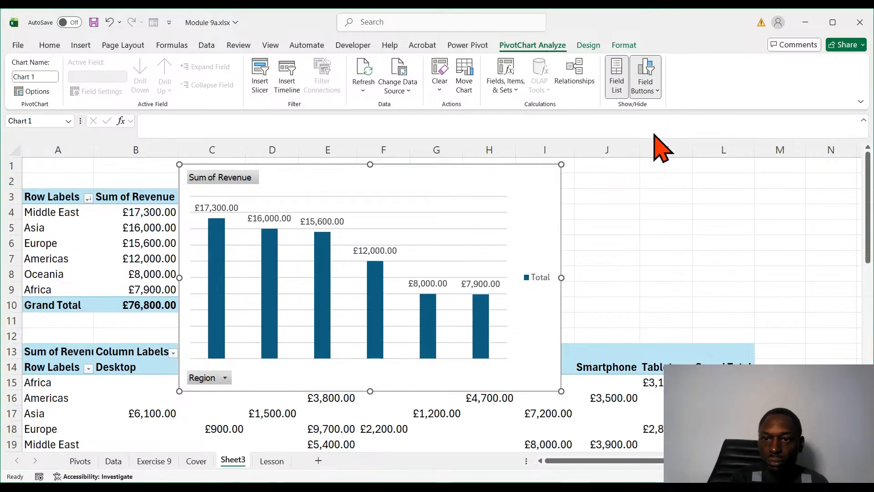
{"action": "left_click", "coordinate": [654, 139]}
{"action": "left_click", "coordinate": [646, 96]}
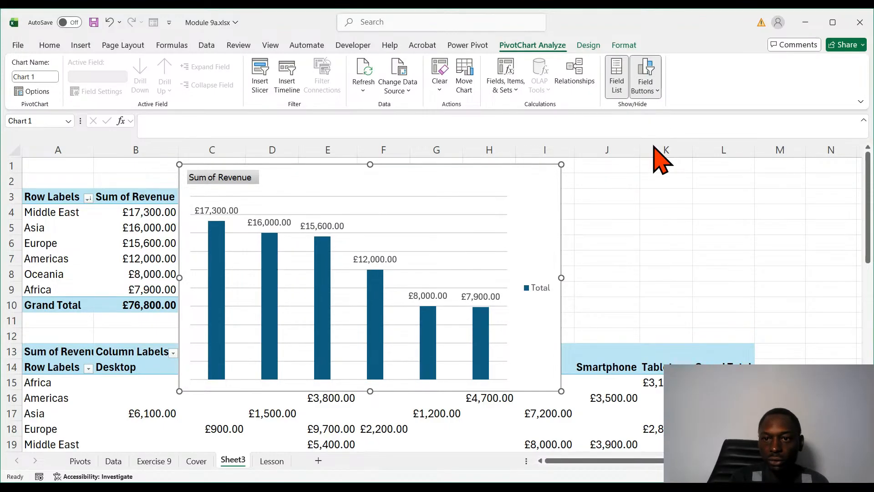
{"action": "left_click", "coordinate": [652, 146]}
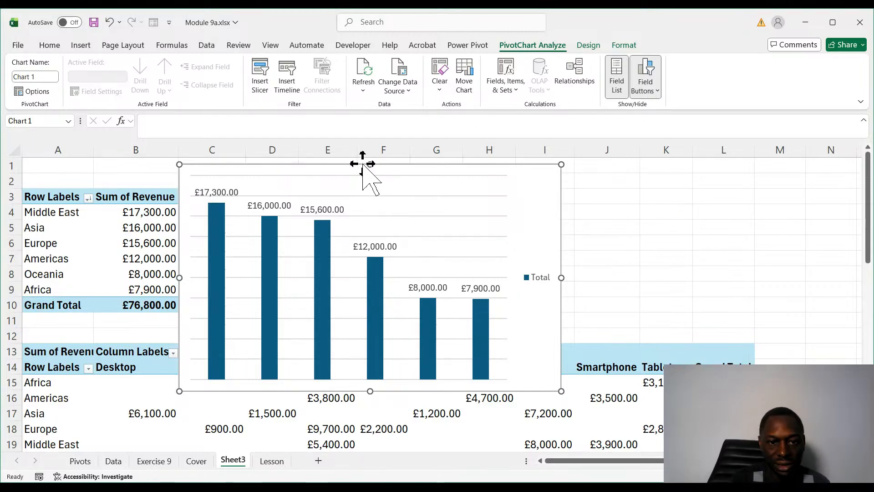
{"action": "mouse_move", "coordinate": [363, 164]}
{"action": "left_mouse_down"}
{"action": "mouse_move", "coordinate": [370, 164]}
{"action": "mouse_move", "coordinate": [363, 163]}
{"action": "left_mouse_up"}
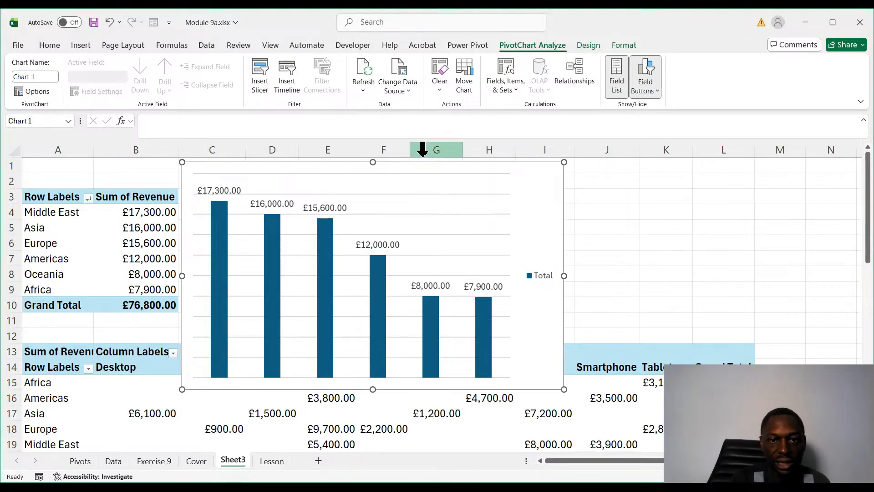
{"action": "left_click_drag", "start_coordinate": [411, 170], "coordinate": [423, 171]}
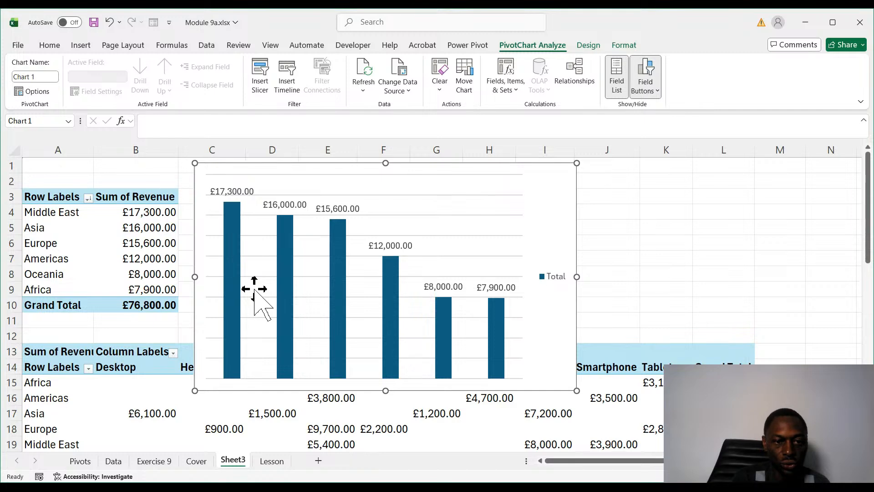
- Fill only the Middle East column of the PivotChart with orange and shift the chart slightly away from the PivotTable
{"action": "left_click", "coordinate": [236, 296]}
{"action": "left_click", "coordinate": [235, 298]}
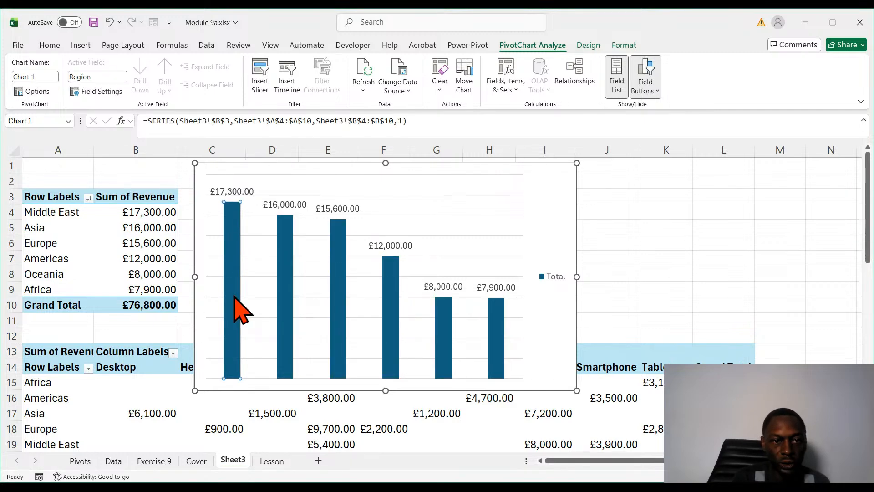
{"action": "double_click", "coordinate": [233, 297]}
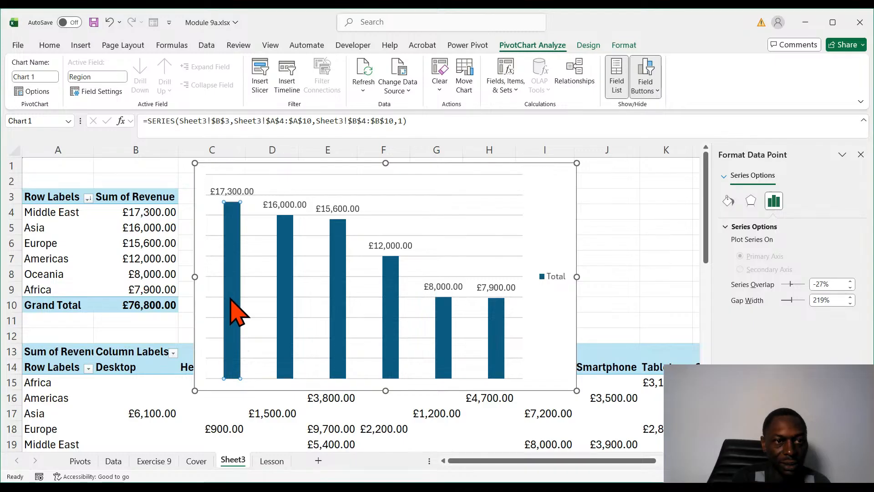
{"action": "left_click", "coordinate": [45, 44]}
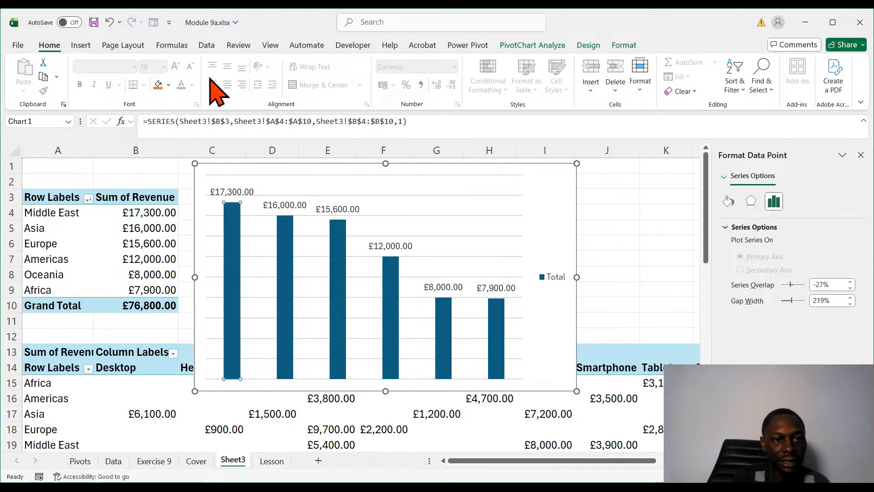
{"action": "left_click", "coordinate": [159, 87]}
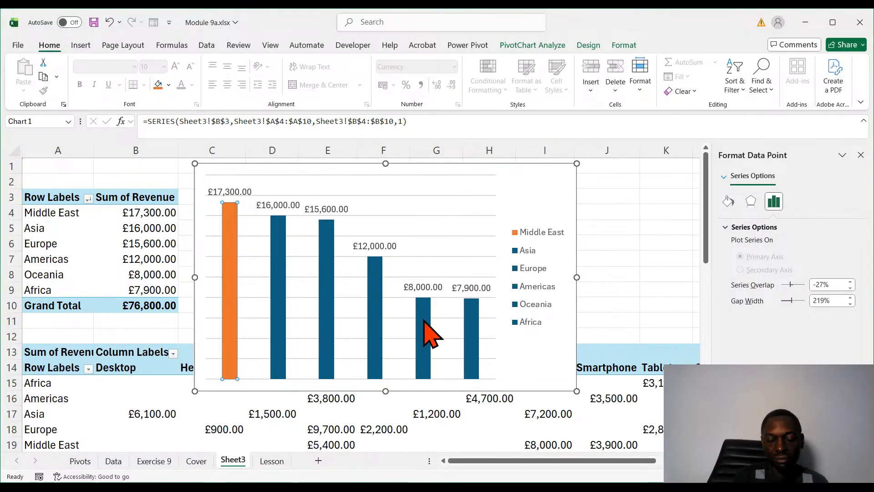
{"action": "left_click", "coordinate": [239, 427]}
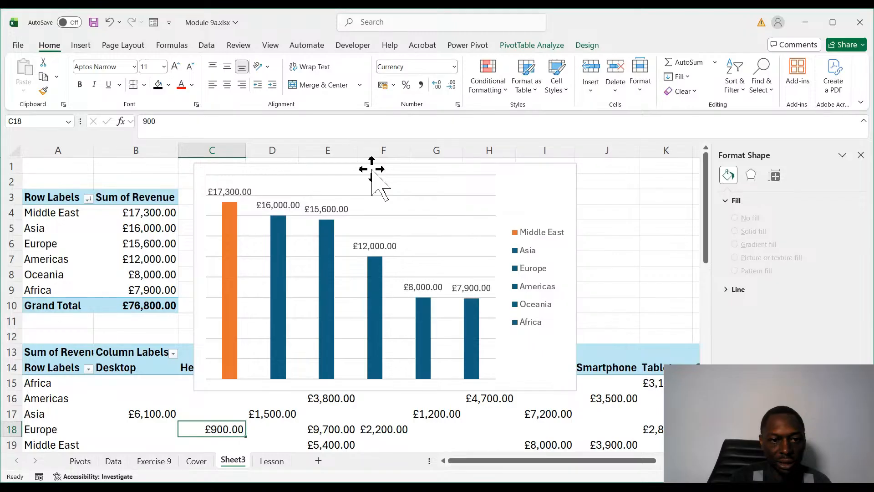
{"action": "mouse_move", "coordinate": [371, 169]}
{"action": "left_mouse_down"}
{"action": "mouse_move", "coordinate": [374, 185]}
{"action": "mouse_move", "coordinate": [386, 177]}
{"action": "mouse_move", "coordinate": [377, 174]}
{"action": "left_mouse_up"}
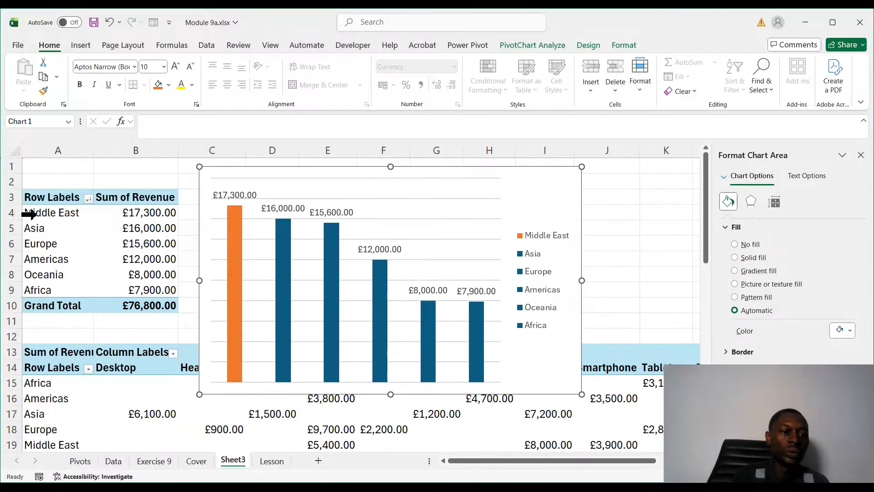
- Insert a second PivotChart, a clustered bar, from the same Revenue by Region PivotTable
{"action": "left_click", "coordinate": [132, 230]}
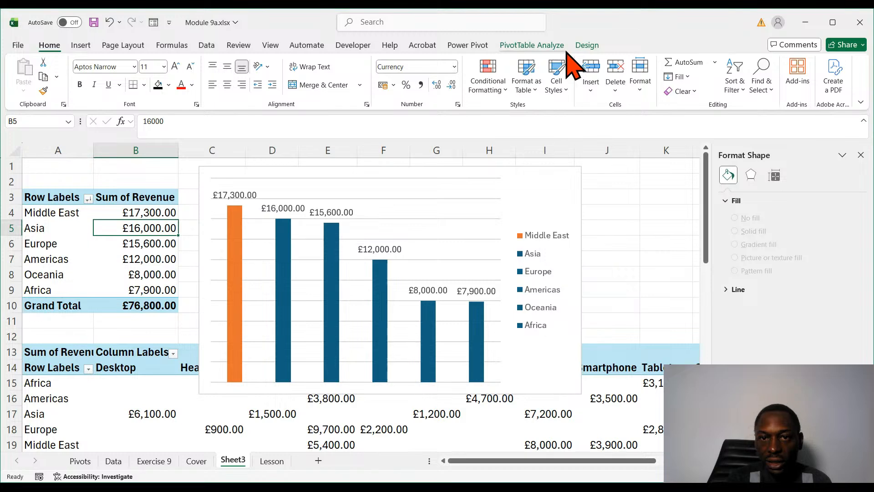
{"action": "left_click", "coordinate": [540, 46]}
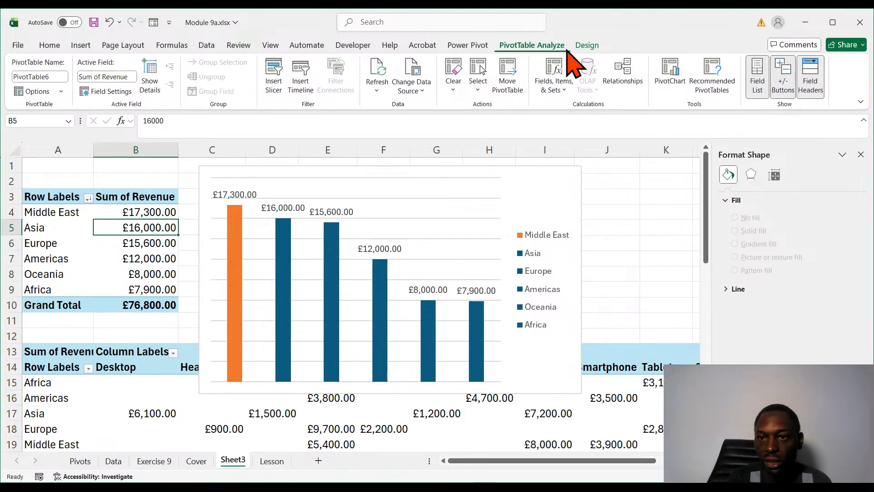
{"action": "left_click", "coordinate": [675, 74]}
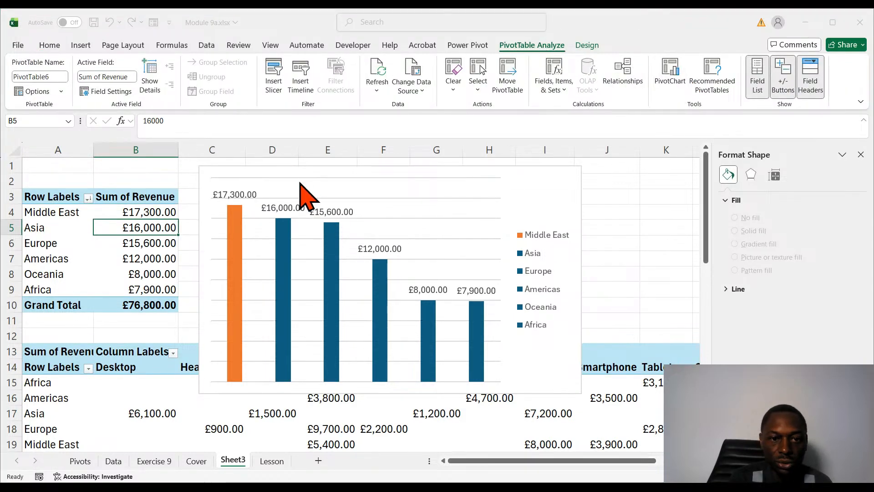
{"action": "left_click", "coordinate": [541, 398]}
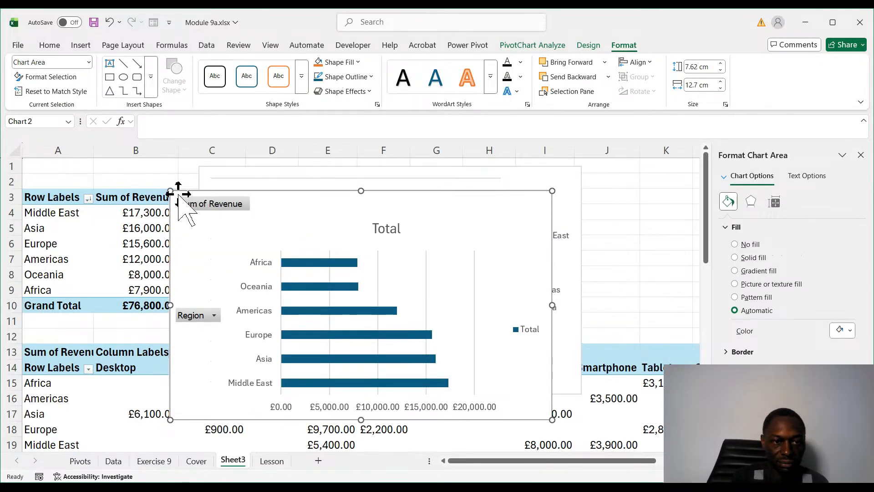
- Shrink the bar PivotChart and place it over the Revenue by Region PivotTable, and reduce the column PivotChart to about 6.62 × 10.57 cm
{"action": "left_click_drag", "start_coordinate": [170, 190], "coordinate": [266, 252]}
{"action": "left_click_drag", "start_coordinate": [404, 251], "coordinate": [193, 184]}
{"action": "left_click", "coordinate": [517, 189]}
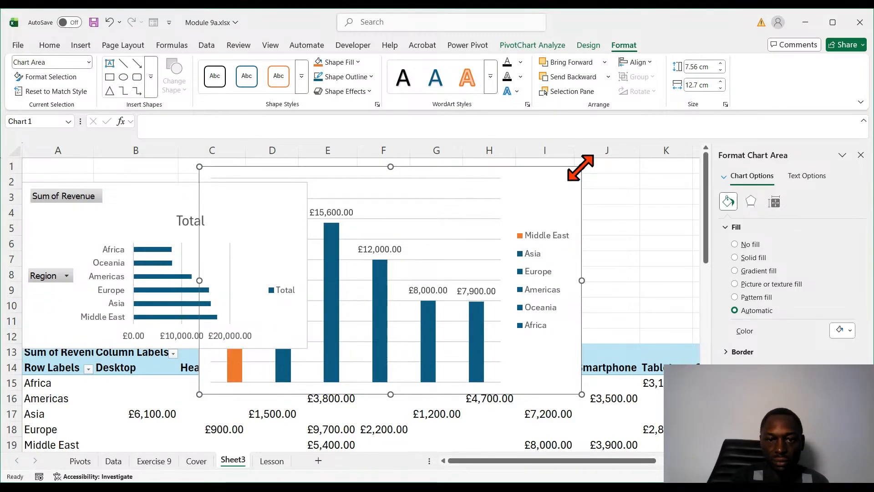
{"action": "left_click_drag", "start_coordinate": [581, 167], "coordinate": [517, 194]}
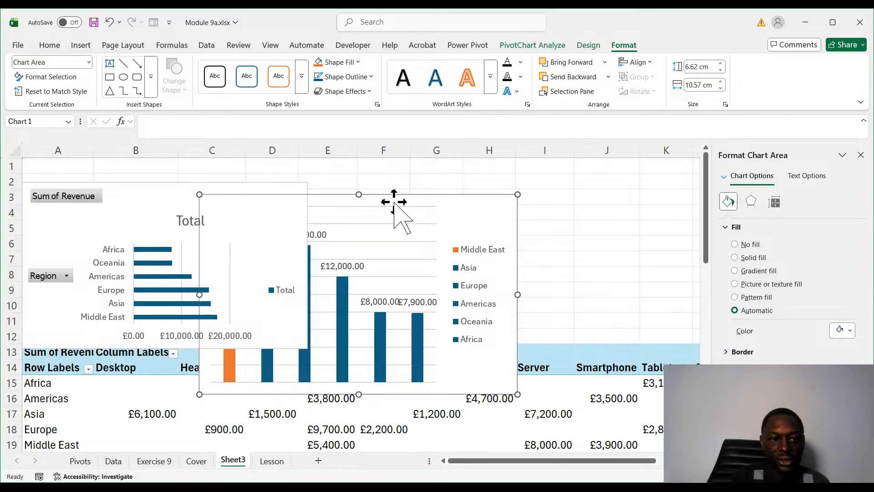
- Move the column PivotChart beside the bar PivotChart, switch to the Lesson sheet and close the Format pane
{"action": "left_click_drag", "start_coordinate": [392, 200], "coordinate": [506, 169]}
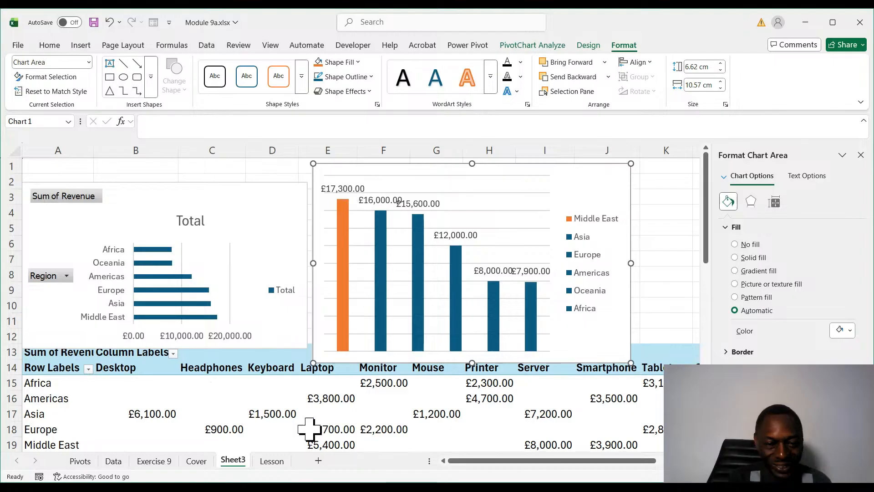
{"action": "left_click", "coordinate": [276, 459]}
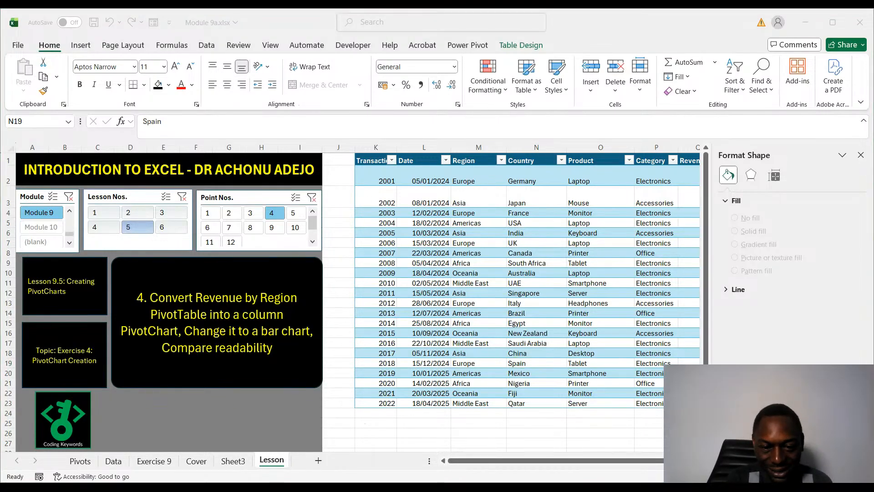
{"action": "left_click", "coordinate": [436, 373]}
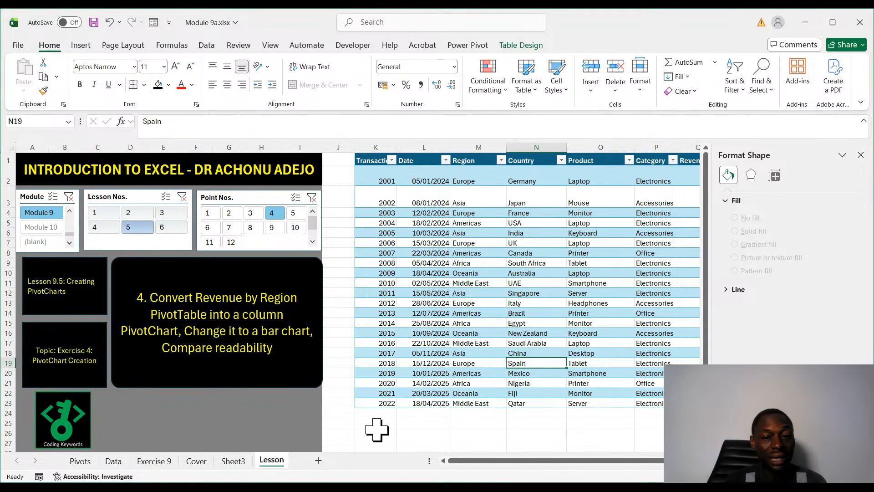
{"action": "left_click", "coordinate": [861, 155]}
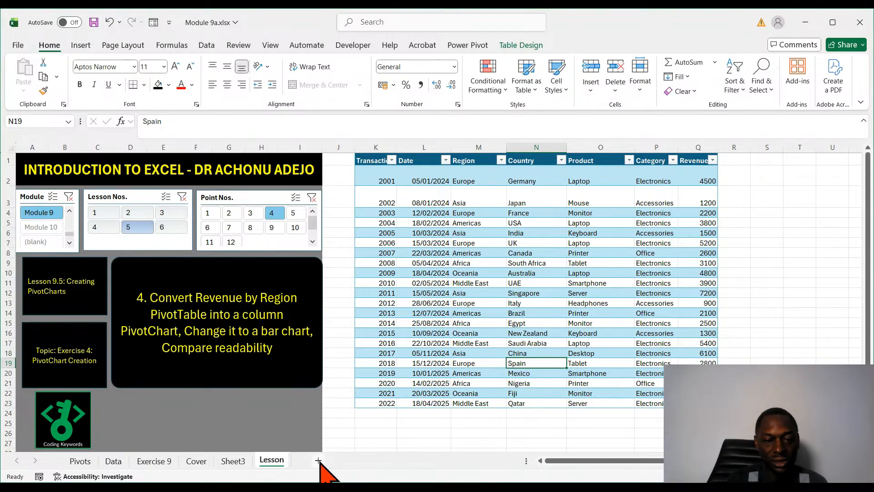
- Move the bar PivotChart on Sheet3 off the Revenue by Region PivotTable and put it back over it
{"action": "left_click", "coordinate": [233, 461]}
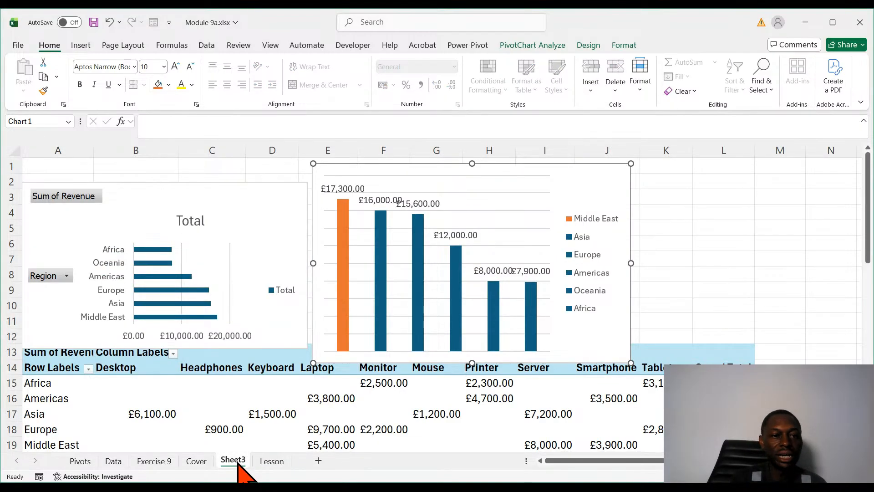
{"action": "left_click_drag", "start_coordinate": [166, 182], "coordinate": [156, 362]}
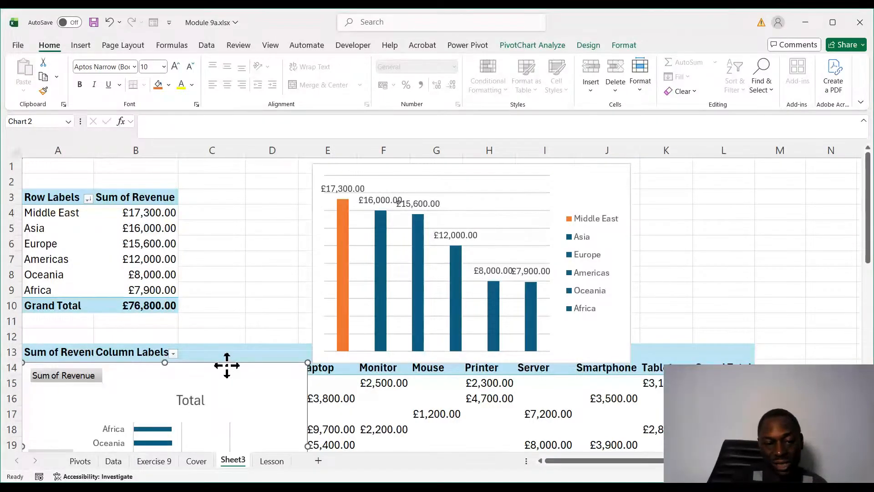
{"action": "left_click_drag", "start_coordinate": [226, 365], "coordinate": [226, 181]}
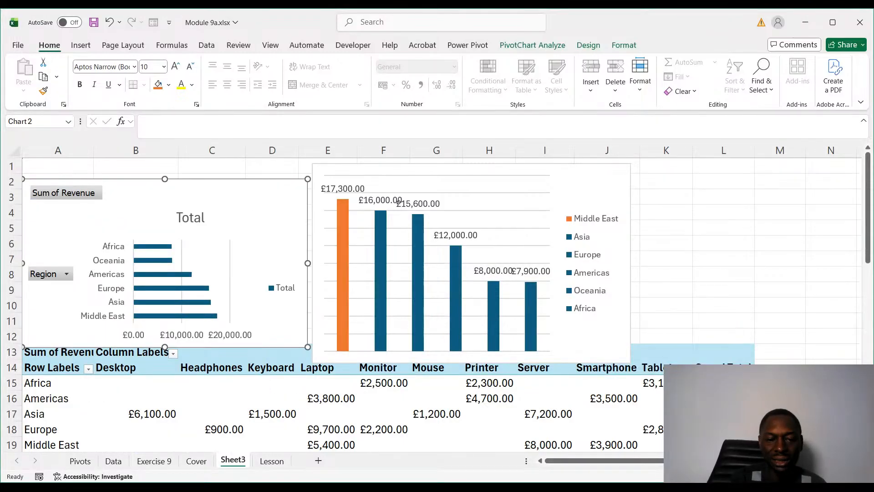
- Recheck the exercise on the Lesson sheet and shift Sheet3's bar PivotChart up to row 1, beside the column PivotChart
{"action": "left_click", "coordinate": [283, 463]}
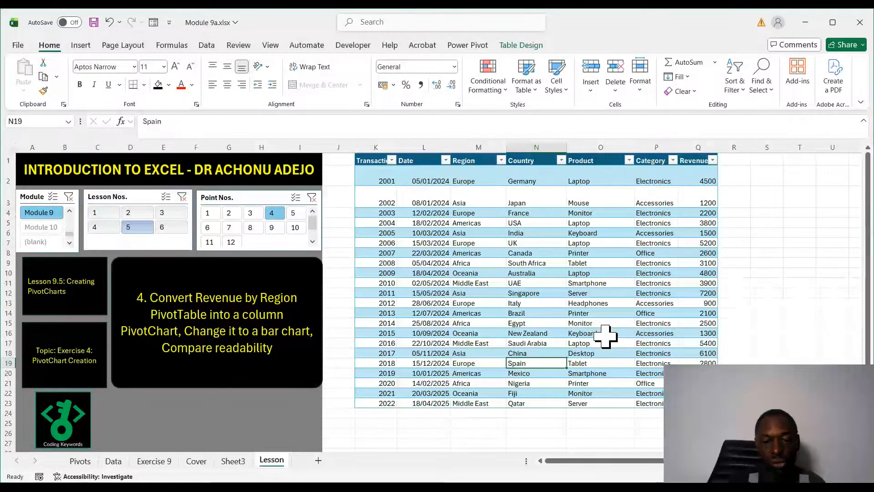
{"action": "left_click", "coordinate": [232, 461]}
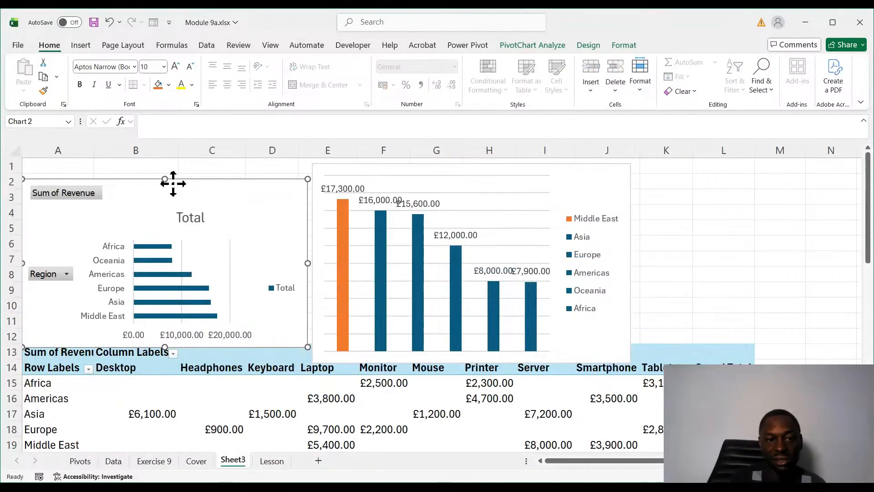
{"action": "left_click_drag", "start_coordinate": [173, 185], "coordinate": [204, 158]}
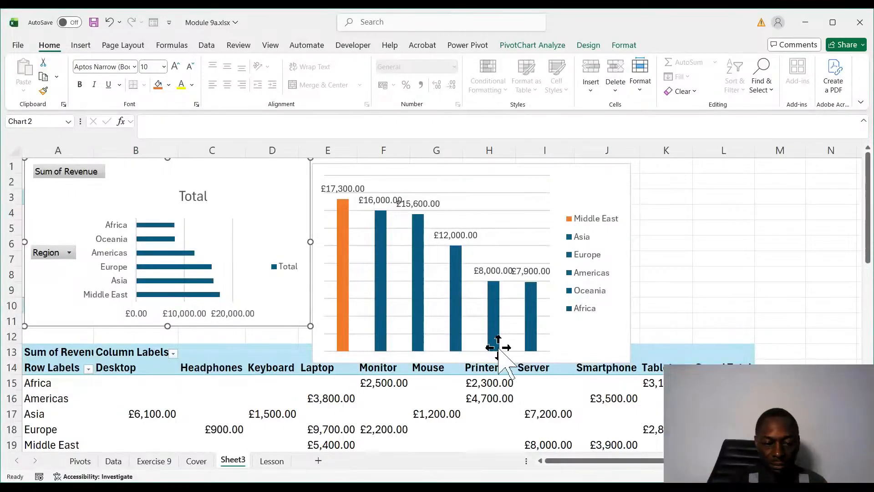
- Read through points 5 to 12 of Lesson 9.5 on the Lesson sheet and return to point 1
{"action": "left_click", "coordinate": [271, 463]}
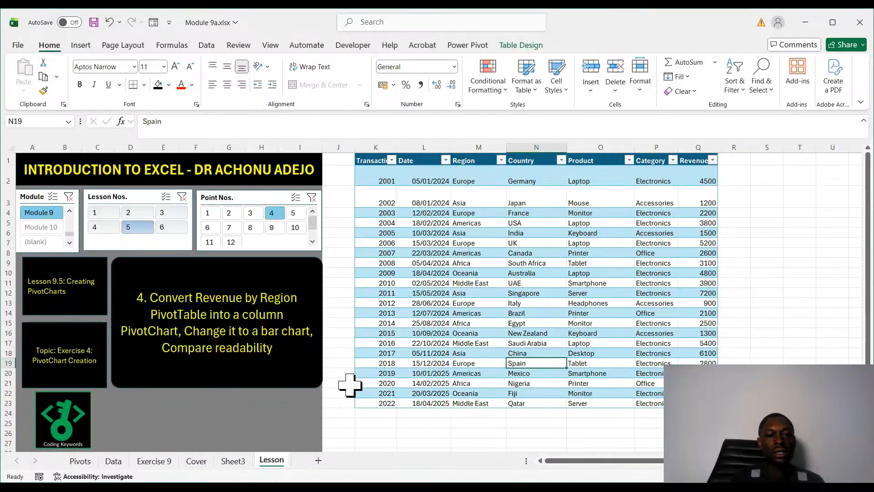
{"action": "left_click", "coordinate": [294, 213]}
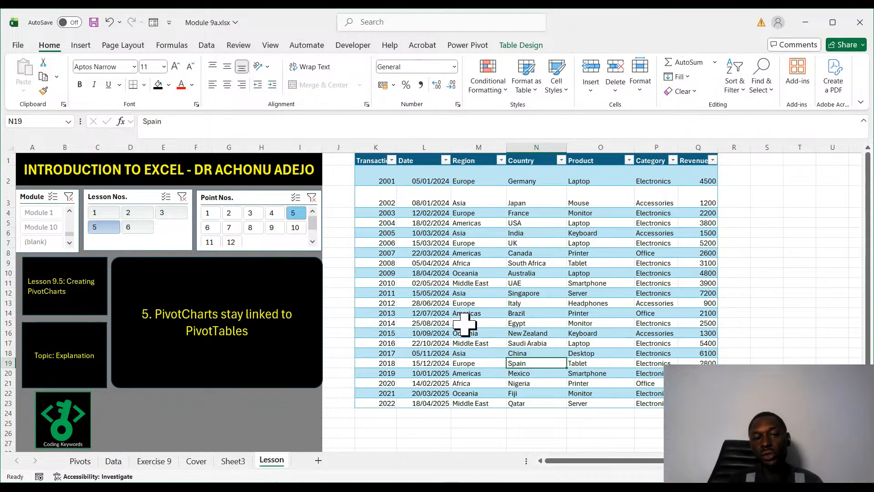
{"action": "left_click", "coordinate": [208, 227]}
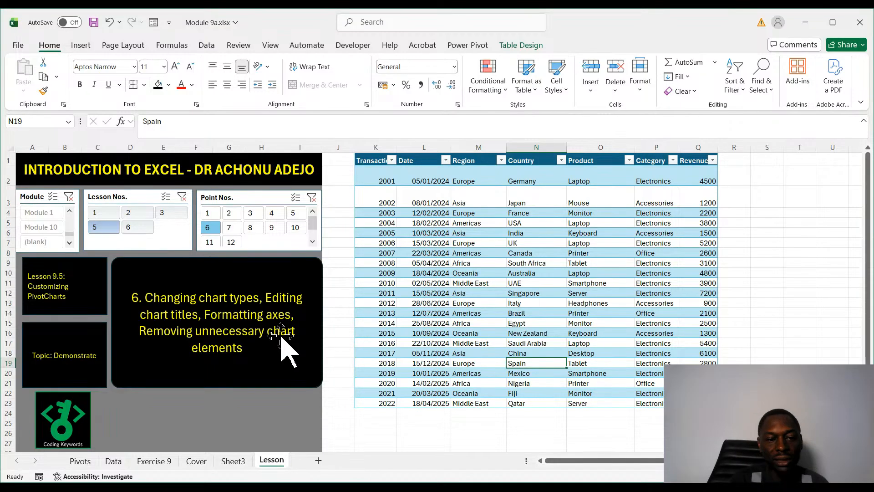
{"action": "left_click", "coordinate": [234, 234]}
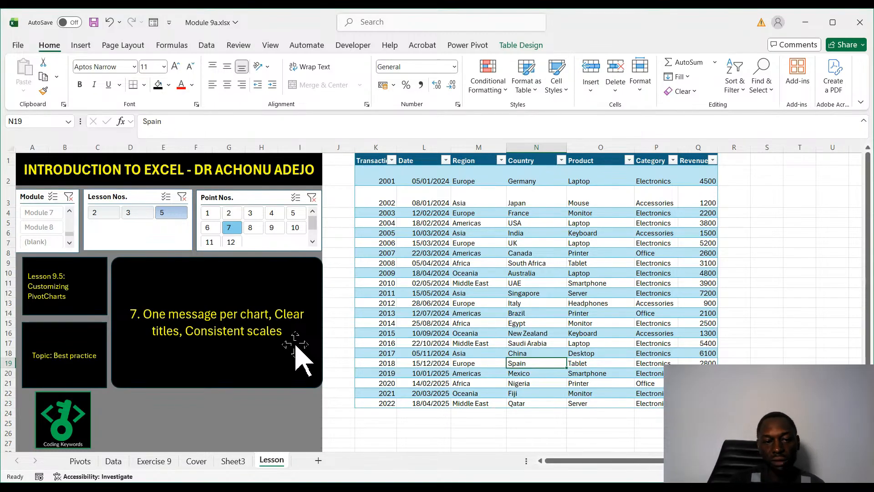
{"action": "left_click", "coordinate": [250, 227]}
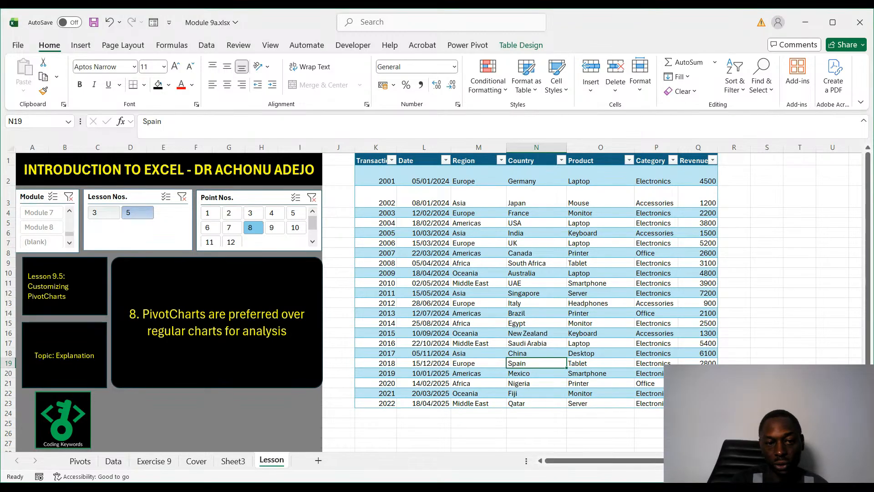
{"action": "left_click", "coordinate": [273, 227]}
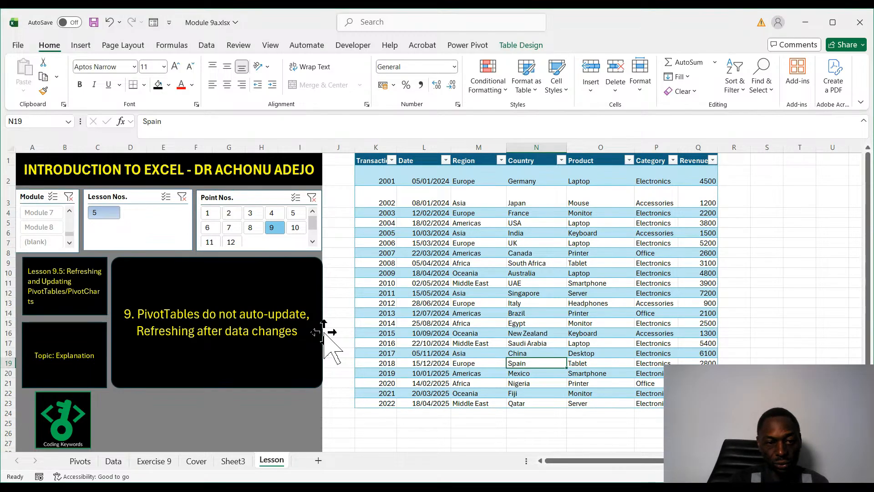
{"action": "left_click", "coordinate": [296, 227]}
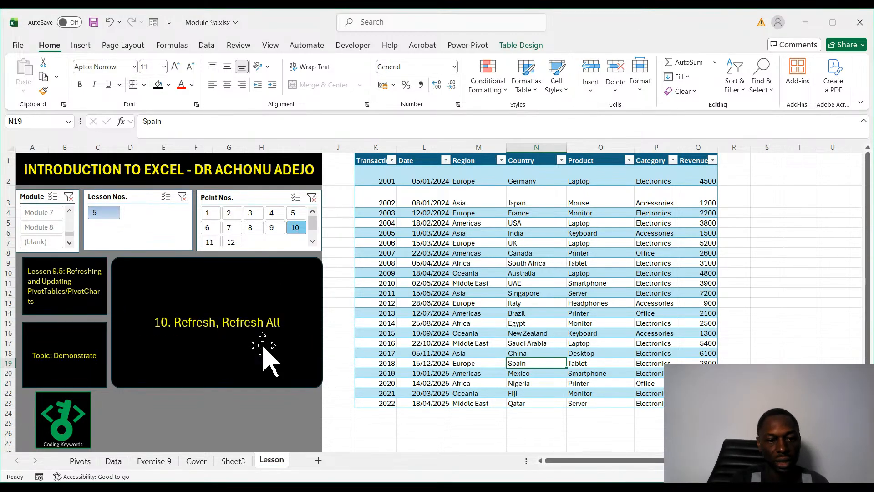
{"action": "left_click", "coordinate": [210, 243]}
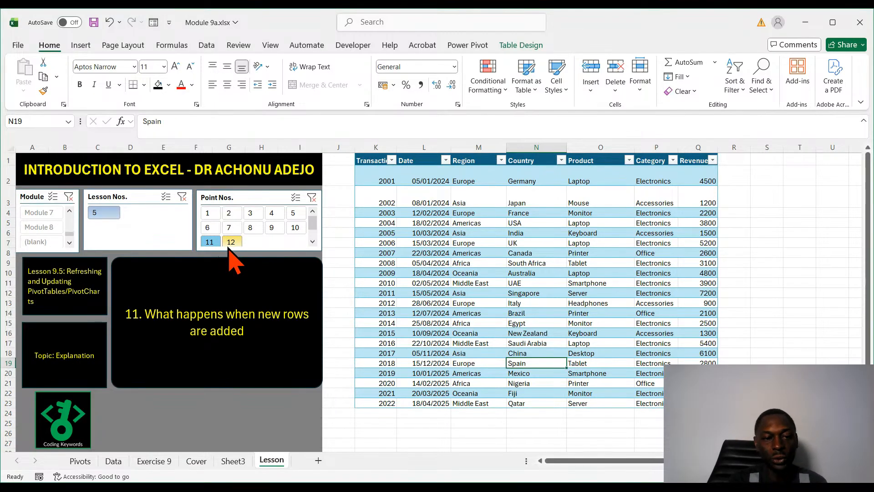
{"action": "left_click", "coordinate": [230, 249]}
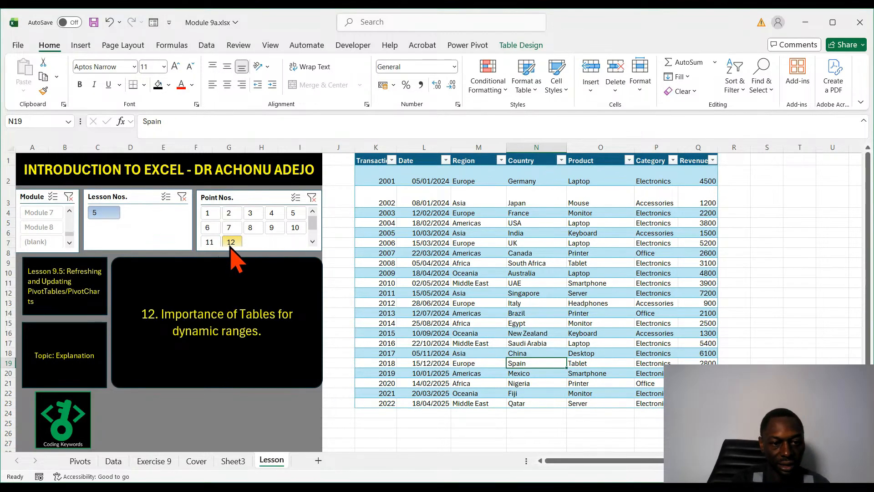
{"action": "left_click", "coordinate": [207, 212]}
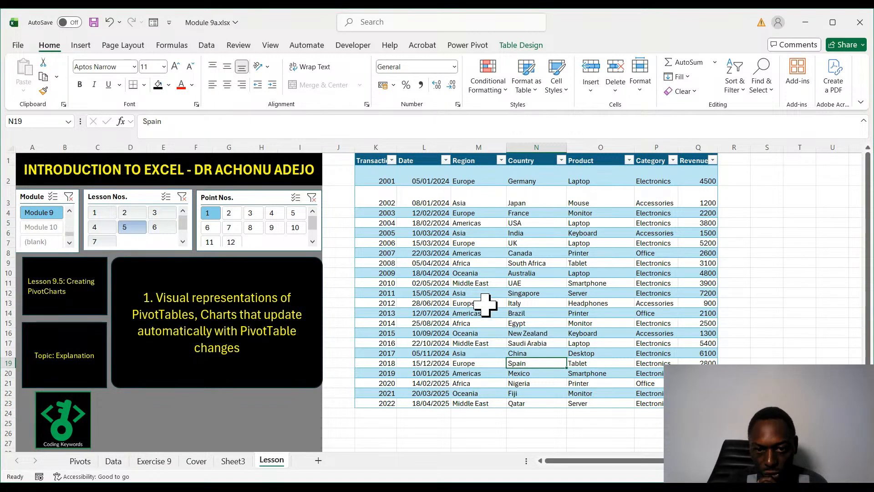
- Add a new row at row 24 of the sales table with transaction 2023 and the date 19/06/2026
{"action": "left_click", "coordinate": [381, 412]}
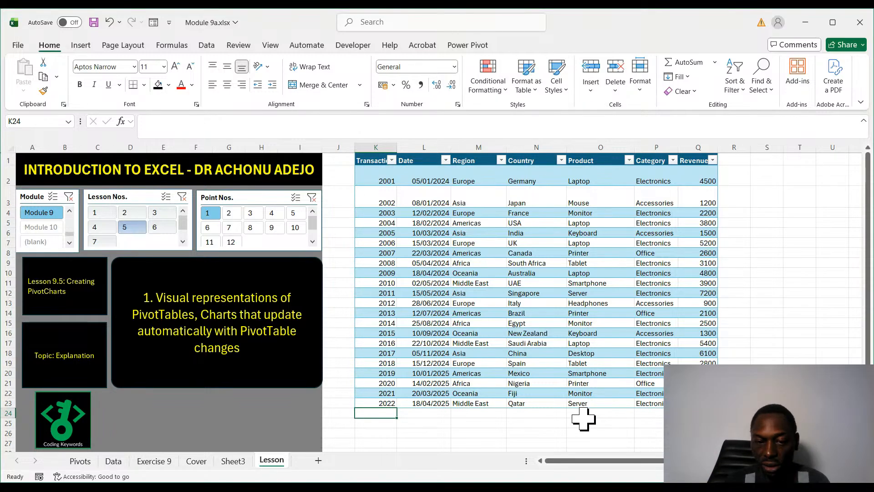
{"action": "type", "text": "2023"}
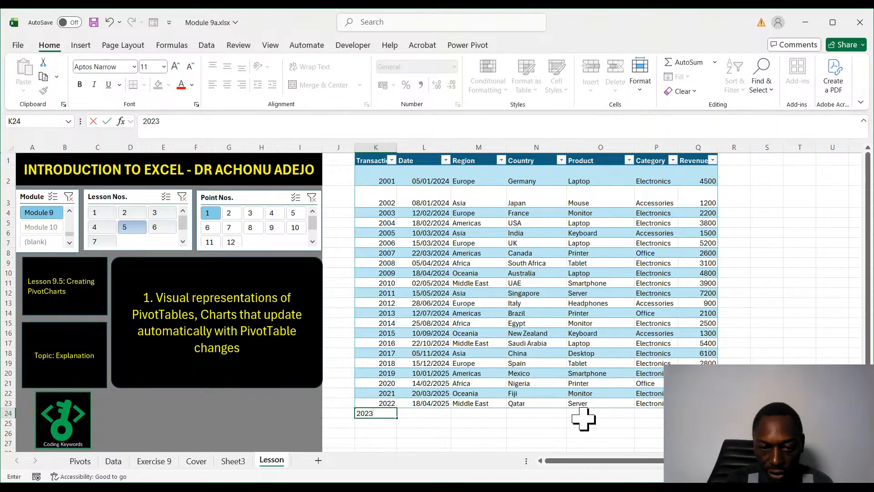
{"action": "left_click", "coordinate": [496, 432]}
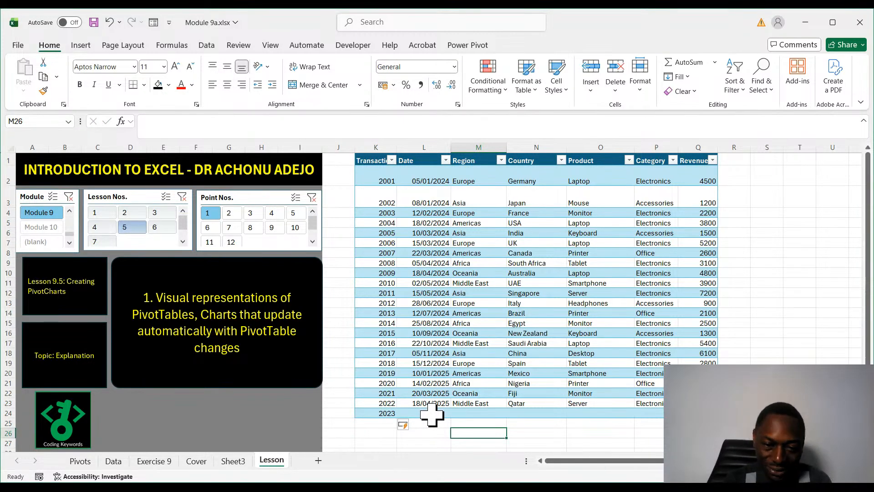
{"action": "left_click", "coordinate": [432, 413]}
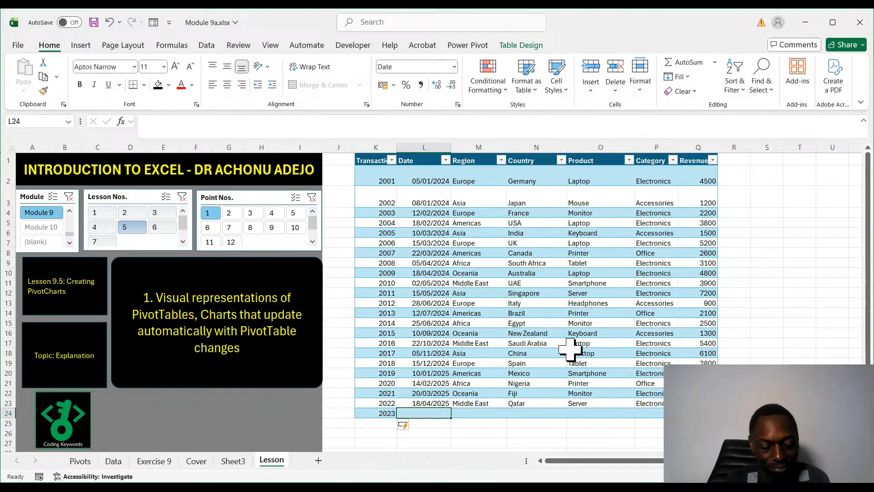
{"action": "type", "text": "19/06"}
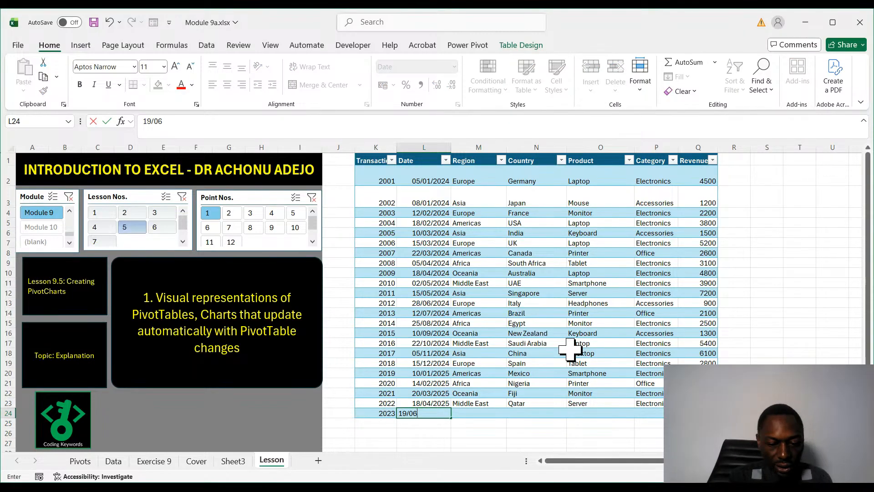
{"action": "type", "text": "/202"}
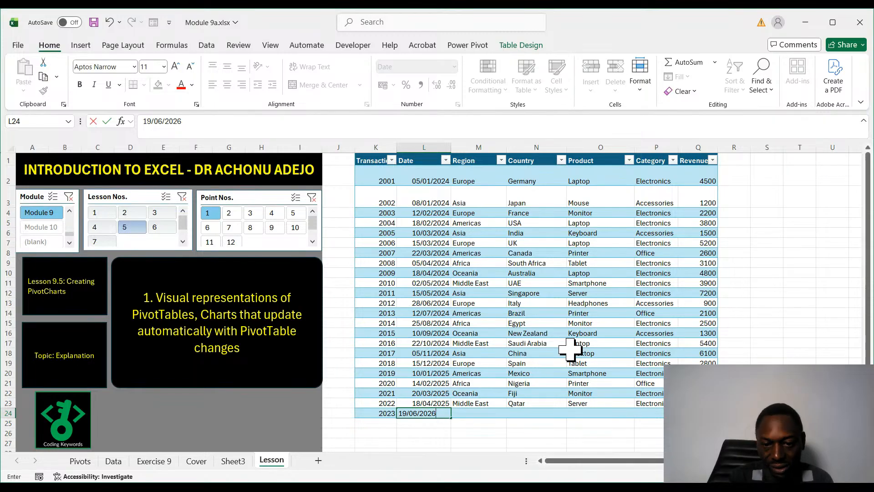
{"action": "type", "text": "6"}
- Enter the region Africa and the country Ghana for transaction 2023
{"action": "left_click", "coordinate": [476, 414]}
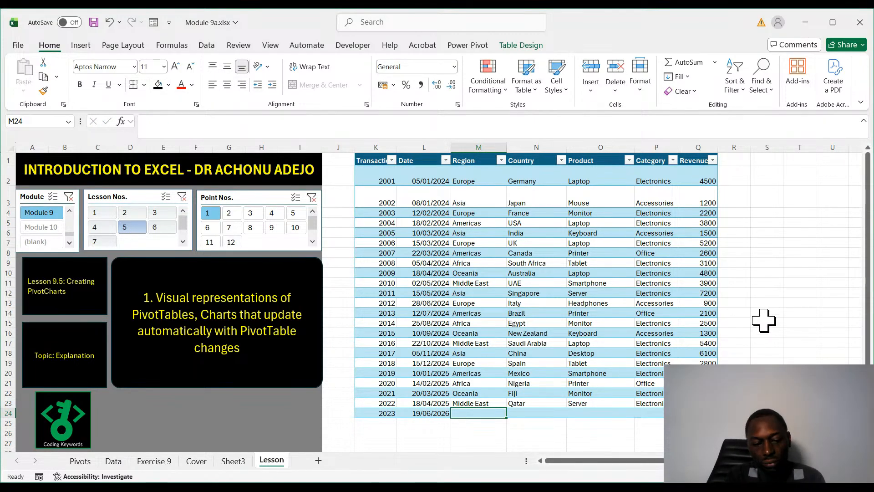
{"action": "type", "text": "Africa"}
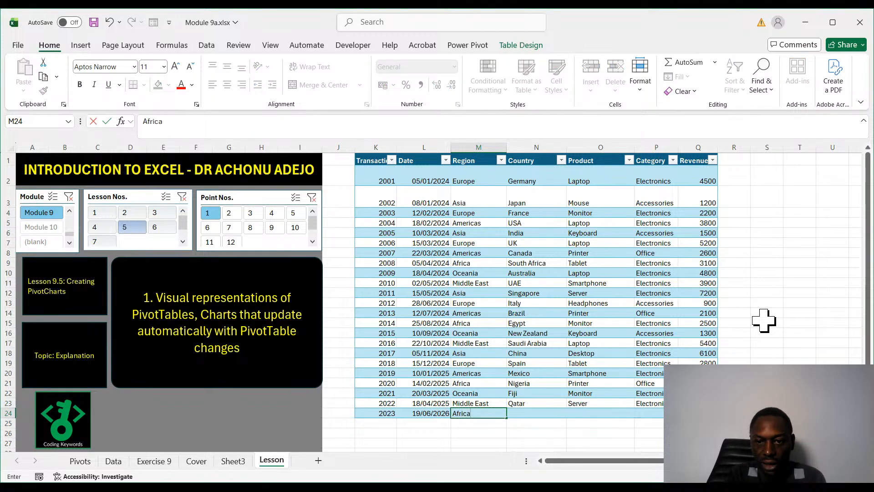
{"action": "key", "text": "Tab"}
{"action": "type", "text": "Gh"}
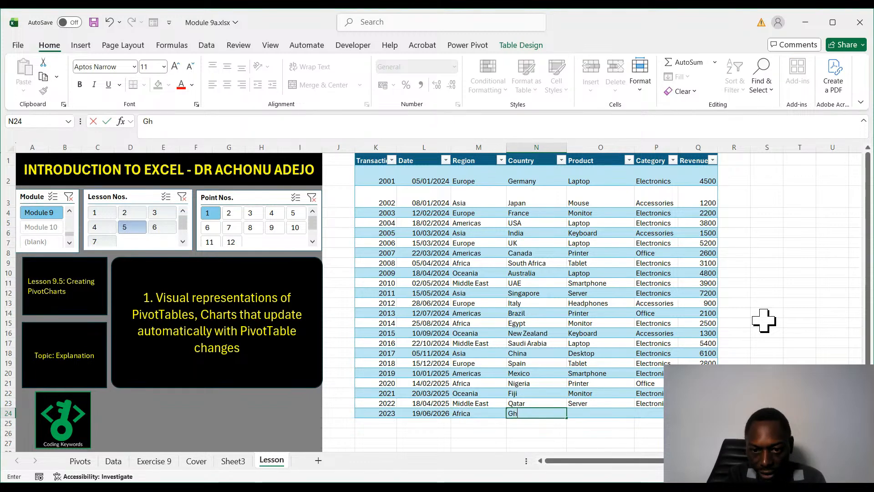
{"action": "type", "text": "ana"}
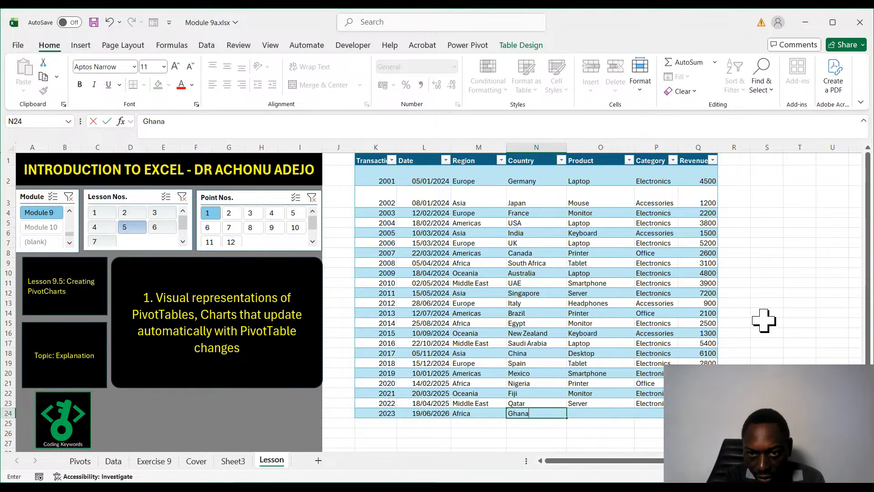
{"action": "key", "text": "Tab"}
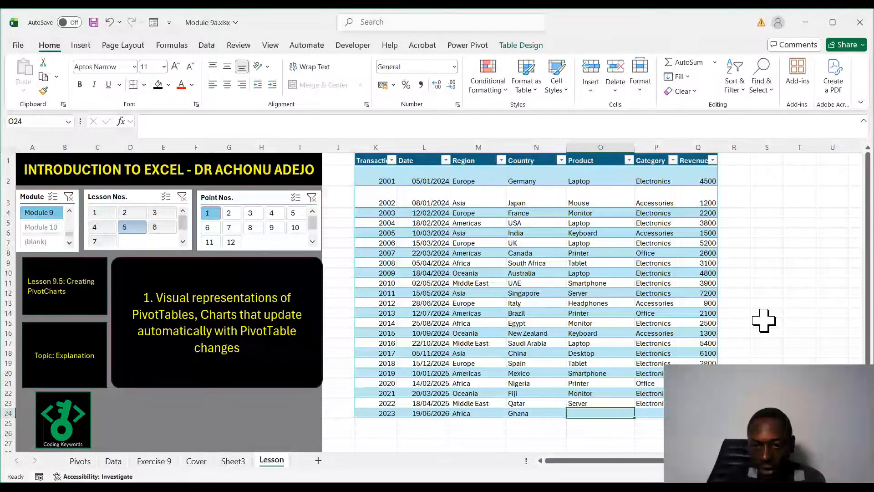
- Complete the transaction 2023 row with the product MOnitor, the category Electronics and the revenue 2500
{"action": "type", "text": "MOnitor"}
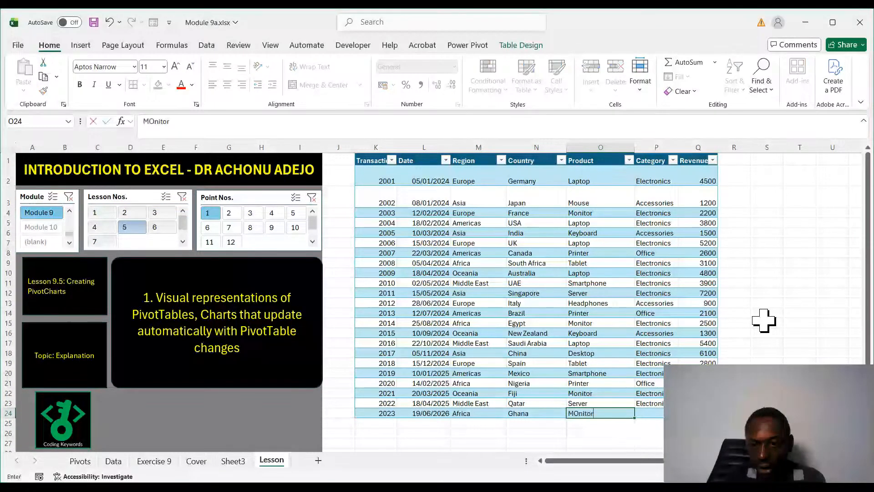
{"action": "key", "text": "Tab"}
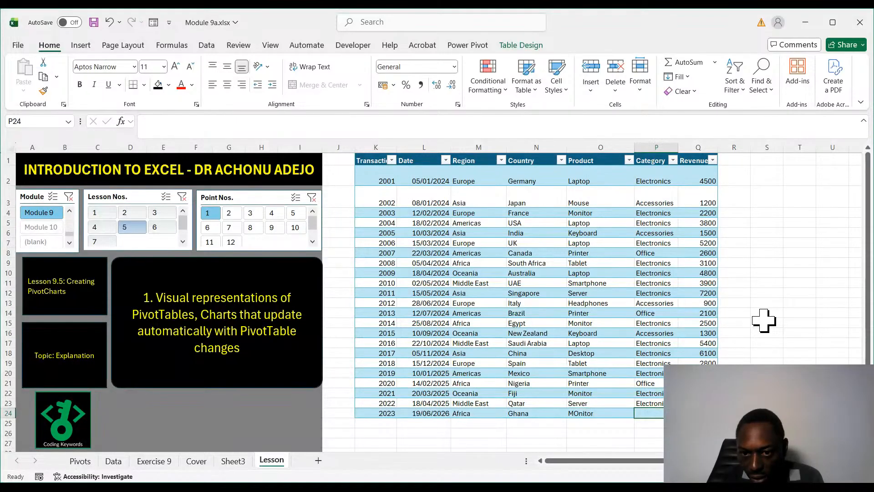
{"action": "type", "text": "Electronics"}
{"action": "key", "text": "Tab"}
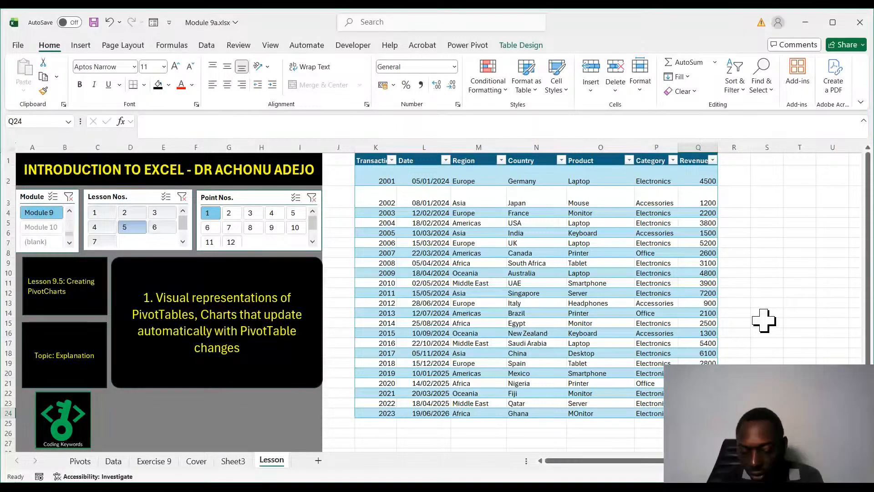
{"action": "type", "text": "2500"}
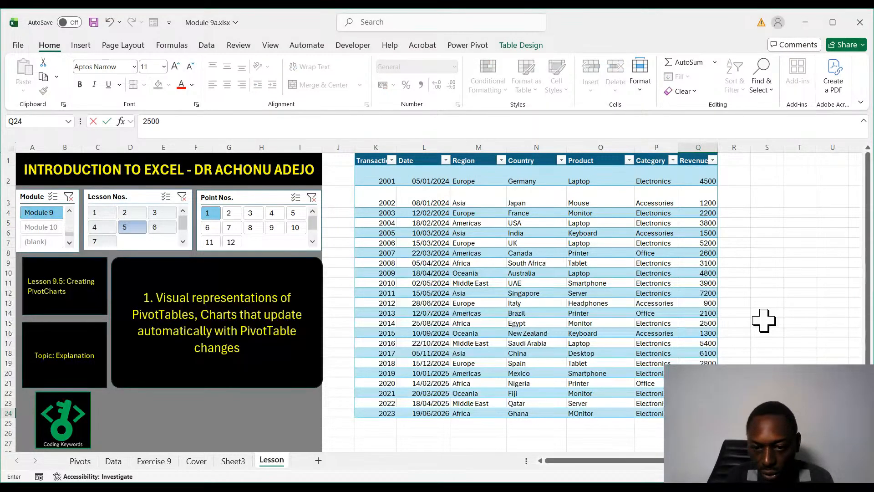
- Correct the capitalisation of the product name in transaction 2023 to Monitor
{"action": "left_click", "coordinate": [578, 413]}
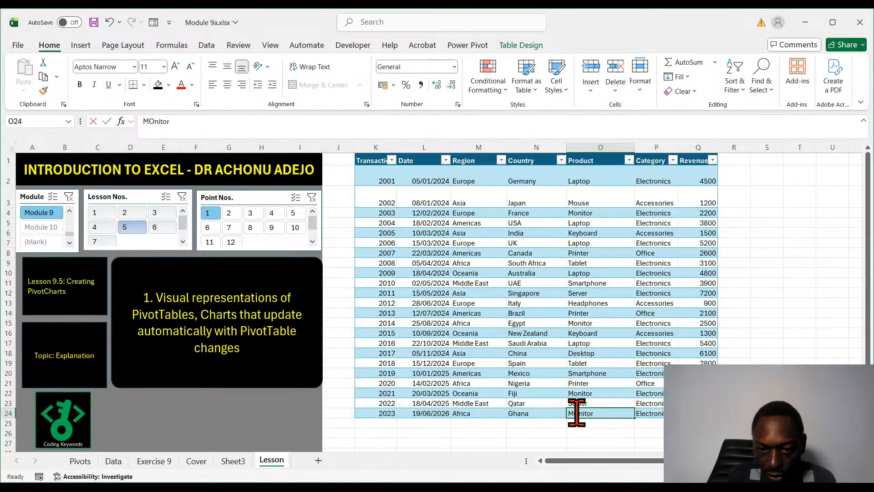
{"action": "double_click", "coordinate": [577, 413]}
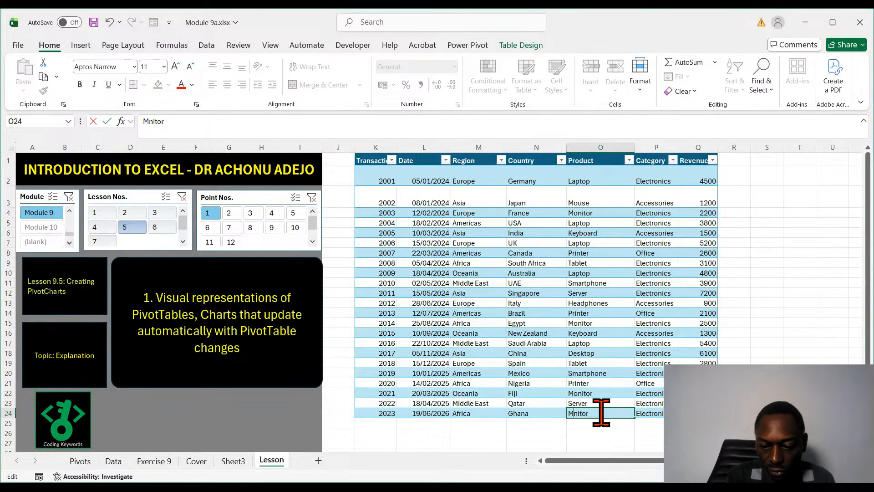
{"action": "type", "text": "o"}
{"action": "key", "text": "Return"}
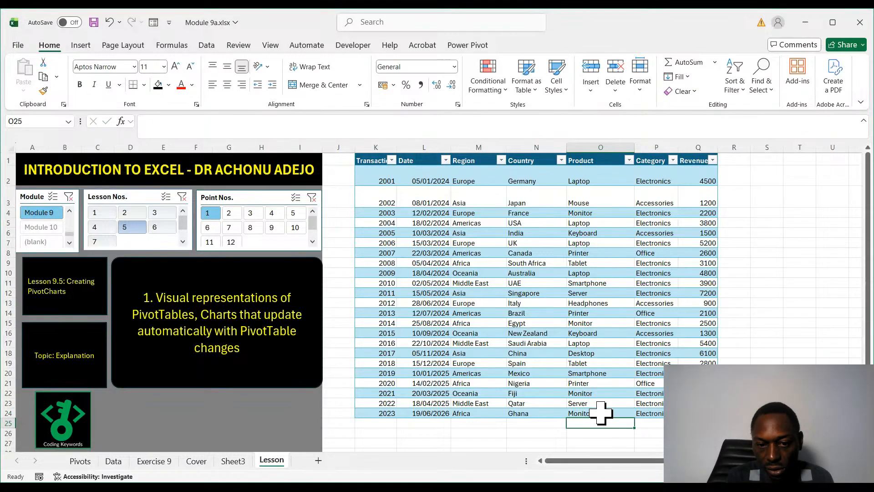
{"action": "left_click", "coordinate": [490, 423]}
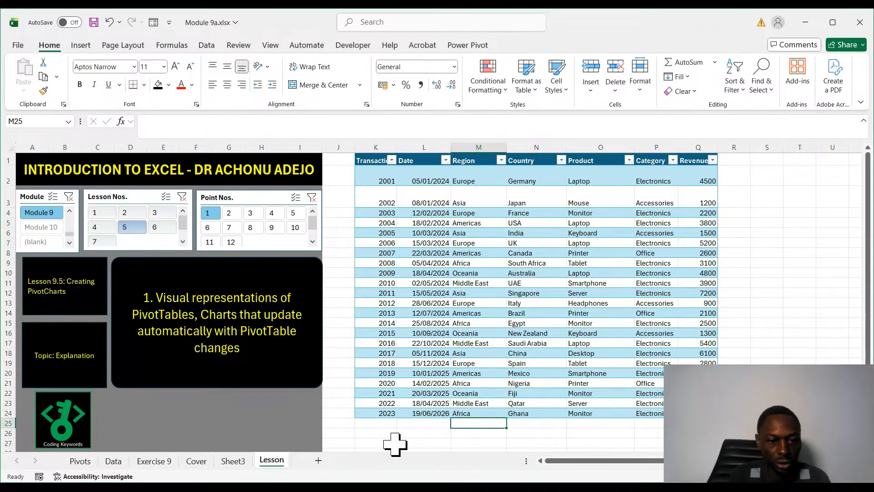
- On Sheet3, move the bar PivotChart off the revenue-by-region PivotTable so the table is uncovered
{"action": "left_click", "coordinate": [232, 460]}
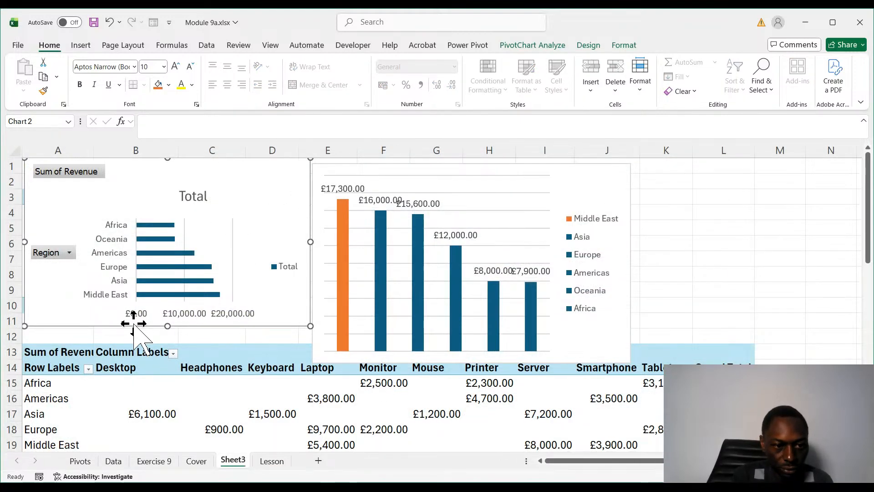
{"action": "left_click_drag", "start_coordinate": [136, 323], "coordinate": [318, 350]}
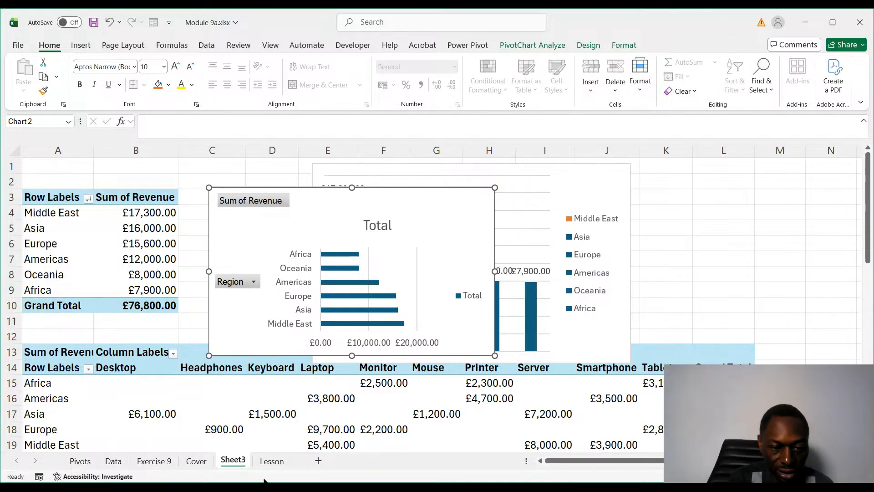
- Check the total of the Revenue column across rows 2 to 24 of the Lesson sheet's sales table
{"action": "left_click", "coordinate": [272, 462]}
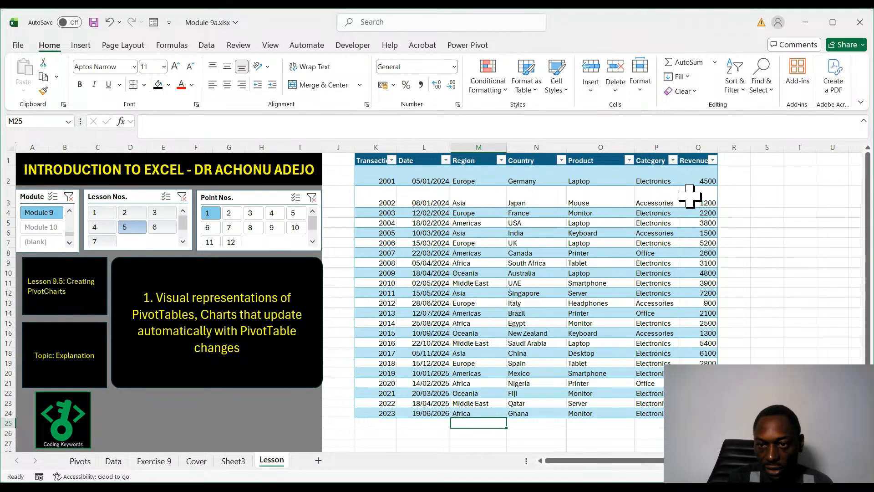
{"action": "left_click", "coordinate": [704, 180]}
{"action": "left_click_drag", "start_coordinate": [704, 181], "coordinate": [701, 413]}
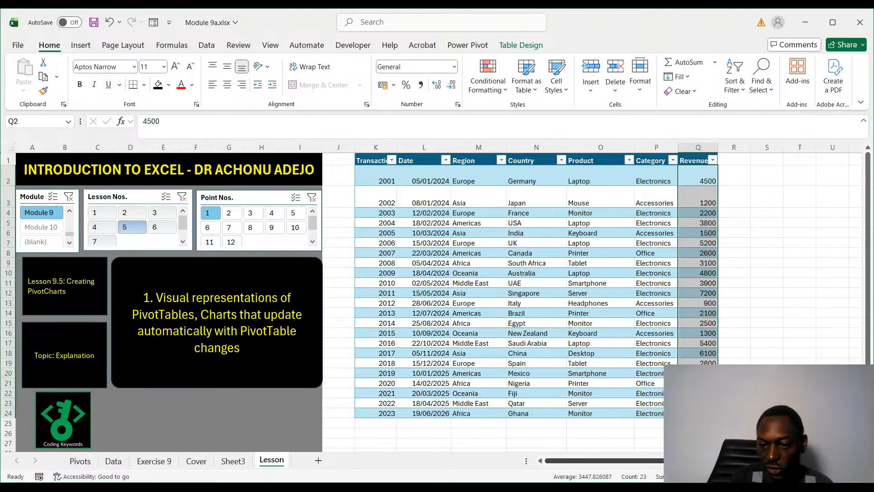
{"action": "left_click", "coordinate": [620, 426]}
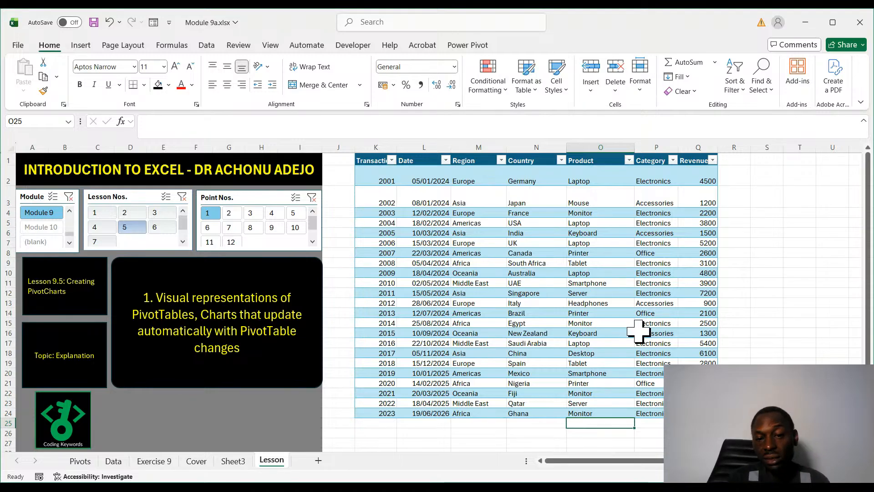
- On Sheet3, move the bar PivotChart down to about row 18 and shift the column PivotChart beside the revenue-by-region PivotTable
{"action": "left_click", "coordinate": [242, 460]}
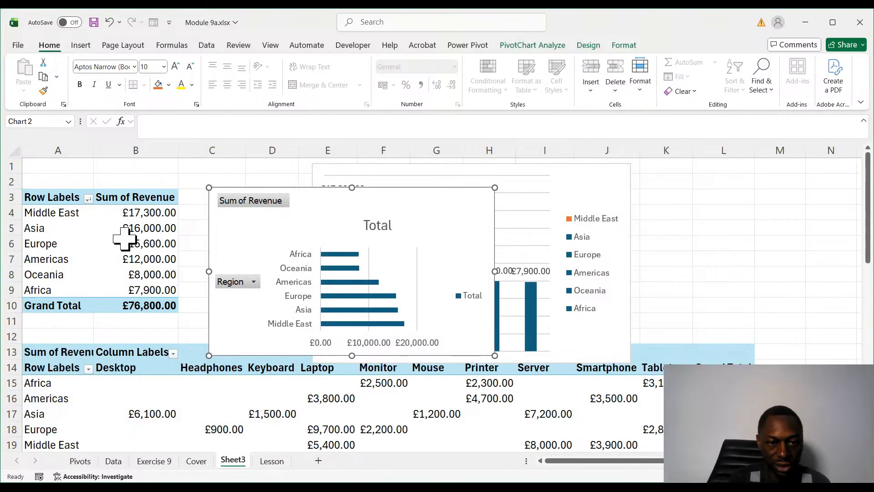
{"action": "left_click_drag", "start_coordinate": [347, 197], "coordinate": [433, 432]}
{"action": "left_click_drag", "start_coordinate": [541, 165], "coordinate": [463, 174]}
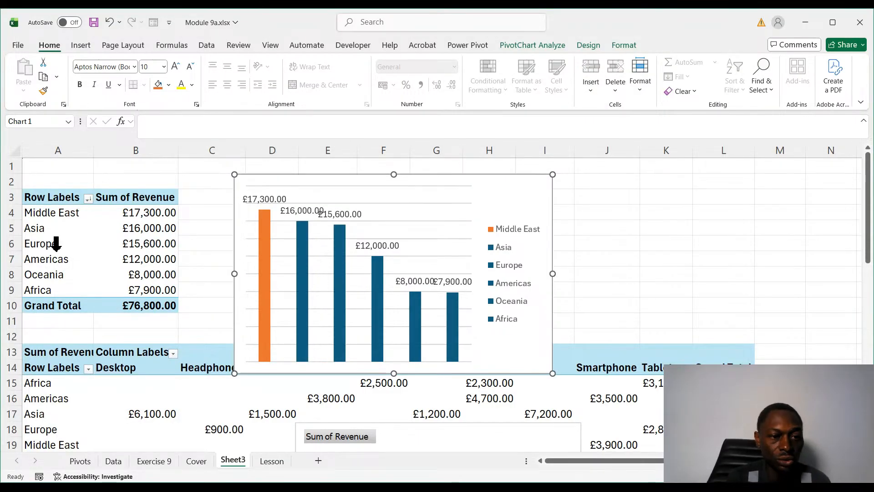
- Refresh the revenue-by-region PivotTable on Sheet3 to bring in the new source row
{"action": "left_click", "coordinate": [146, 258]}
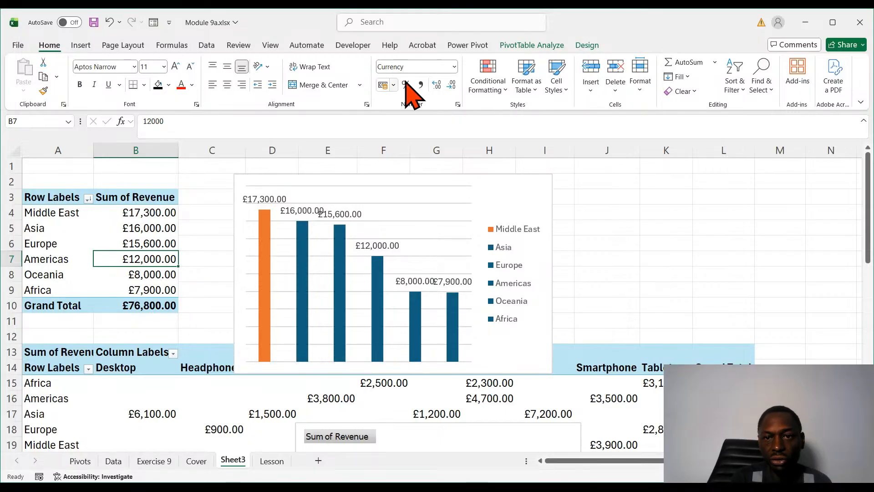
{"action": "left_click", "coordinate": [548, 46]}
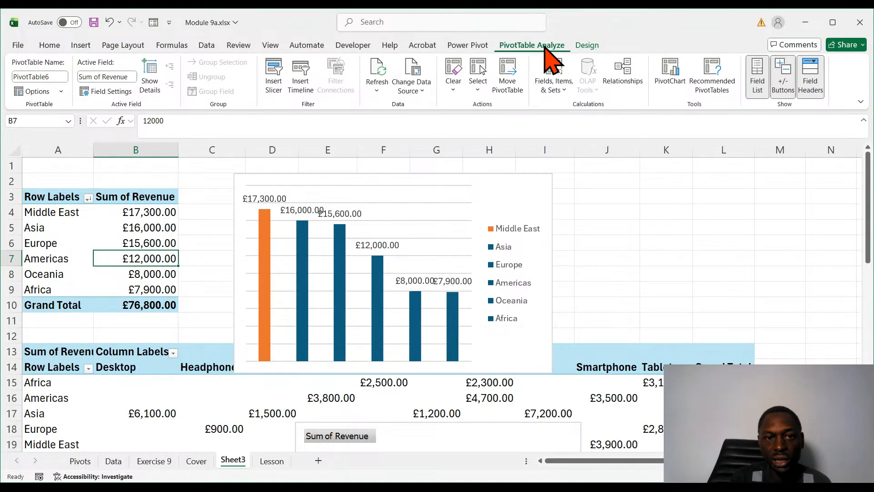
{"action": "left_click", "coordinate": [378, 84]}
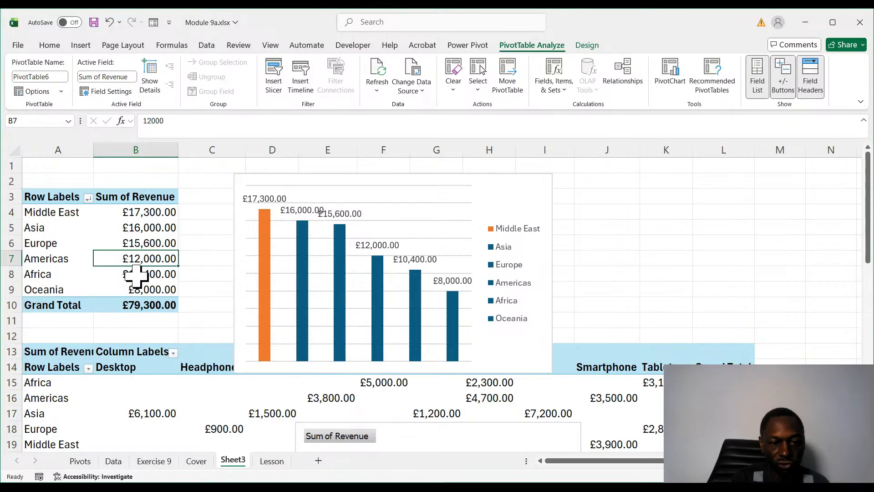
- On the Lesson sheet, change the revenue of transaction 2014 (Africa, Egypt) to 120500
{"action": "left_click", "coordinate": [271, 461]}
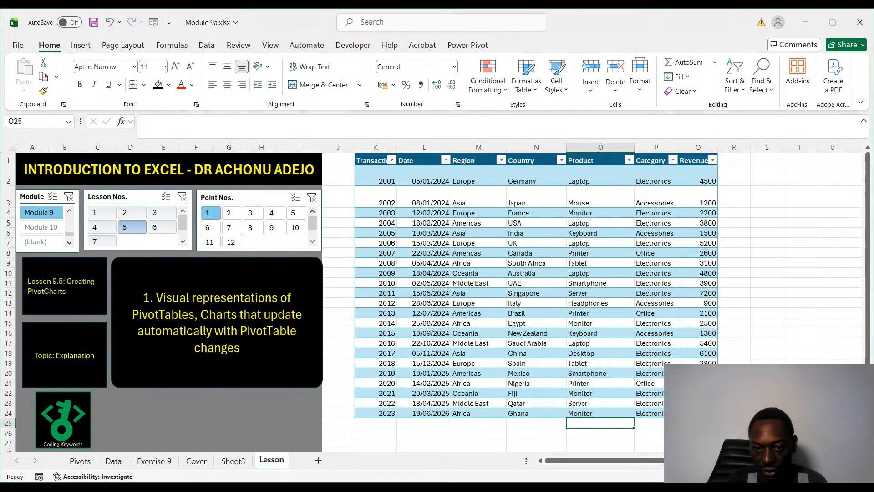
{"action": "left_click", "coordinate": [694, 320]}
{"action": "type", "text": "120"}
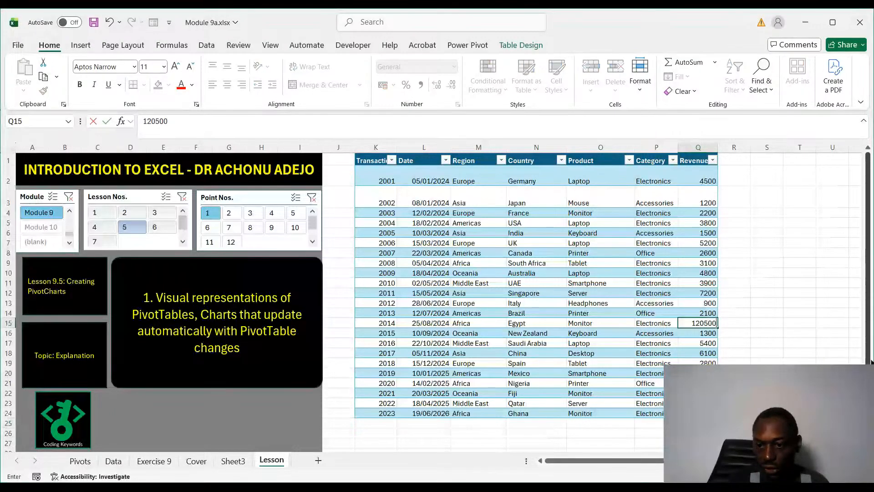
{"action": "left_click", "coordinate": [799, 394]}
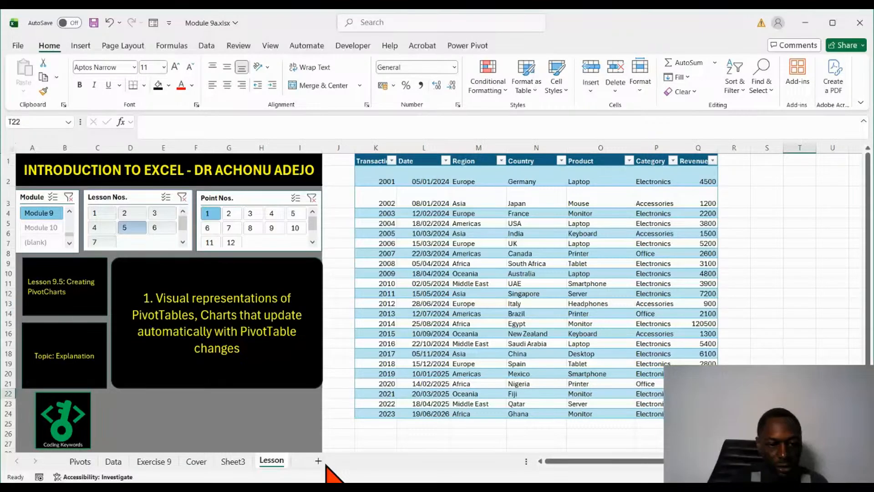
- Refresh the revenue-by-region PivotTable on Sheet3 to apply the changed revenue of transaction 2014
{"action": "left_click", "coordinate": [233, 461]}
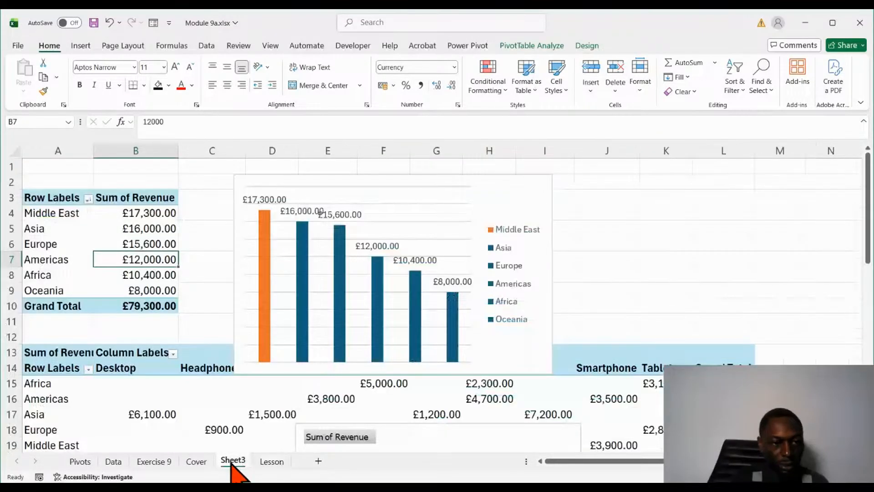
{"action": "left_click", "coordinate": [153, 276]}
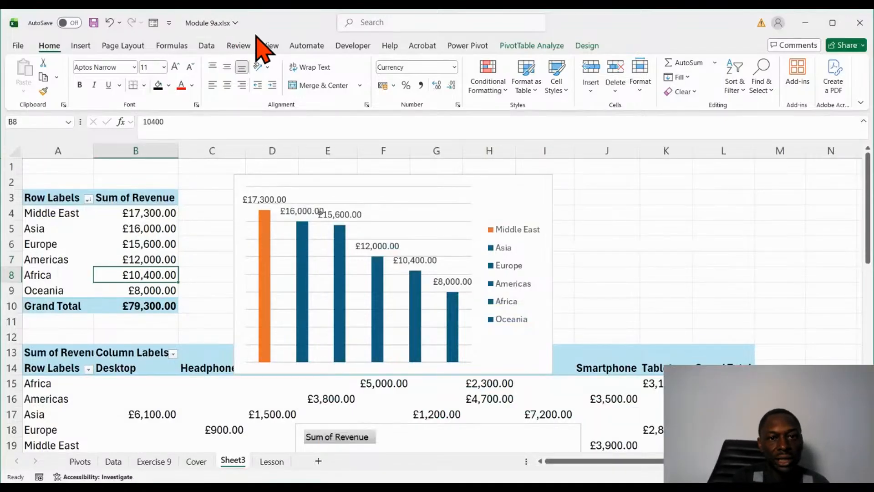
{"action": "left_click", "coordinate": [530, 46]}
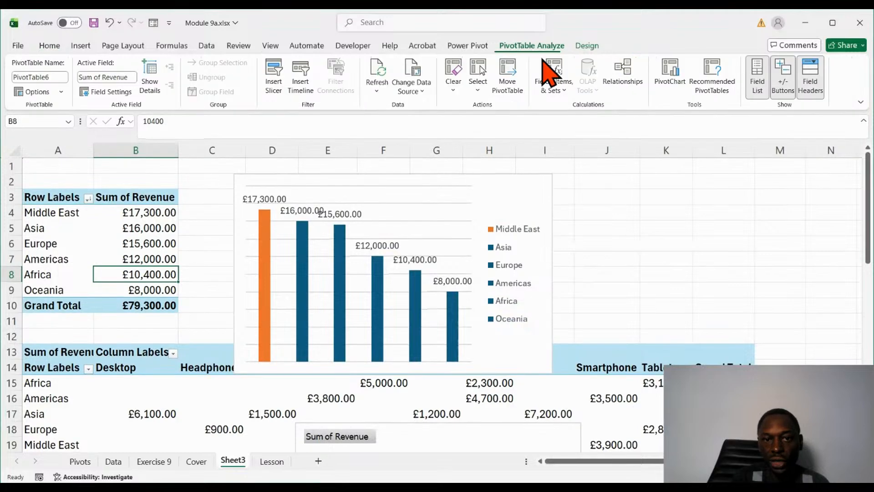
{"action": "left_click", "coordinate": [376, 74]}
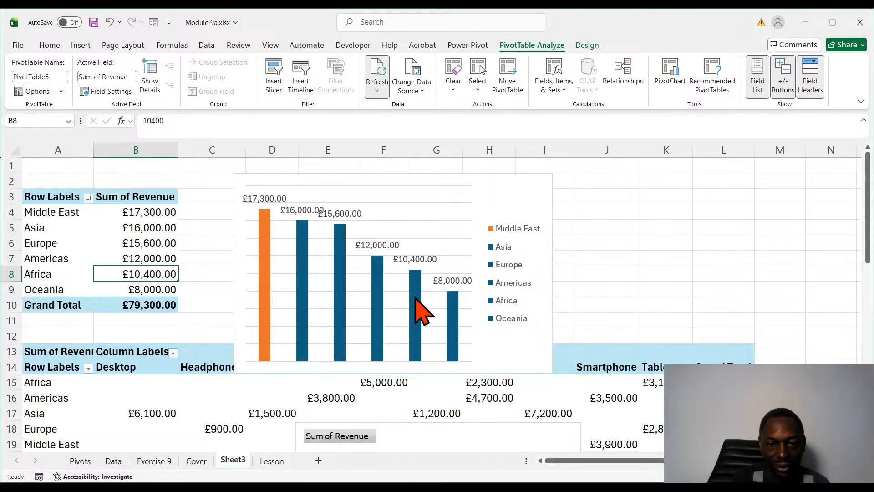
{"action": "left_click", "coordinate": [377, 75]}
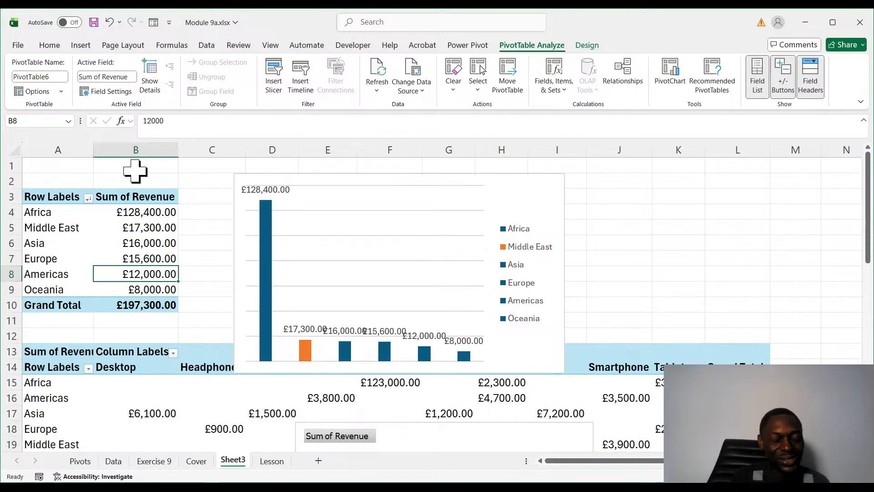
- Move the column PivotChart slightly closer to the revenue-by-region PivotTable, starting at about column C, row 2
{"action": "left_click", "coordinate": [145, 257]}
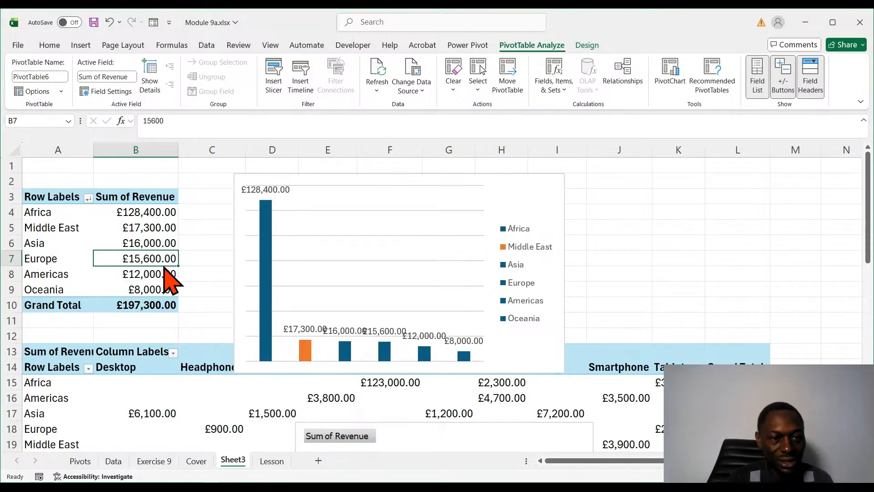
{"action": "left_click", "coordinate": [415, 175]}
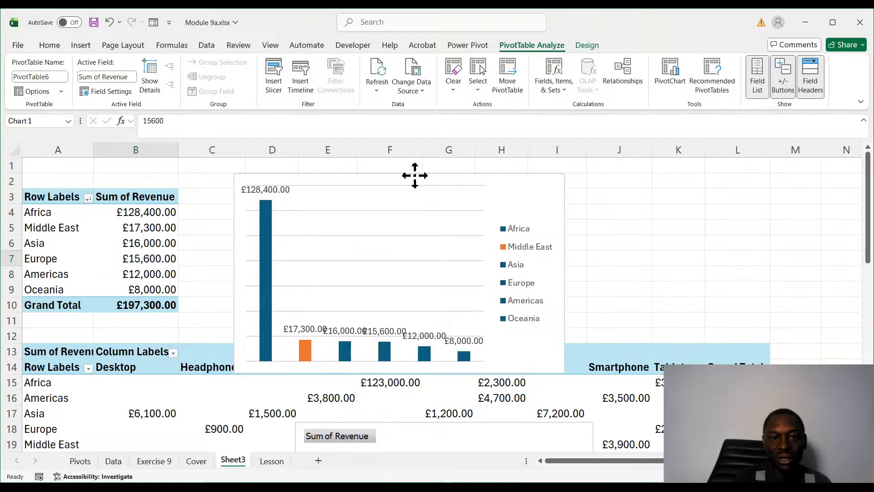
{"action": "left_click_drag", "start_coordinate": [414, 175], "coordinate": [388, 171]}
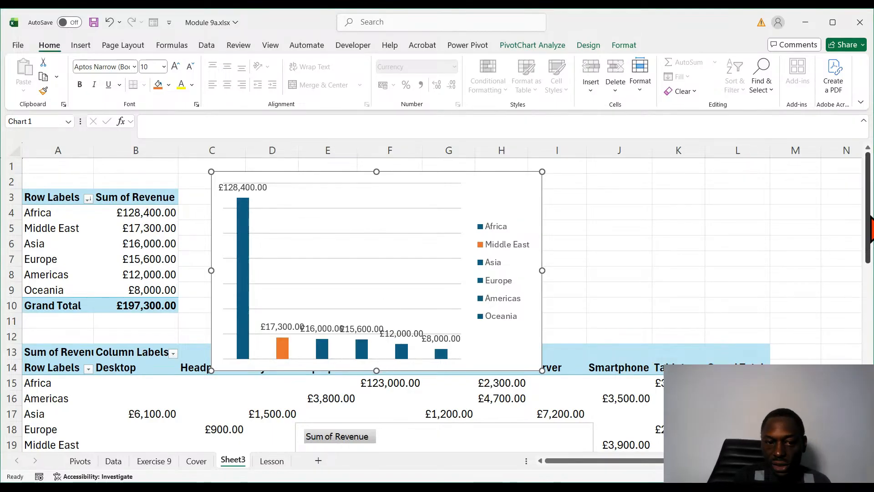
- Add the Category field as a report filter for the column PivotChart, then undo and redo the addition
{"action": "mouse_move", "coordinate": [870, 227]}
{"action": "left_mouse_down"}
{"action": "mouse_move", "coordinate": [870, 360]}
{"action": "mouse_move", "coordinate": [870, 228]}
{"action": "left_mouse_up"}
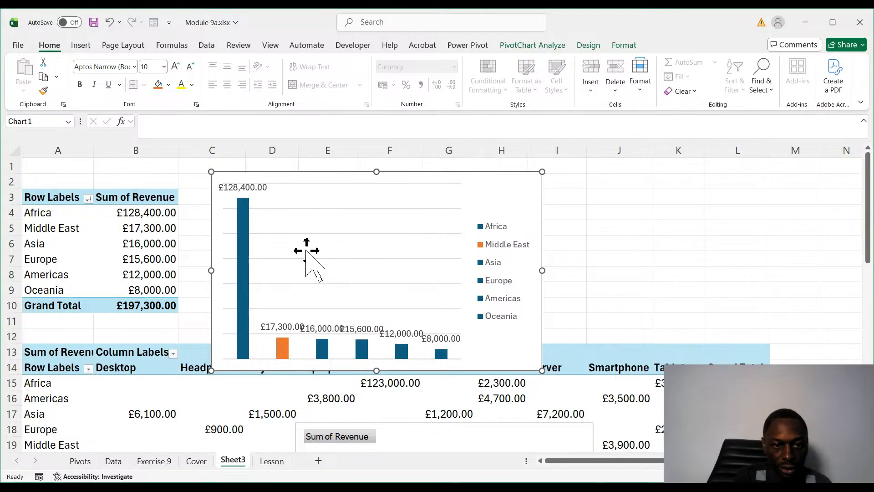
{"action": "left_click_drag", "start_coordinate": [306, 250], "coordinate": [368, 354]}
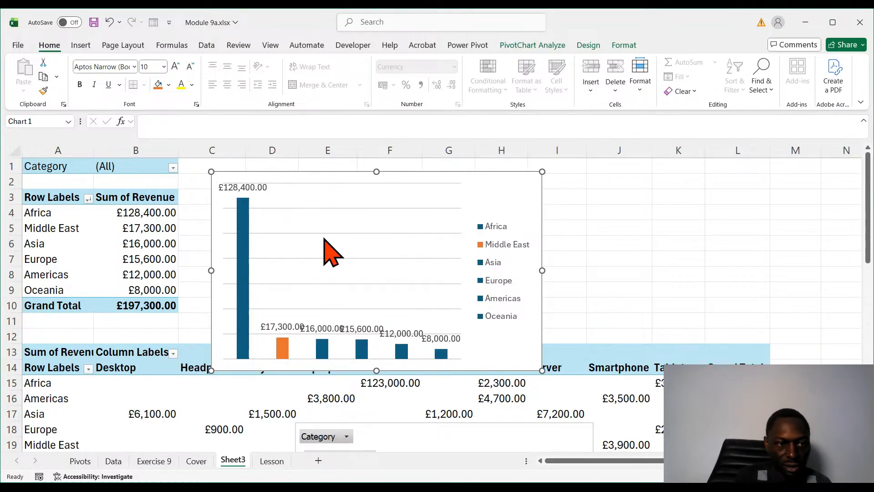
{"action": "key", "text": "ctrl+z"}
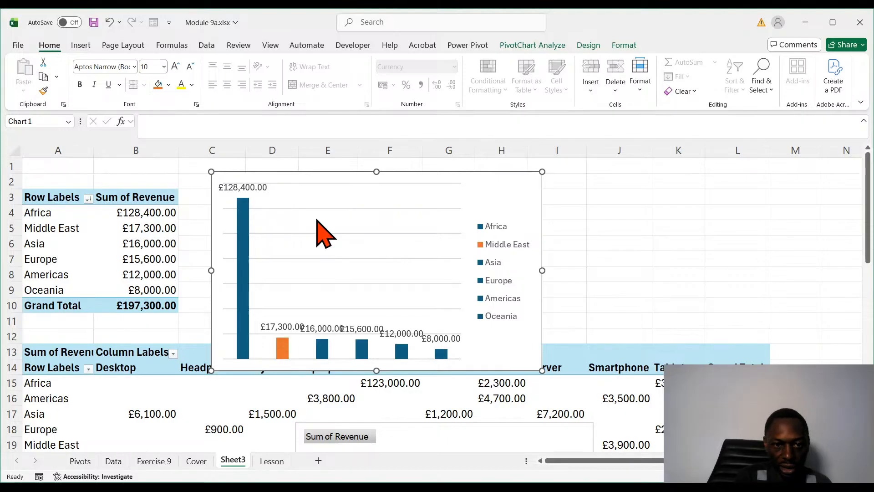
{"action": "key", "text": "ctrl+y"}
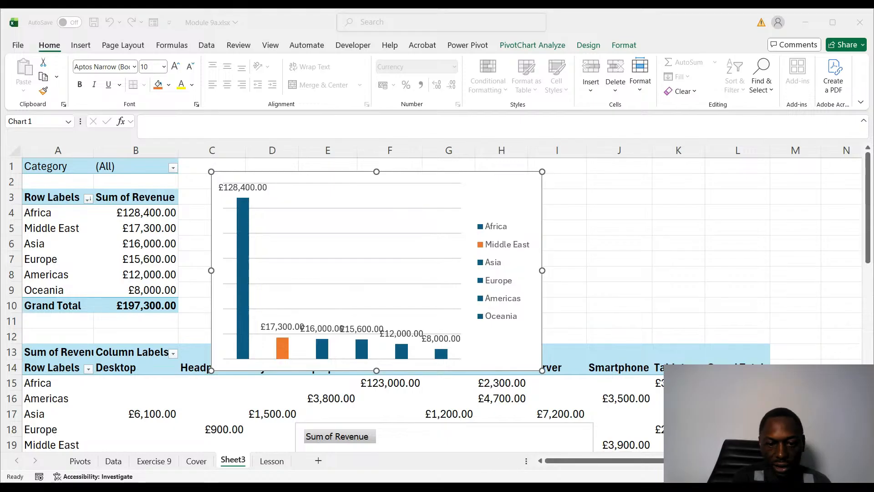
- Return to the workbook and look over the sales table on the Lesson sheet
{"action": "key", "text": "alt+Tab"}
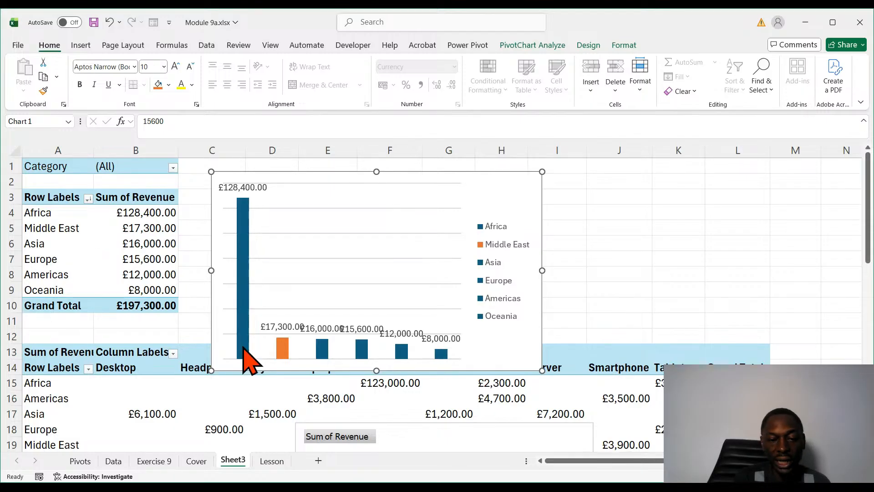
{"action": "left_click", "coordinate": [270, 460]}
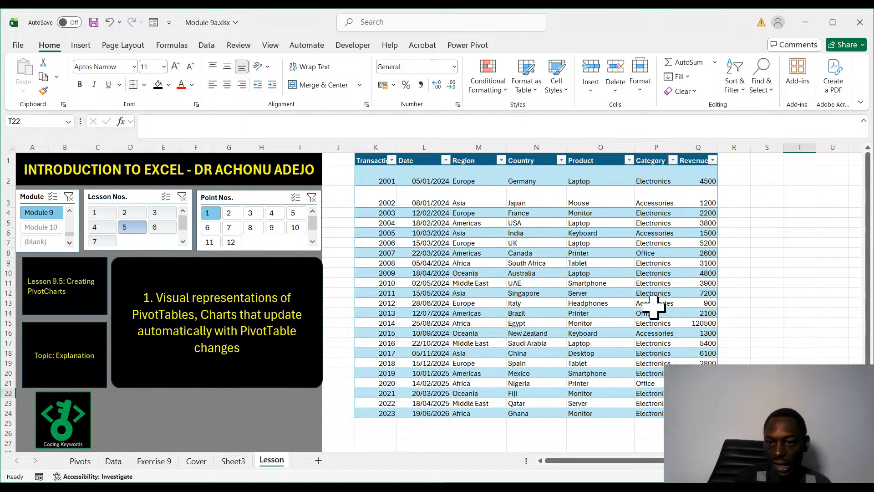
- Filter the revenue-by-region PivotTable on Sheet3 to the Accessories category
{"action": "left_click", "coordinate": [235, 461]}
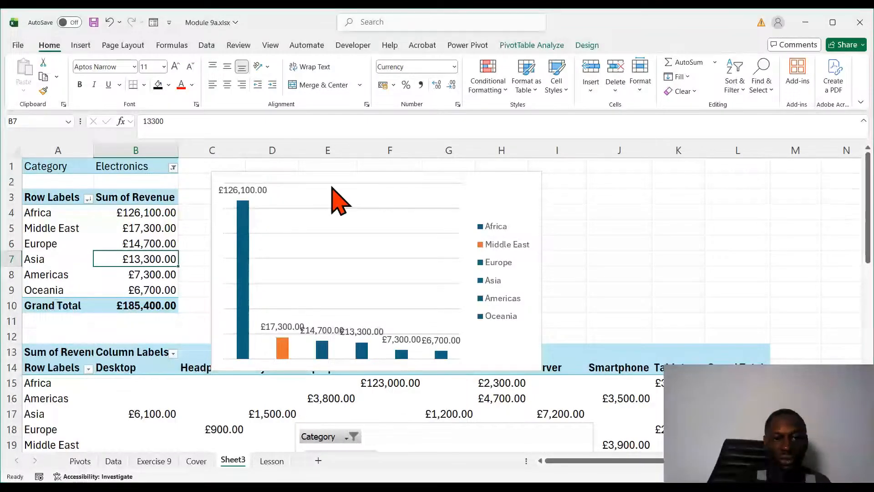
{"action": "left_click", "coordinate": [299, 182]}
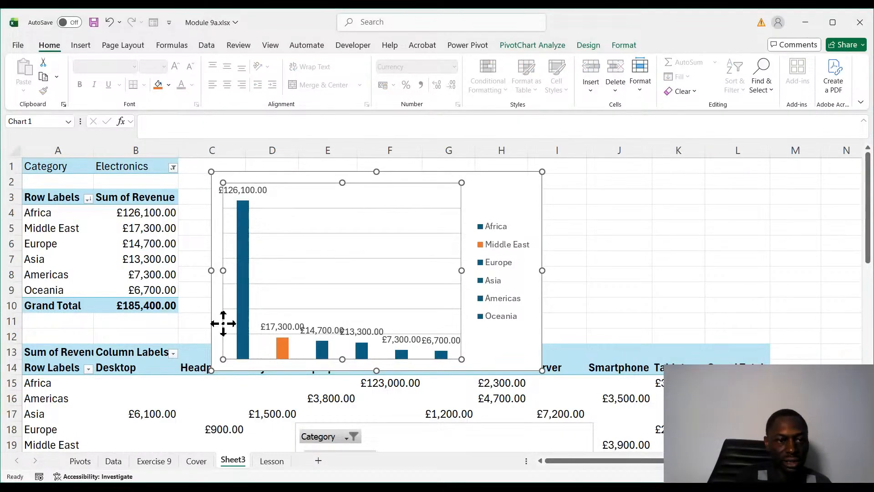
{"action": "left_click", "coordinate": [175, 170]}
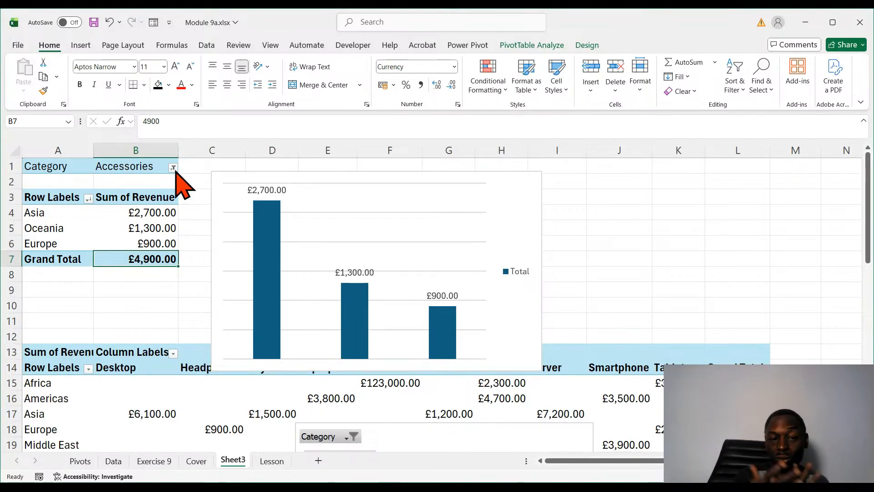
- Check the sales table on the Lesson sheet, and filter the revenue-by-region PivotTable on Sheet3 to both Accessories and Electronics
{"action": "left_click", "coordinate": [428, 480]}
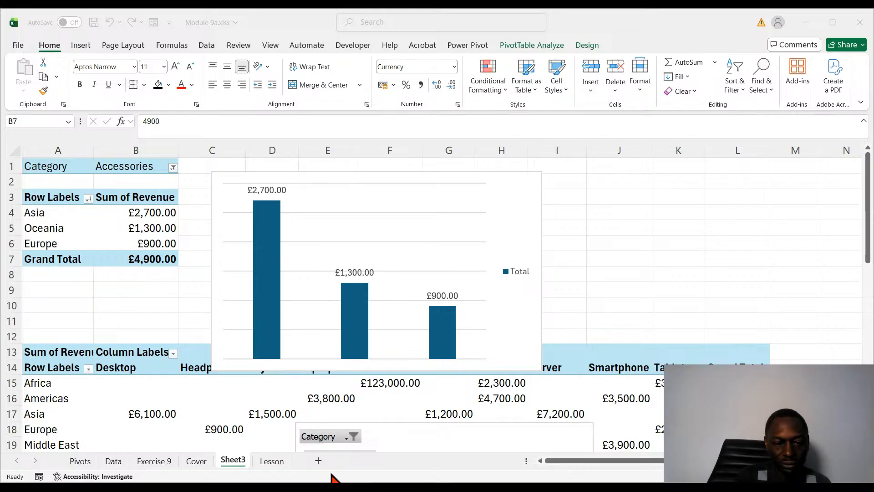
{"action": "left_click", "coordinate": [273, 465]}
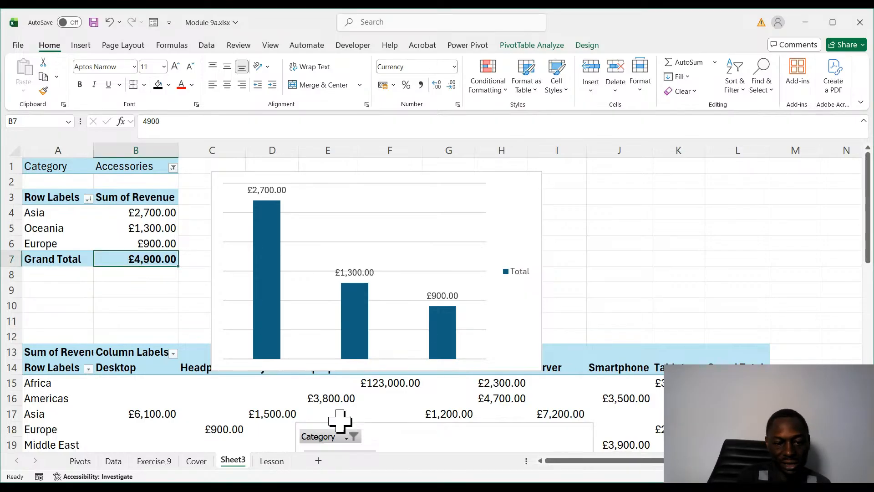
{"action": "left_click", "coordinate": [280, 461]}
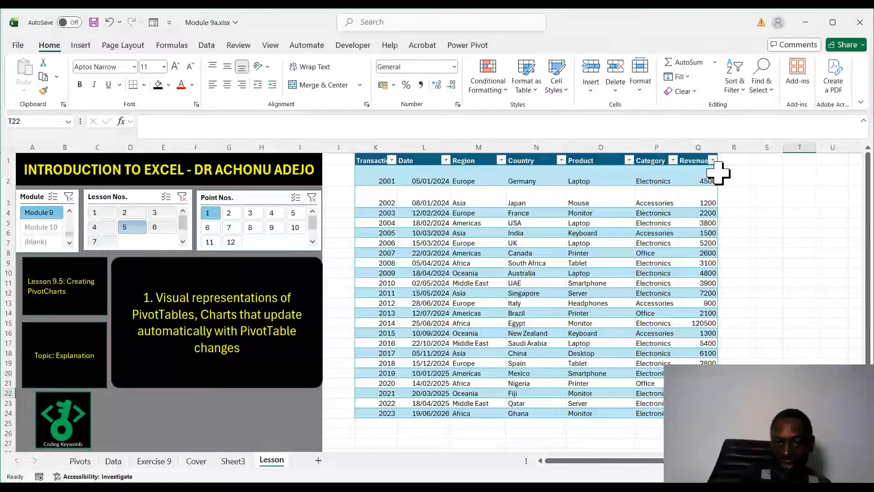
{"action": "left_click", "coordinate": [232, 460]}
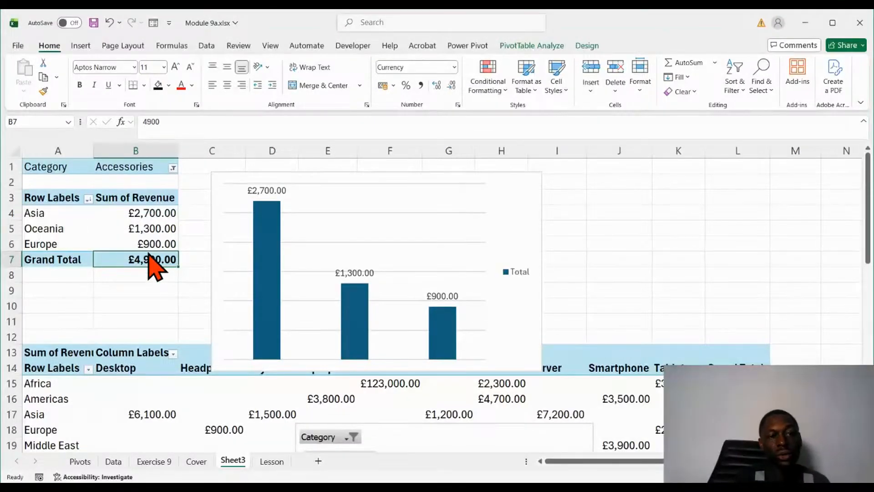
{"action": "left_click", "coordinate": [121, 325]}
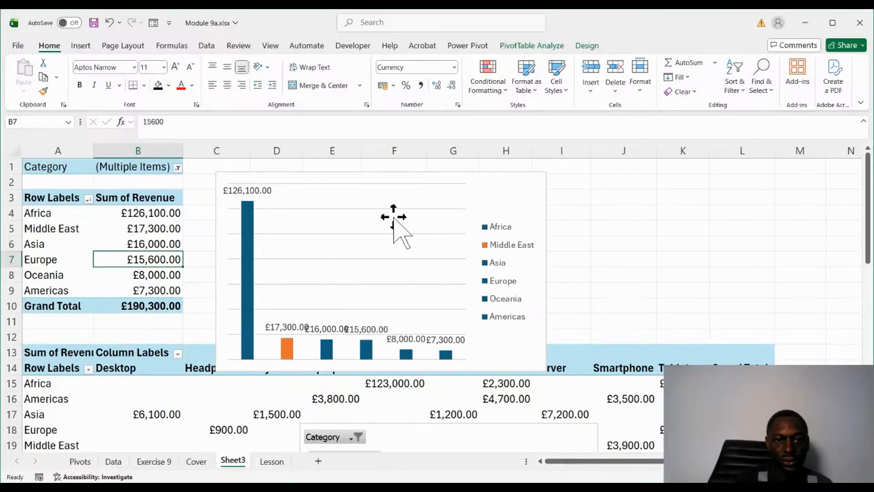
- Shrink the column PivotChart and move it over the revenue-by-region PivotTable, starting at about column A, row 1
{"action": "left_click", "coordinate": [380, 179]}
{"action": "mouse_move", "coordinate": [381, 179]}
{"action": "left_mouse_down"}
{"action": "mouse_move", "coordinate": [359, 214]}
{"action": "mouse_move", "coordinate": [368, 187]}
{"action": "left_mouse_up"}
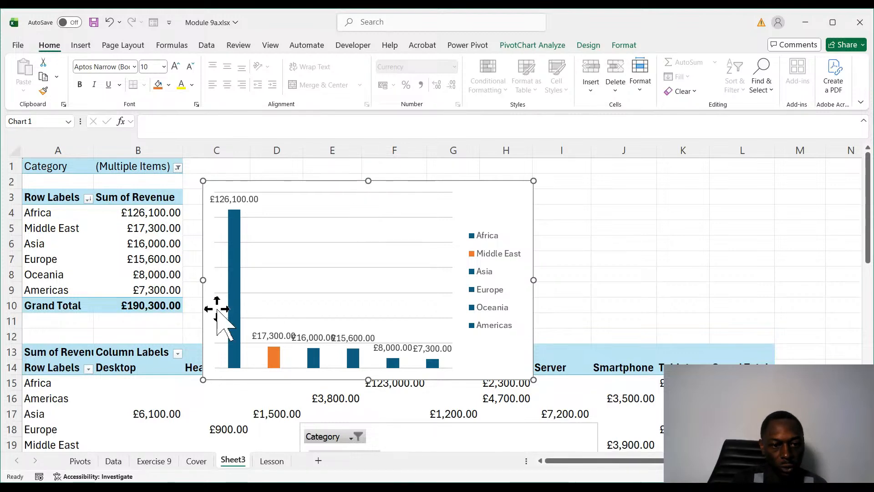
{"action": "scroll", "coordinate": [154, 321], "scroll_direction": "down", "scroll_amount": 9}
{"action": "scroll", "coordinate": [154, 321], "scroll_direction": "up", "scroll_amount": 5}
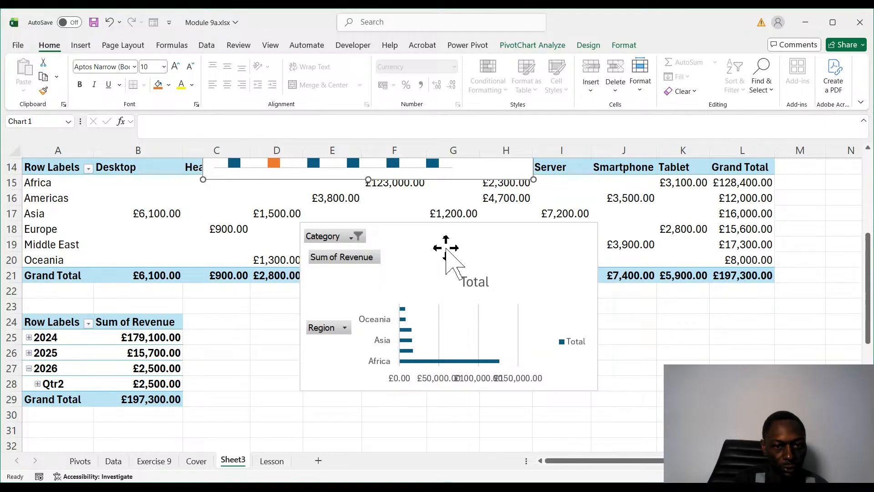
{"action": "left_click_drag", "start_coordinate": [458, 225], "coordinate": [386, 150]}
{"action": "scroll", "coordinate": [482, 351], "scroll_direction": "up", "scroll_amount": 4}
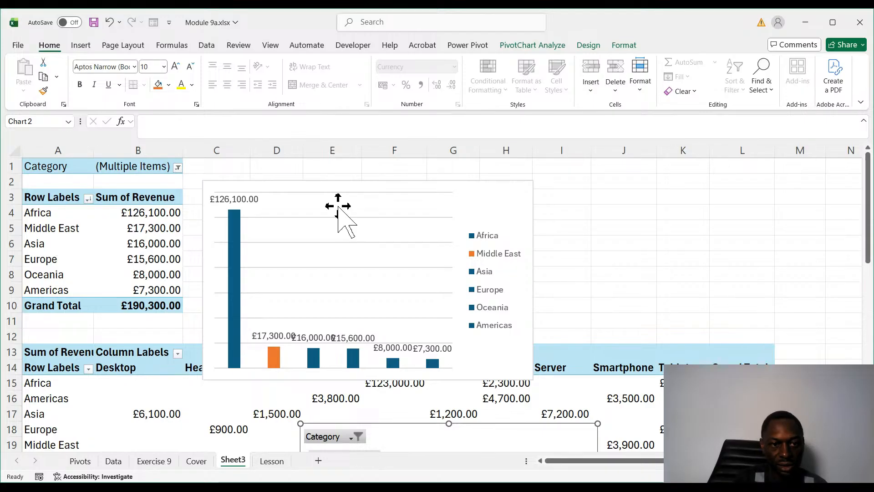
{"action": "left_click", "coordinate": [223, 187]}
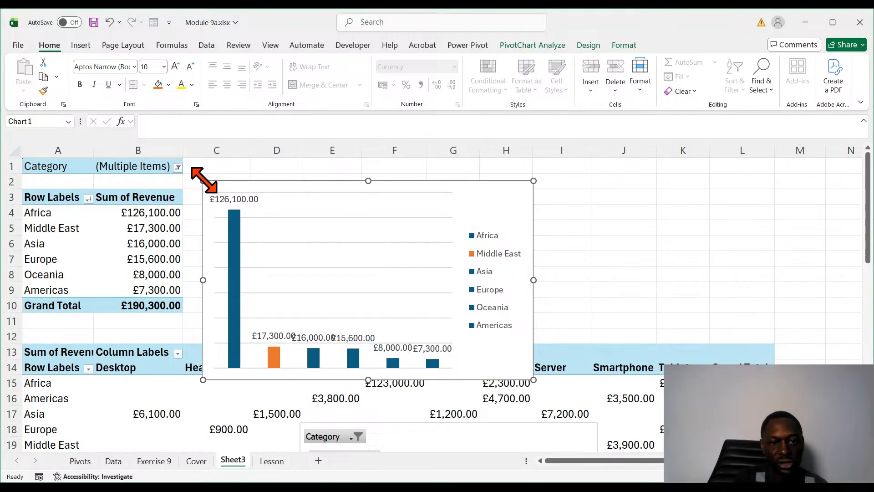
{"action": "left_click_drag", "start_coordinate": [203, 180], "coordinate": [278, 210]}
{"action": "left_click_drag", "start_coordinate": [373, 212], "coordinate": [154, 162]}
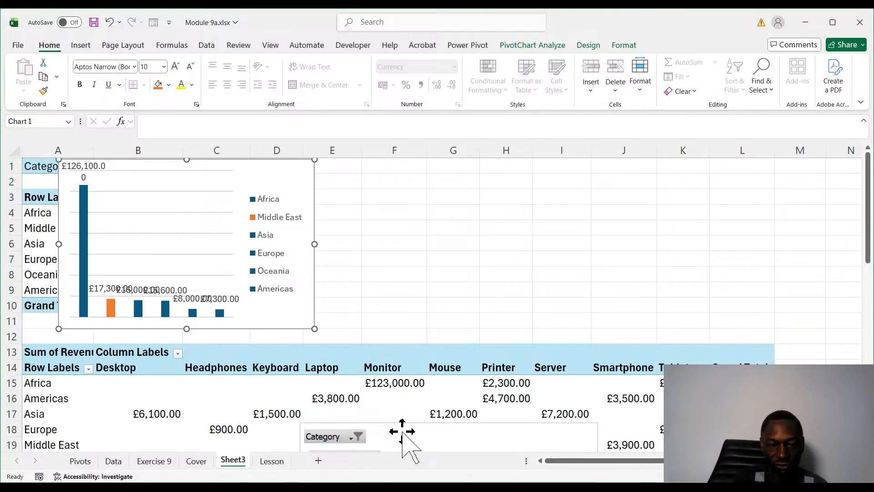
- Move the bar PivotChart with the Category filter up over the region-by-product PivotTable, starting at about column C, row 9
{"action": "scroll", "coordinate": [430, 394], "scroll_direction": "down", "scroll_amount": 5}
{"action": "scroll", "coordinate": [432, 405], "scroll_direction": "up", "scroll_amount": 2}
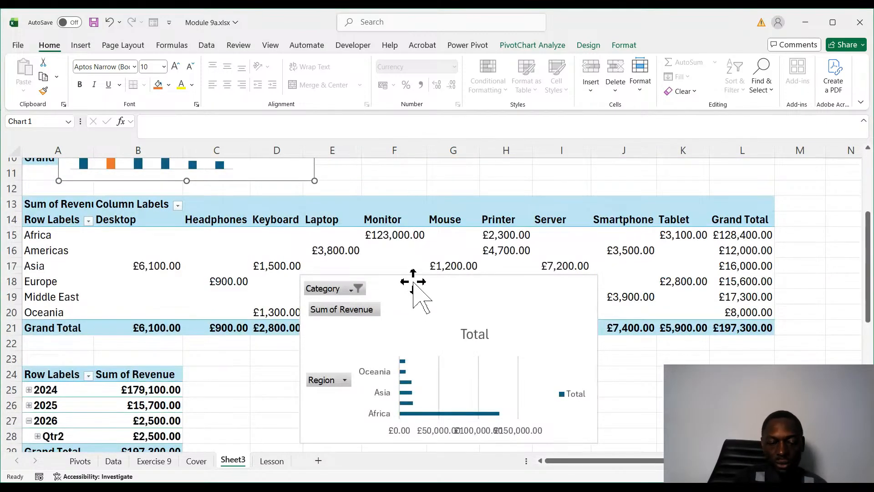
{"action": "left_click_drag", "start_coordinate": [412, 280], "coordinate": [382, 137]}
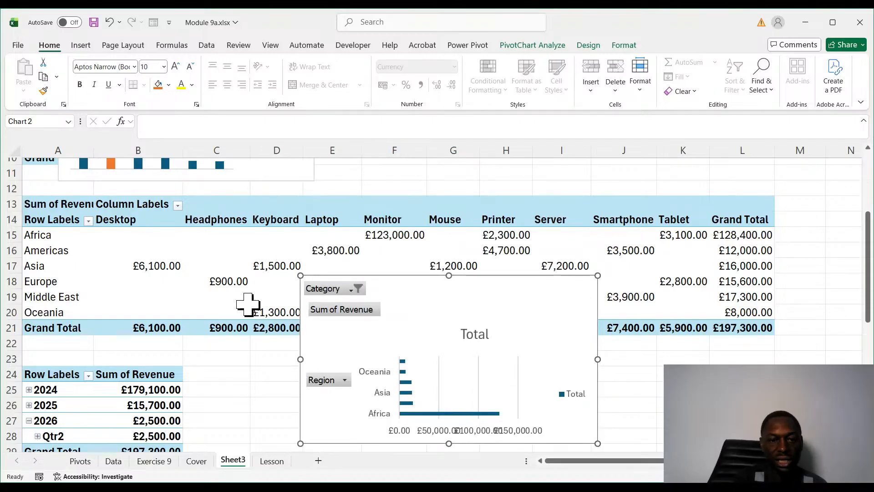
{"action": "left_click_drag", "start_coordinate": [445, 273], "coordinate": [338, 160]}
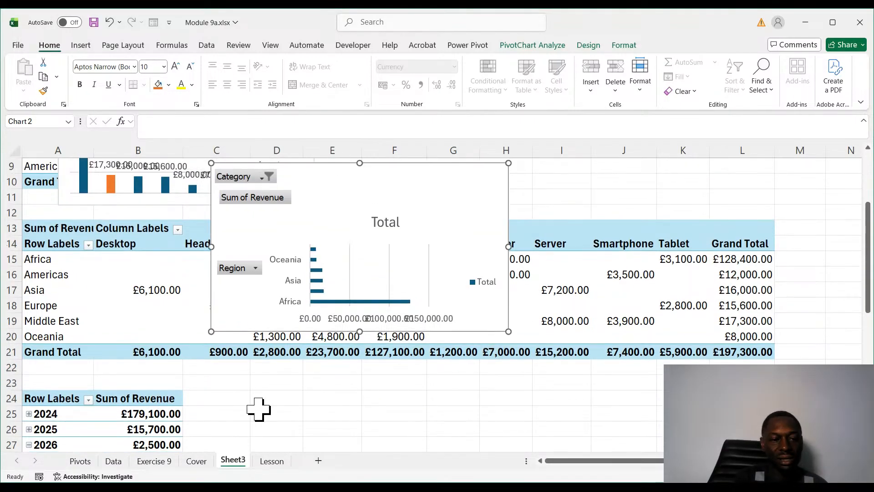
- Drill into 2024 and its Qtr1 in the revenue-by-date PivotTable, leaving the 2024 and 2026 groups collapsed
{"action": "scroll", "coordinate": [259, 409], "scroll_direction": "down", "scroll_amount": 4}
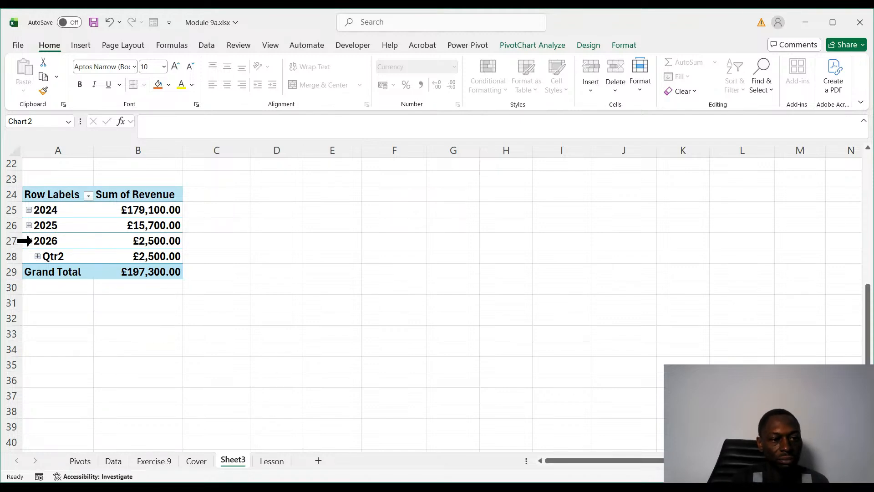
{"action": "left_click", "coordinate": [28, 241]}
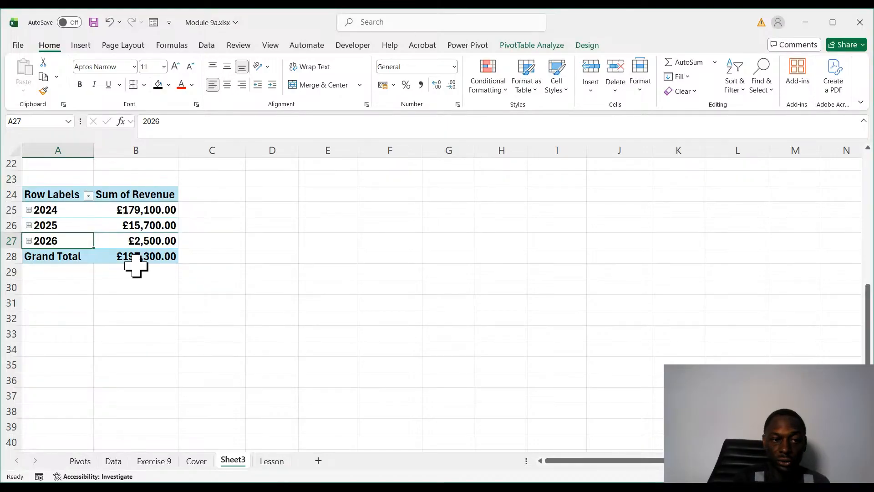
{"action": "left_click", "coordinate": [29, 210]}
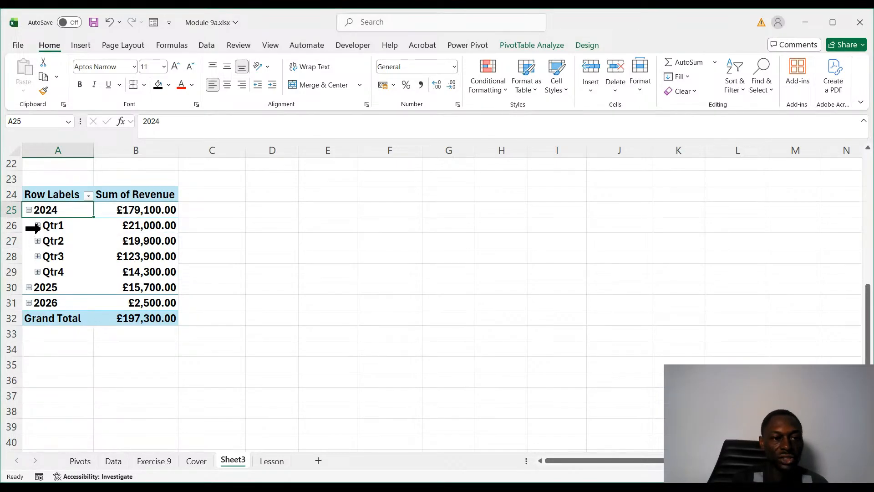
{"action": "left_click", "coordinate": [37, 226]}
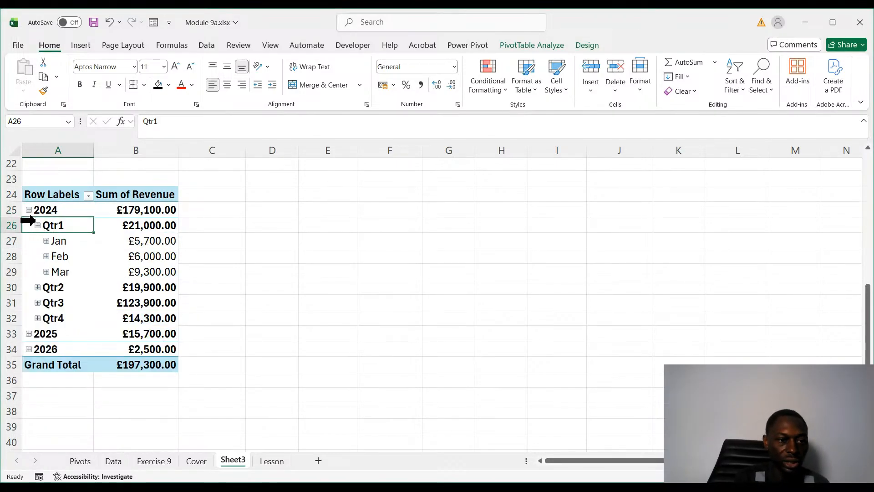
{"action": "left_click", "coordinate": [28, 211]}
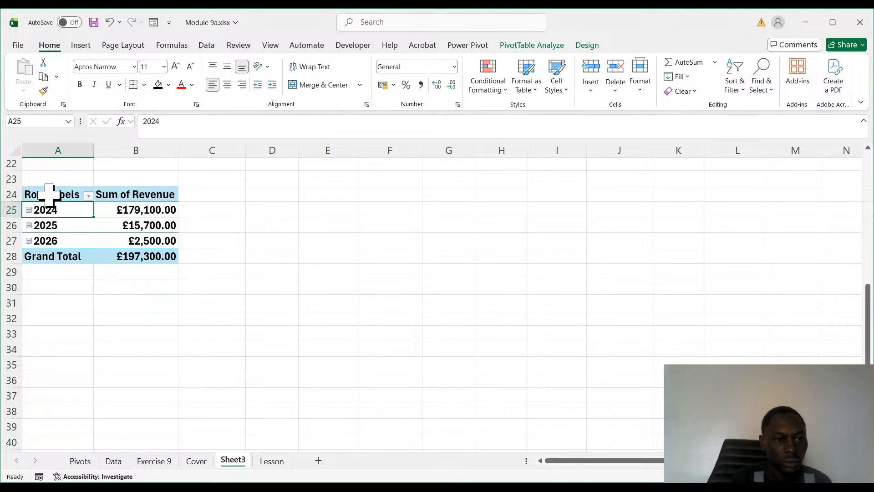
- Insert a column PivotChart based on the whole revenue-by-date PivotTable
{"action": "left_click_drag", "start_coordinate": [54, 195], "coordinate": [151, 257]}
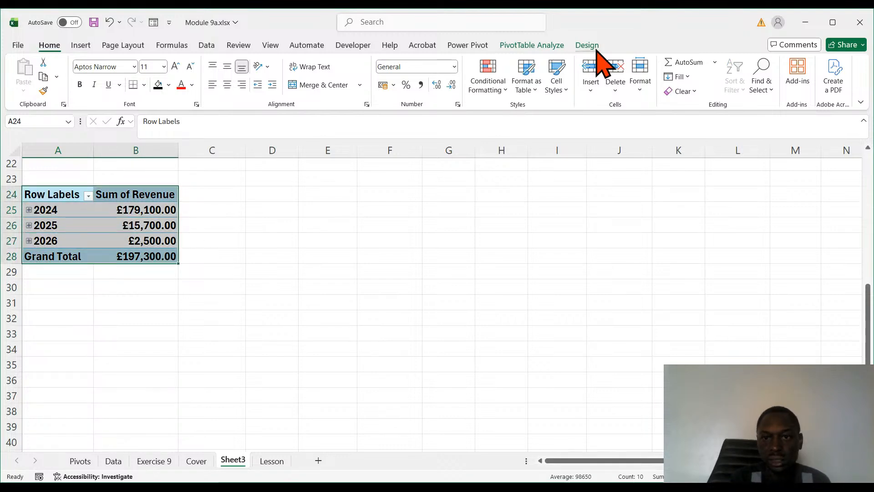
{"action": "left_click", "coordinate": [546, 46]}
{"action": "left_click", "coordinate": [672, 76]}
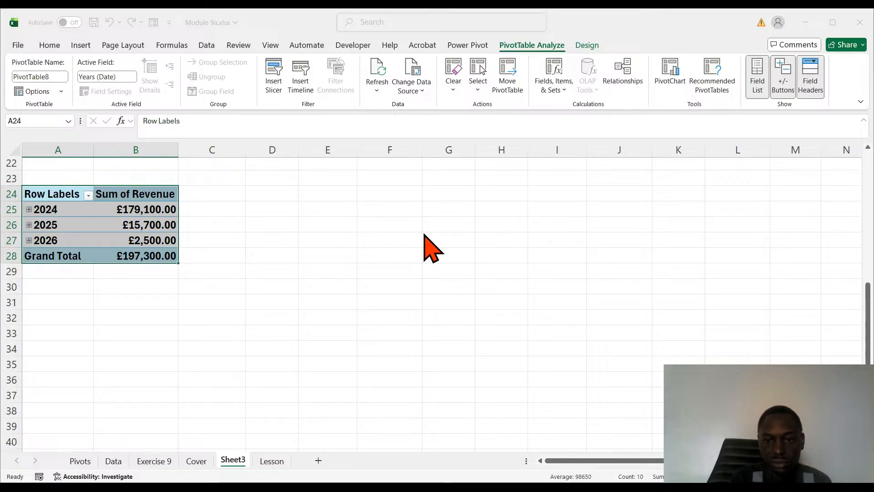
{"action": "left_click", "coordinate": [547, 404]}
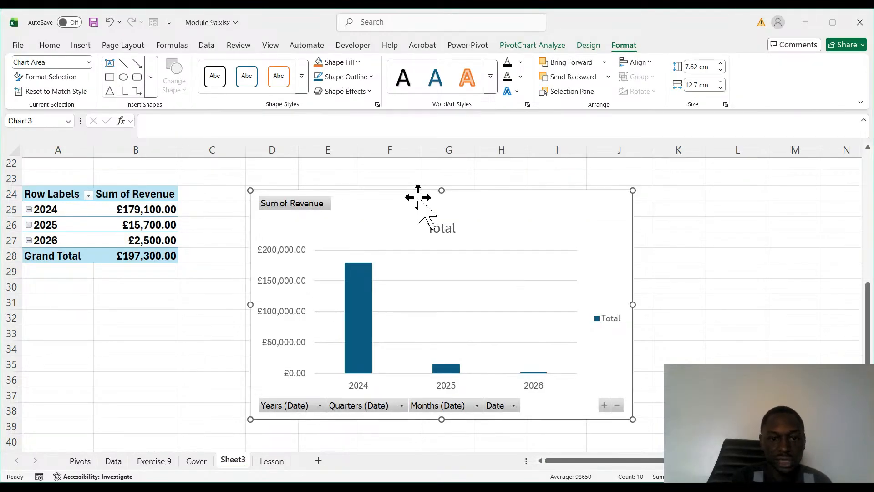
- Resize the yearly revenue PivotChart to about 7.03 by 11.22 cm and place it beside its PivotTable, starting around column C, row 23
{"action": "left_click_drag", "start_coordinate": [419, 196], "coordinate": [366, 185]}
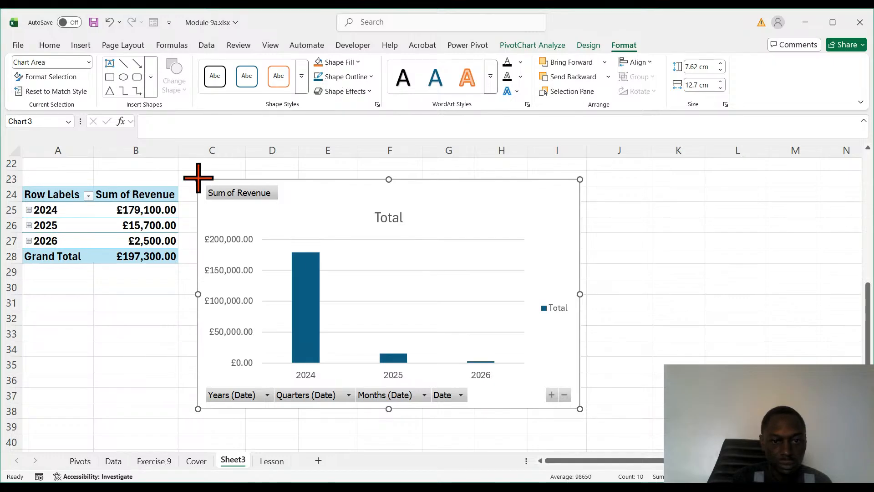
{"action": "left_click_drag", "start_coordinate": [198, 179], "coordinate": [242, 197]}
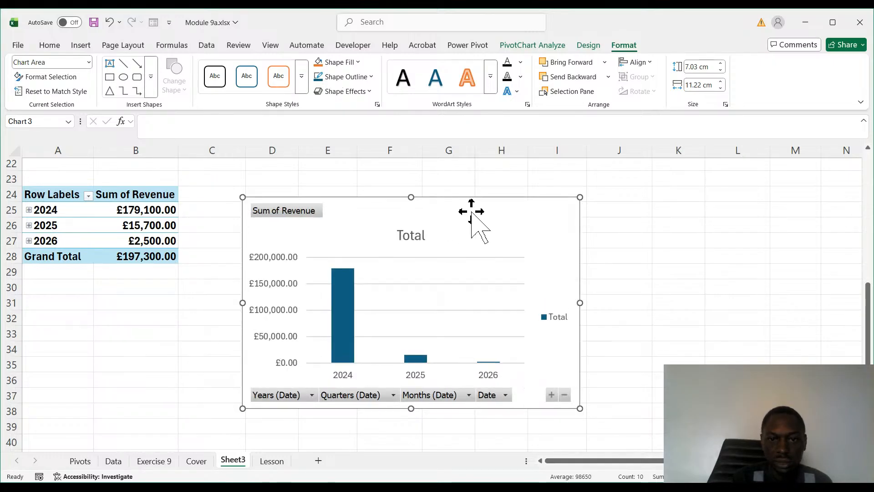
{"action": "left_click_drag", "start_coordinate": [463, 206], "coordinate": [421, 188]}
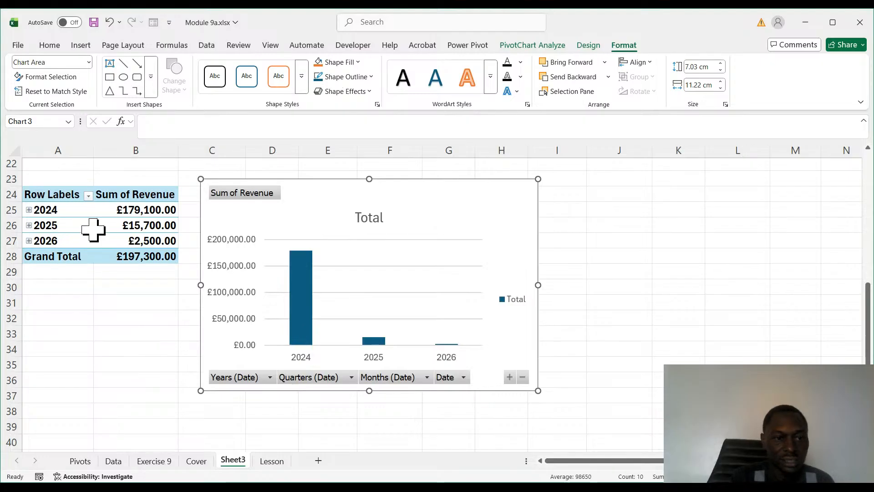
- Insert Region and Product slicers for the revenue-by-date PivotTable, placing Region below the PivotTable and Product beside its chart
{"action": "left_click", "coordinate": [121, 230]}
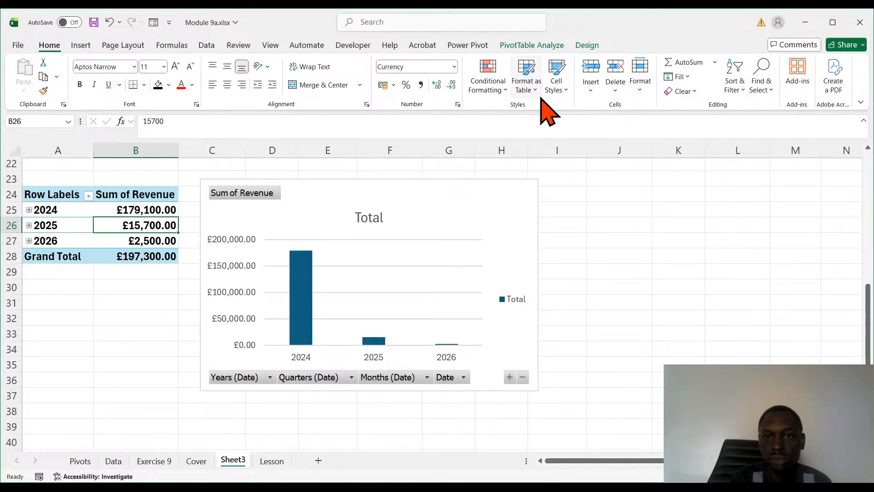
{"action": "left_click", "coordinate": [531, 45]}
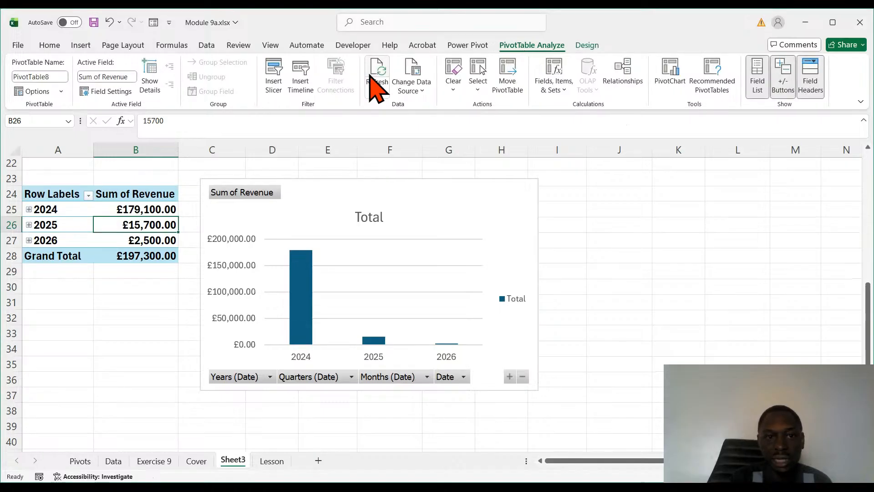
{"action": "left_click", "coordinate": [298, 73]}
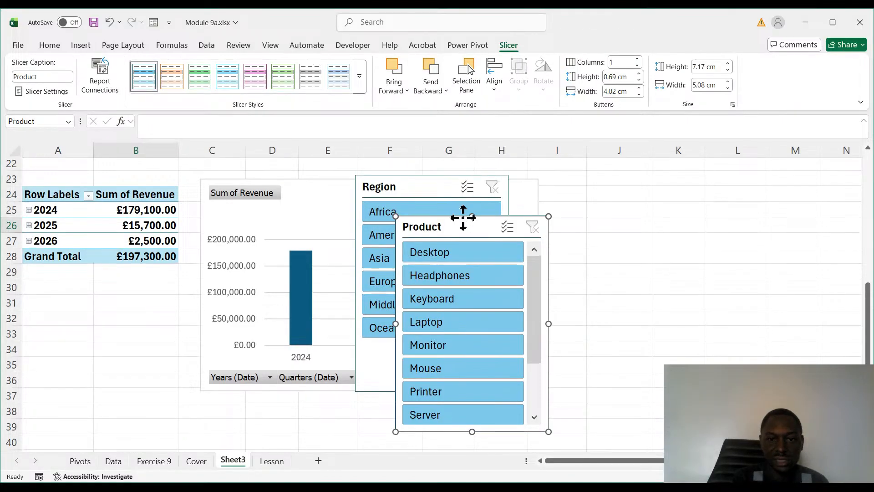
{"action": "left_click_drag", "start_coordinate": [462, 219], "coordinate": [594, 251]}
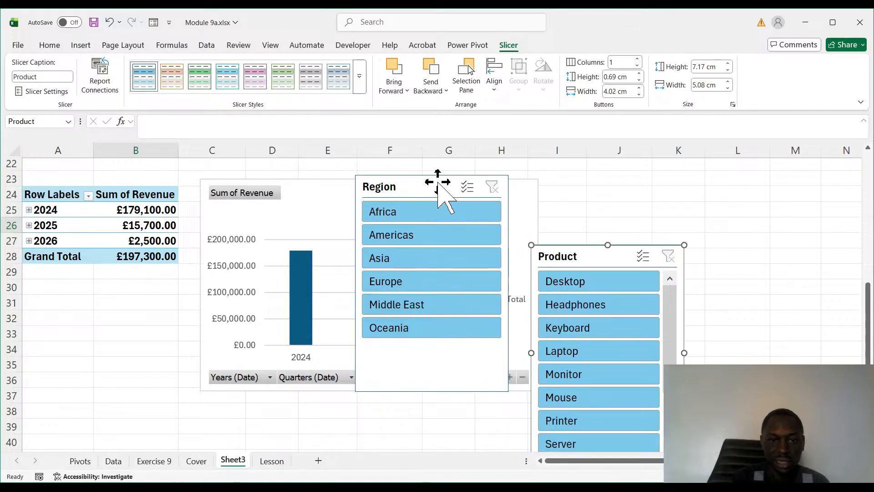
{"action": "left_click_drag", "start_coordinate": [437, 181], "coordinate": [108, 286]}
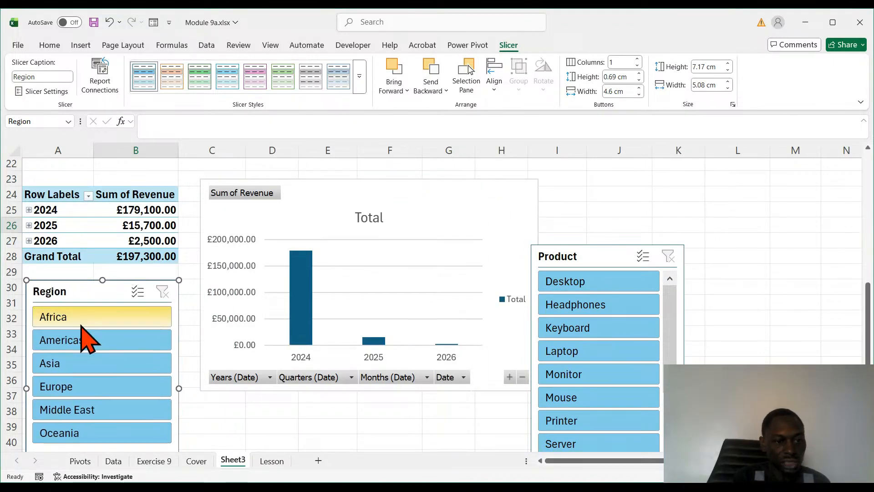
- Filter the revenue-by-date PivotTable and its chart with the Region slicer by Africa, Americas and finally Asia
{"action": "left_click", "coordinate": [82, 320]}
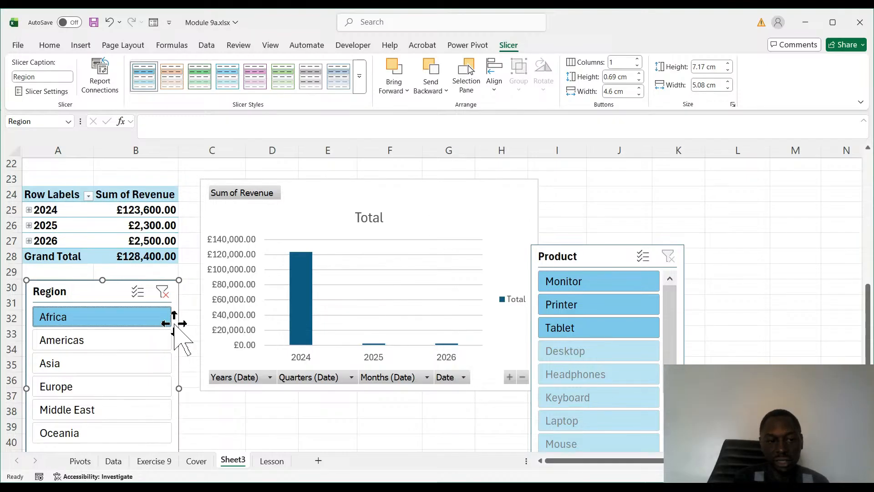
{"action": "left_click", "coordinate": [85, 343]}
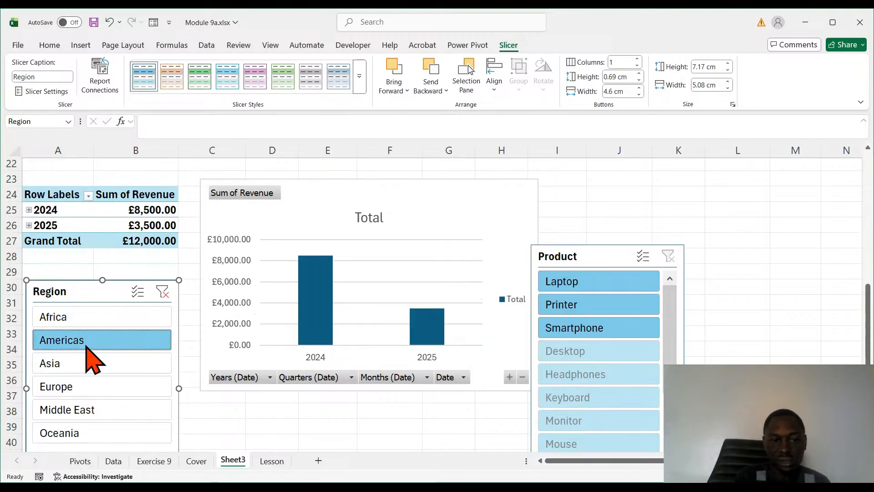
{"action": "left_click", "coordinate": [90, 369]}
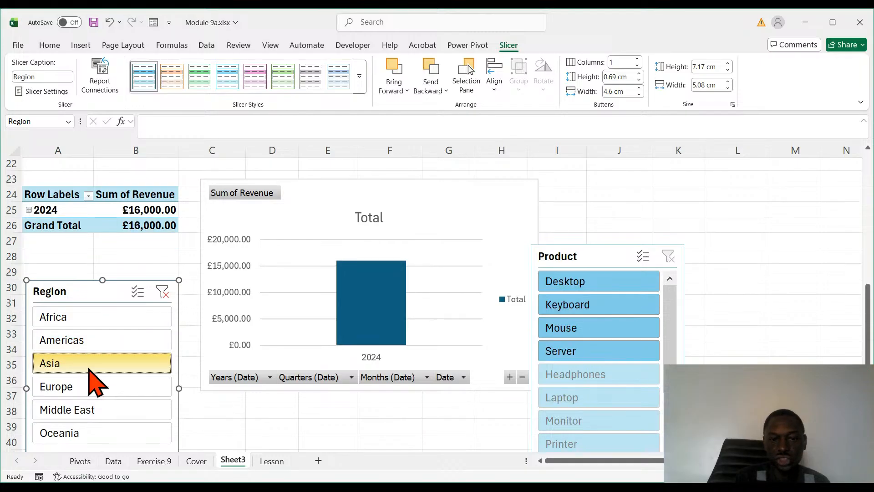
- Filter the revenue-by-date PivotTable by Europe with the Region slicer, and set the Product slicer to hide items with no data
{"action": "left_click", "coordinate": [85, 392]}
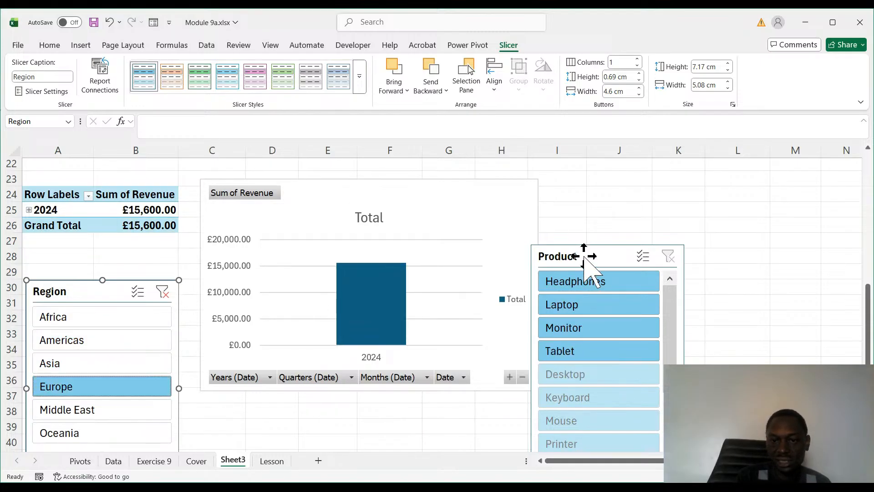
{"action": "left_click_drag", "start_coordinate": [576, 261], "coordinate": [263, 313]}
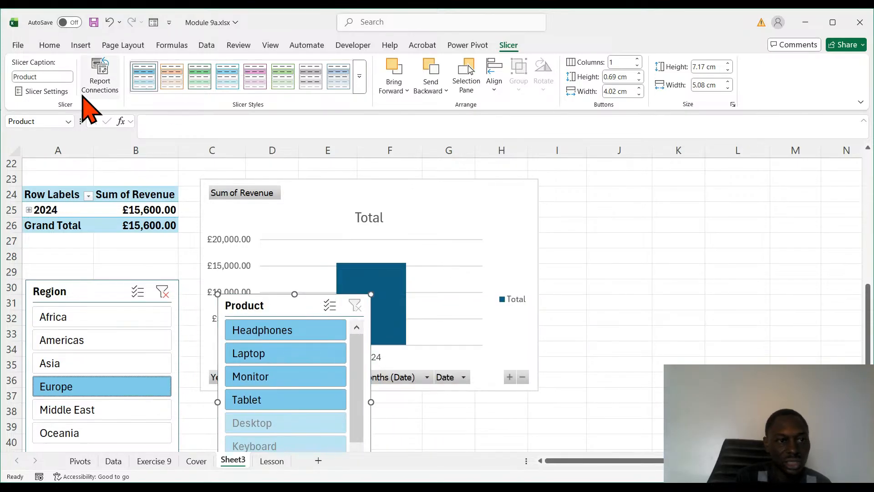
{"action": "left_click", "coordinate": [49, 93]}
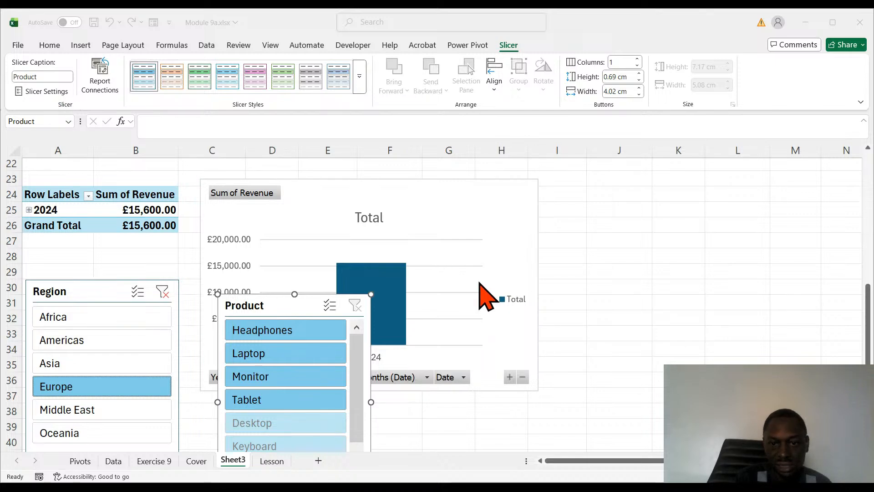
{"action": "left_click", "coordinate": [553, 319]}
- Place the Product slicer beside the Region slicer from about column C, row 33, and shrink and move the yearly PivotChart to about columns E to H, from row 22
{"action": "left_click_drag", "start_coordinate": [276, 304], "coordinate": [244, 340]}
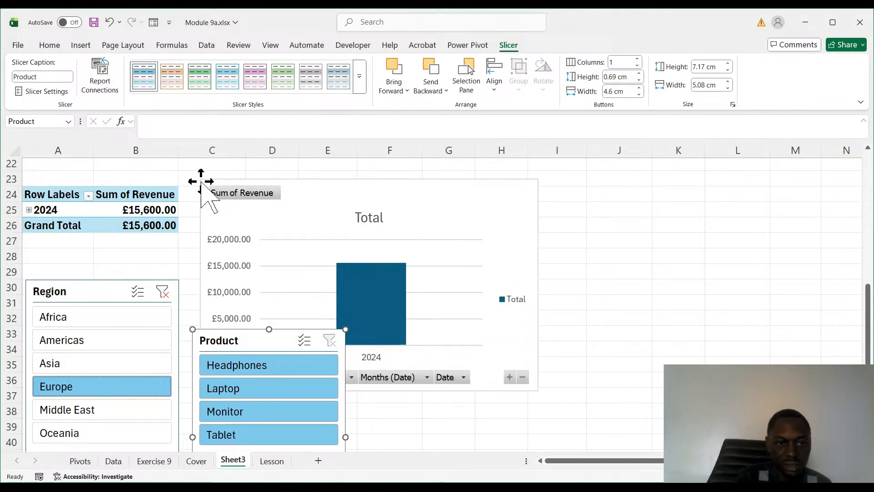
{"action": "left_click_drag", "start_coordinate": [200, 180], "coordinate": [259, 208]}
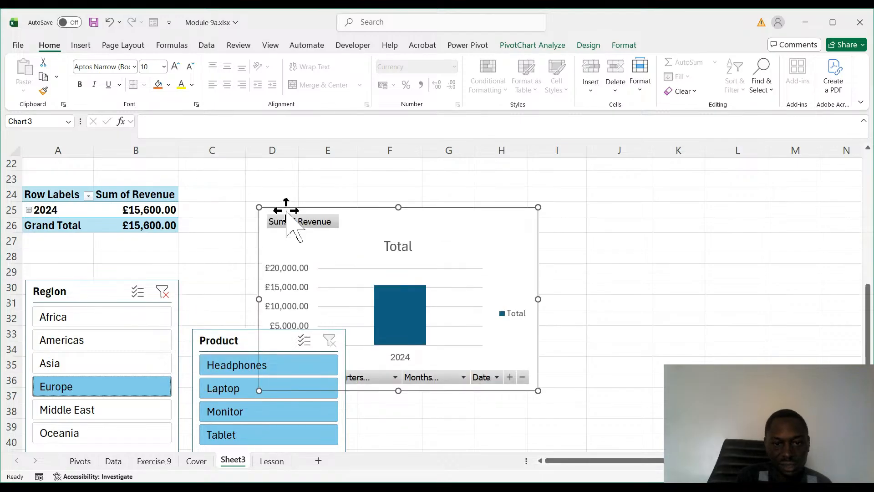
{"action": "left_click_drag", "start_coordinate": [405, 213], "coordinate": [432, 164]}
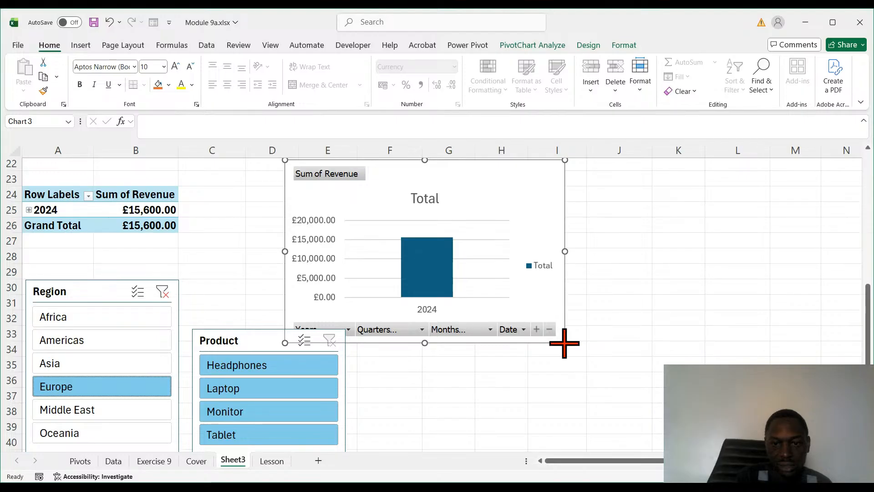
{"action": "left_click_drag", "start_coordinate": [564, 343], "coordinate": [536, 332]}
{"action": "left_click", "coordinate": [436, 433]}
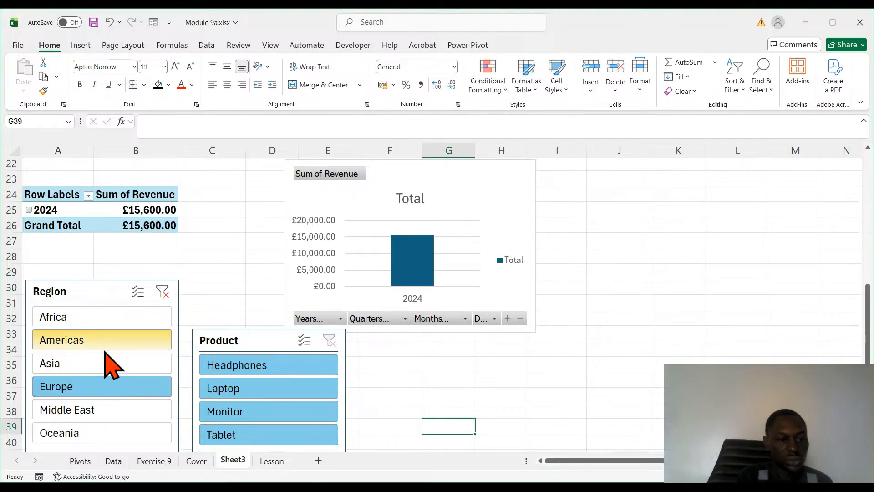
- Filter the revenue-by-date PivotTable and chart with the Region slicer by Americas, Middle East, Oceania and finally Africa
{"action": "left_click", "coordinate": [93, 351]}
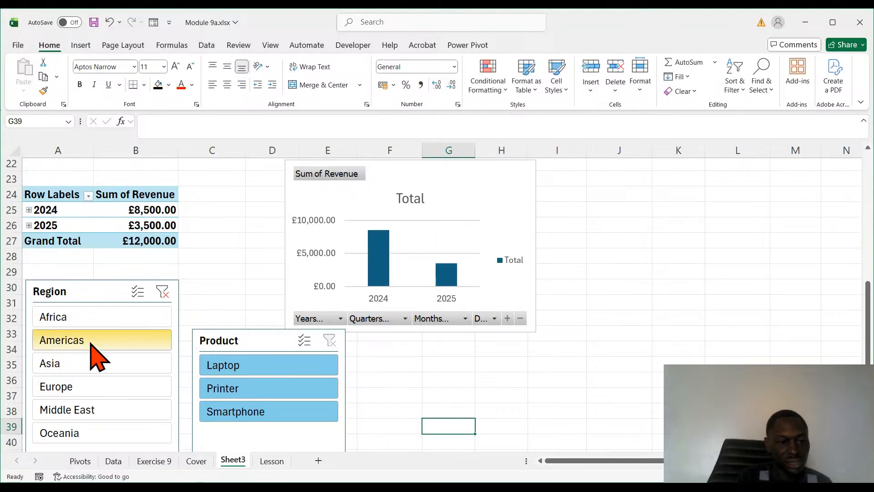
{"action": "left_click", "coordinate": [73, 414]}
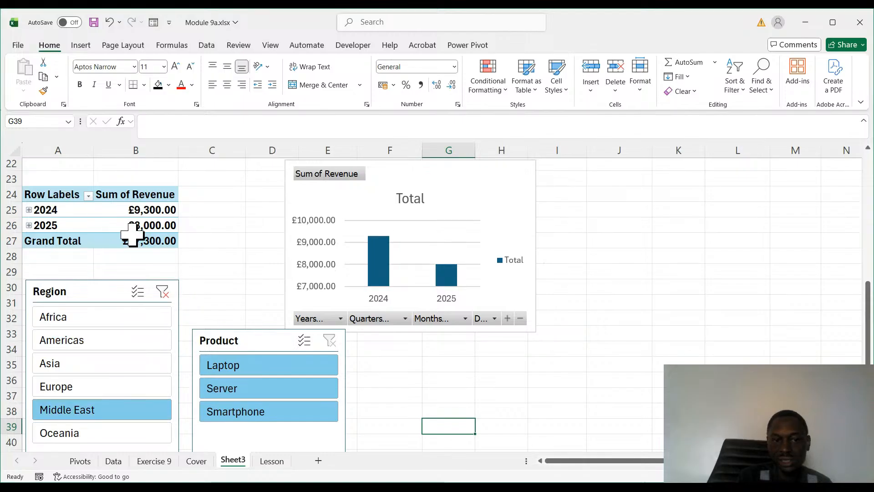
{"action": "left_click", "coordinate": [93, 436]}
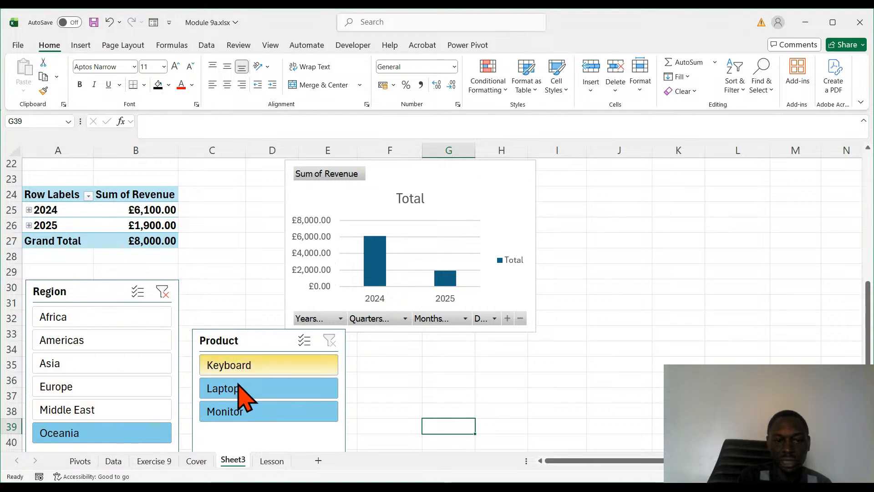
{"action": "left_click", "coordinate": [114, 321]}
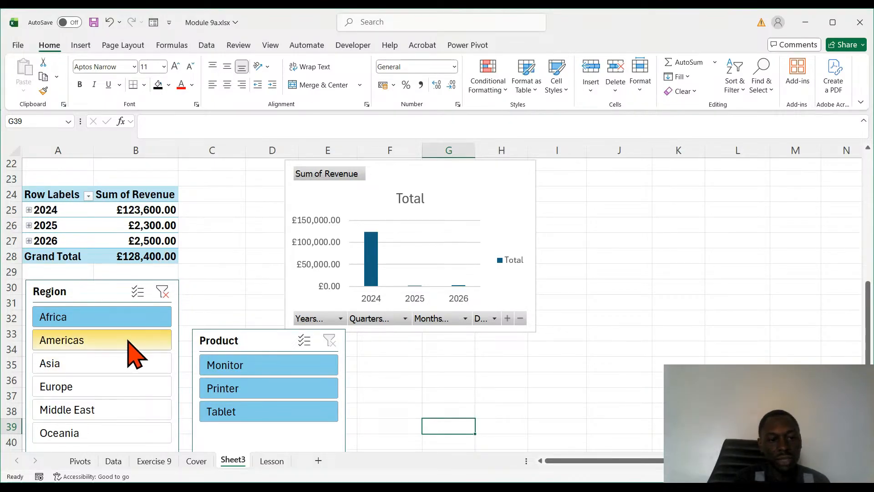
- Turn on multi-select in the Region slicer to combine Africa with Europe, and move the Product slicer up level with it
{"action": "left_click", "coordinate": [138, 296]}
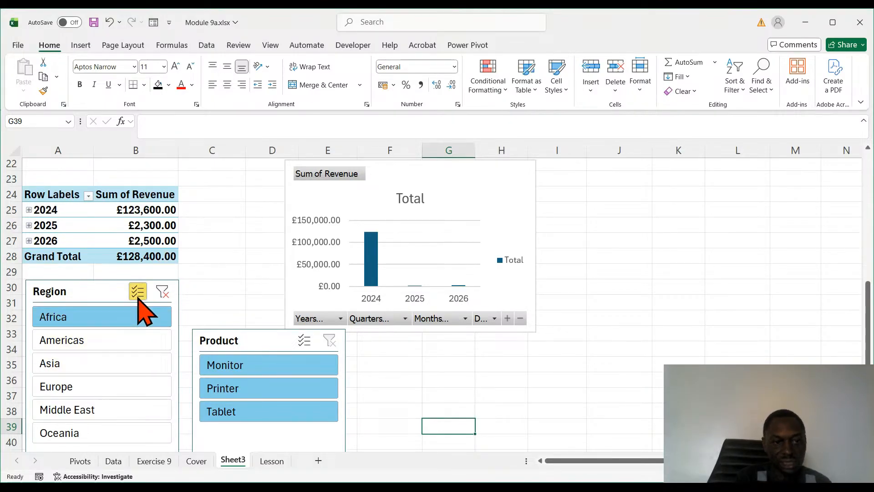
{"action": "left_click", "coordinate": [98, 391]}
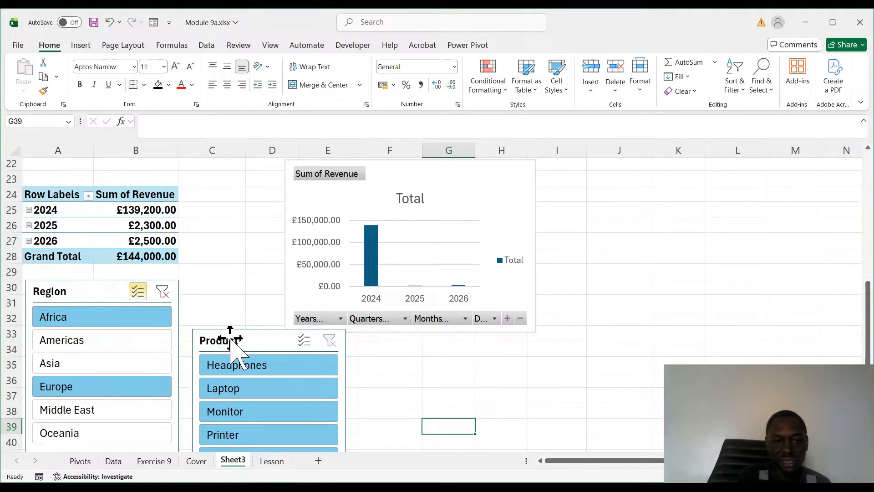
{"action": "left_click_drag", "start_coordinate": [230, 339], "coordinate": [234, 292]}
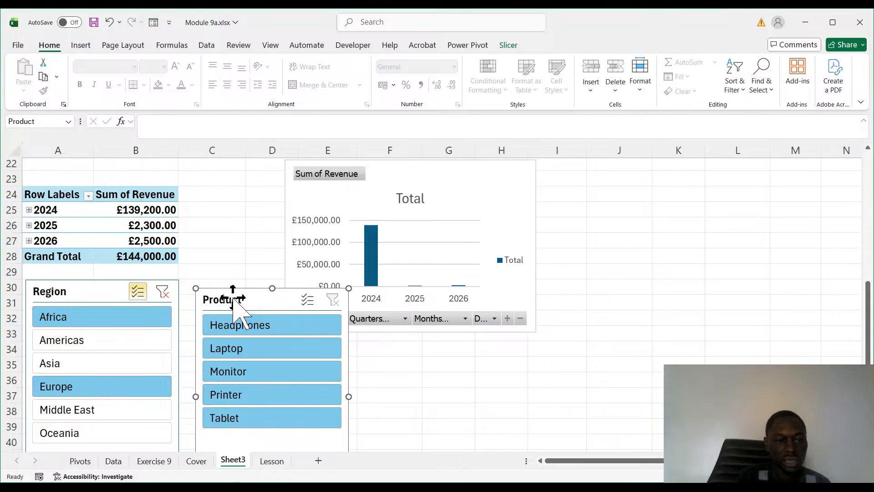
- Change the Region slicer's multi-selection to Africa with Middle East, and finally to Asia with Europe
{"action": "left_click", "coordinate": [71, 412]}
{"action": "left_click", "coordinate": [83, 389]}
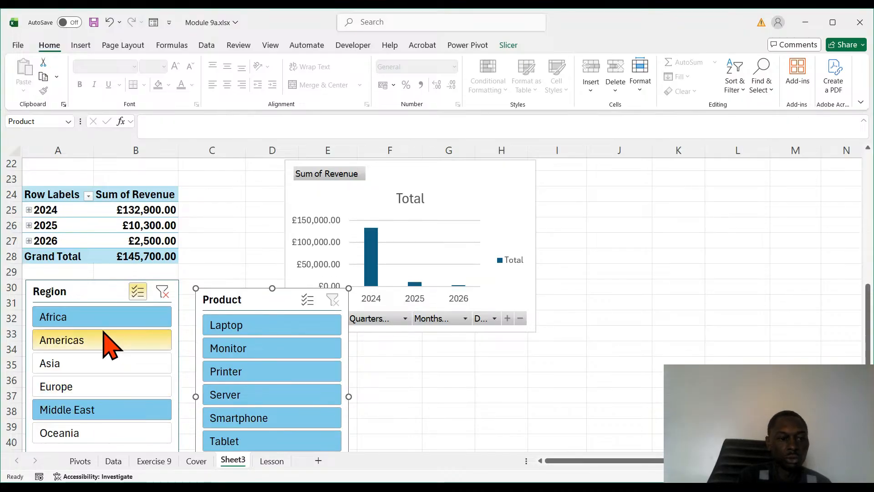
{"action": "left_click", "coordinate": [82, 367]}
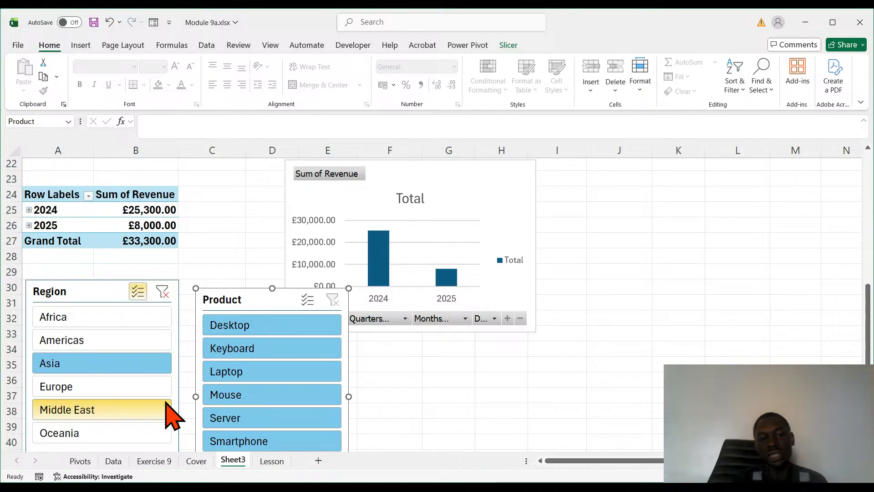
{"action": "left_click", "coordinate": [132, 410]}
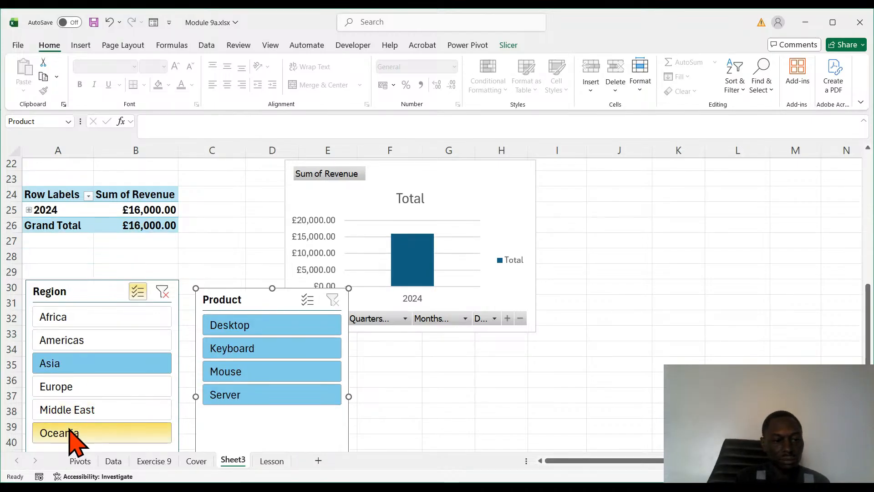
{"action": "left_click", "coordinate": [81, 390]}
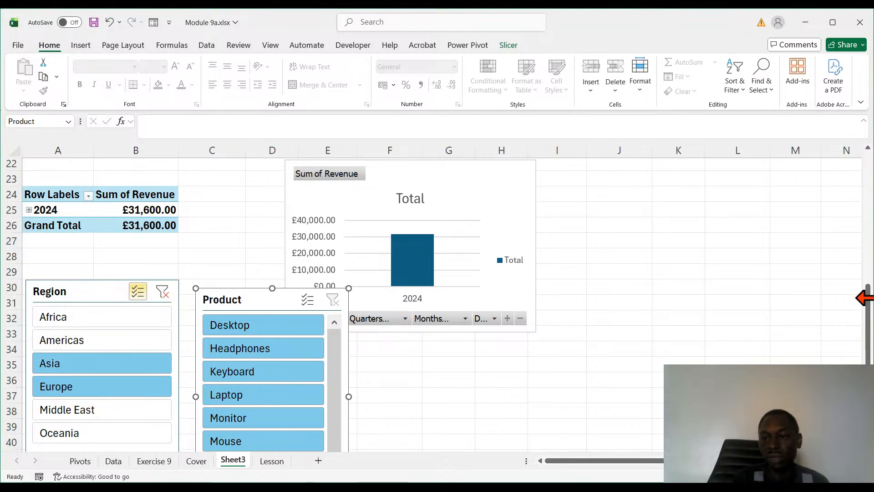
- Move the region revenue column PivotChart off the first PivotTable at the top of the sheet, to start around column C, row 2
{"action": "left_click_drag", "start_coordinate": [868, 299], "coordinate": [867, 166]}
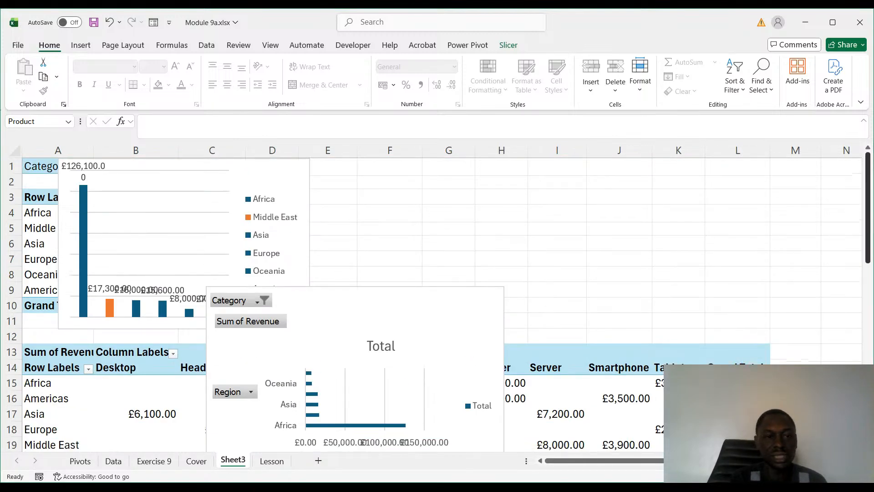
{"action": "left_click_drag", "start_coordinate": [334, 285], "coordinate": [456, 268]}
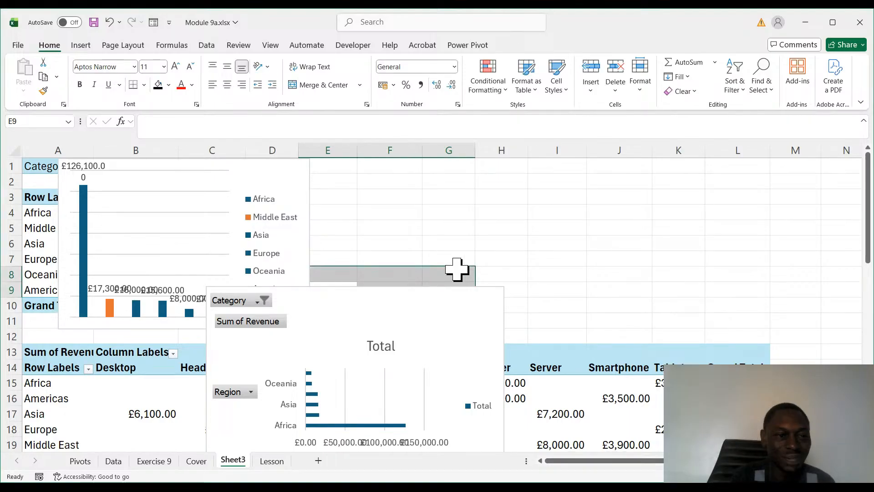
{"action": "left_click_drag", "start_coordinate": [111, 215], "coordinate": [210, 208]}
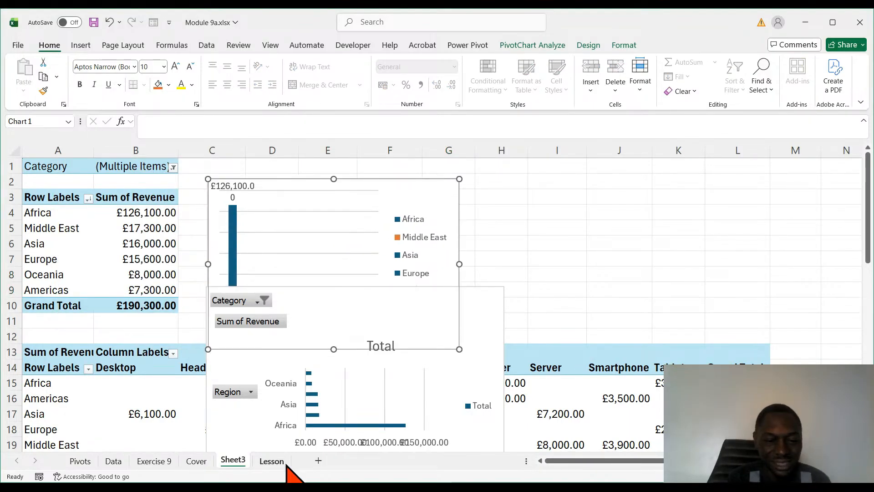
- On the Lesson sheet, review point 12 of Lesson 9.5 and continue to the Lesson 9.6 points up to point 3
{"action": "left_click", "coordinate": [274, 461]}
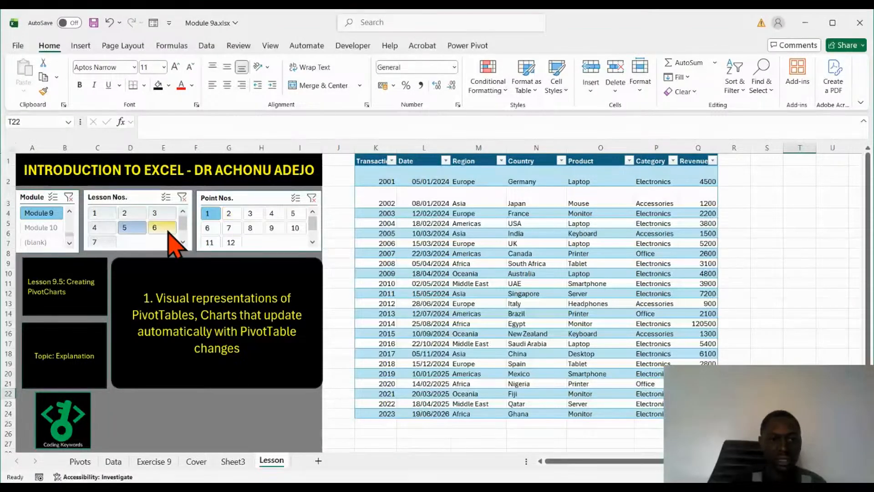
{"action": "left_click", "coordinate": [237, 242]}
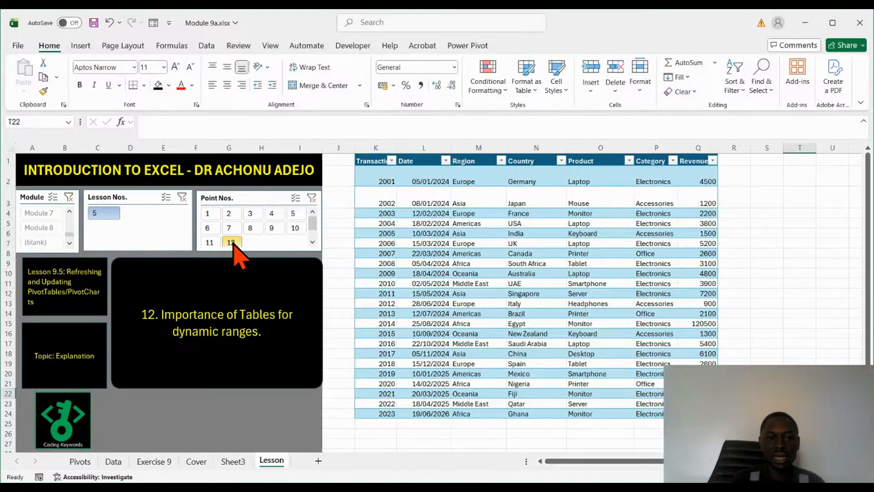
{"action": "left_click", "coordinate": [207, 213]}
{"action": "left_click", "coordinate": [163, 229]}
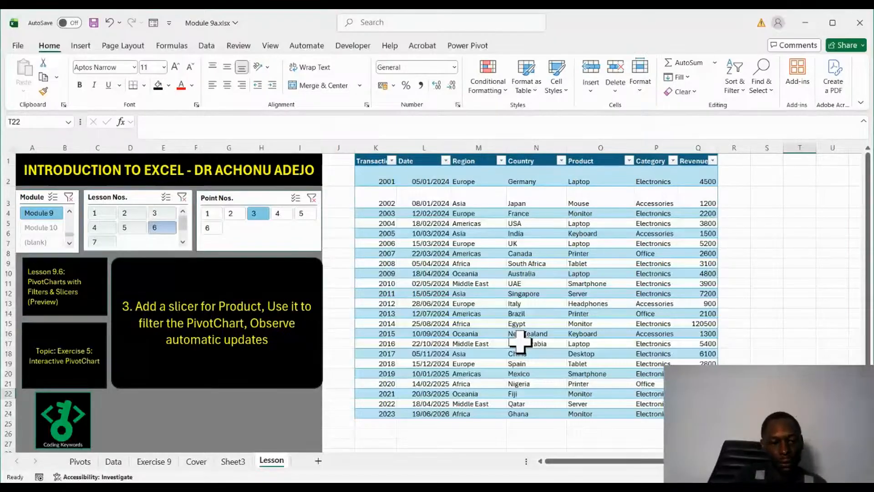
- Return to Sheet3 and examine the revenue-by-date PivotTable, its chart and the Region and Product slicers
{"action": "left_click", "coordinate": [233, 461]}
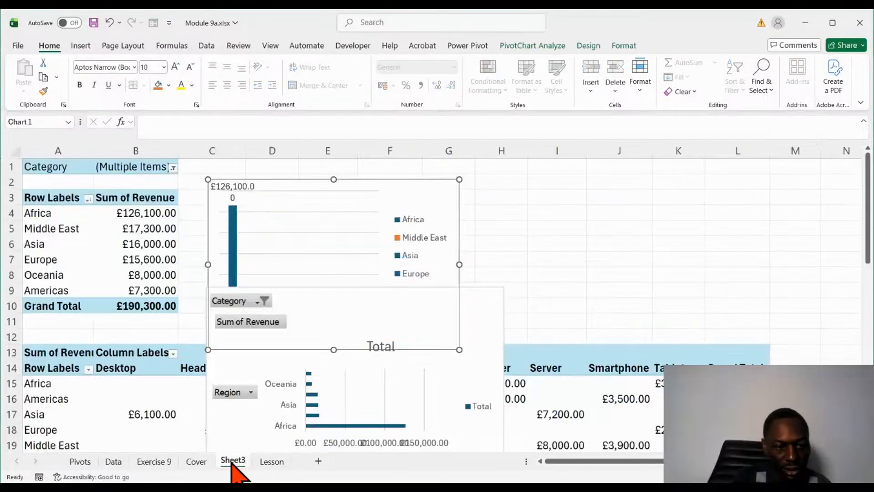
{"action": "scroll", "coordinate": [512, 377], "scroll_direction": "down", "scroll_amount": 9}
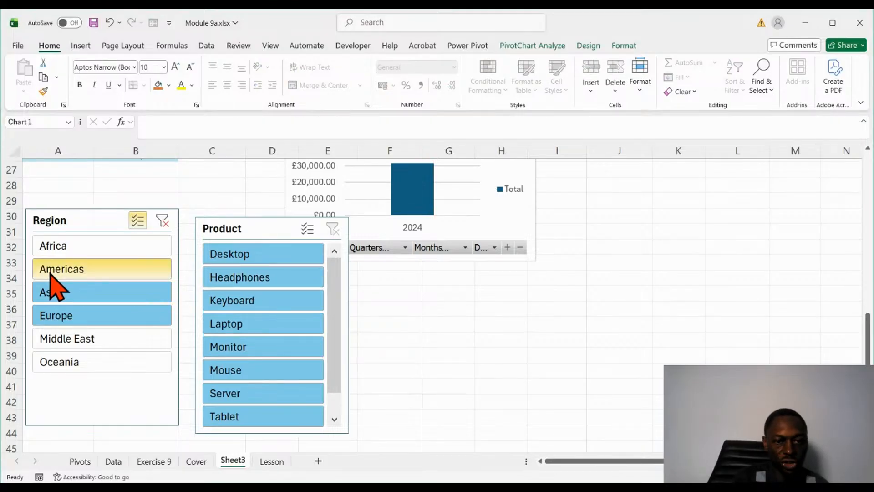
{"action": "scroll", "coordinate": [453, 344], "scroll_direction": "up", "scroll_amount": 4}
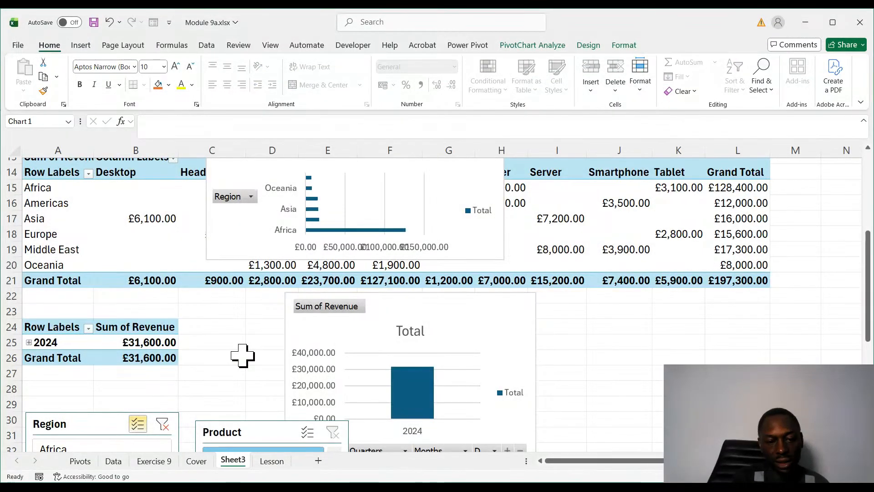
- On the Lesson sheet, read Lesson 9.6 point 4 on insight questions and point 5 on common mistakes to avoid
{"action": "left_click", "coordinate": [272, 461]}
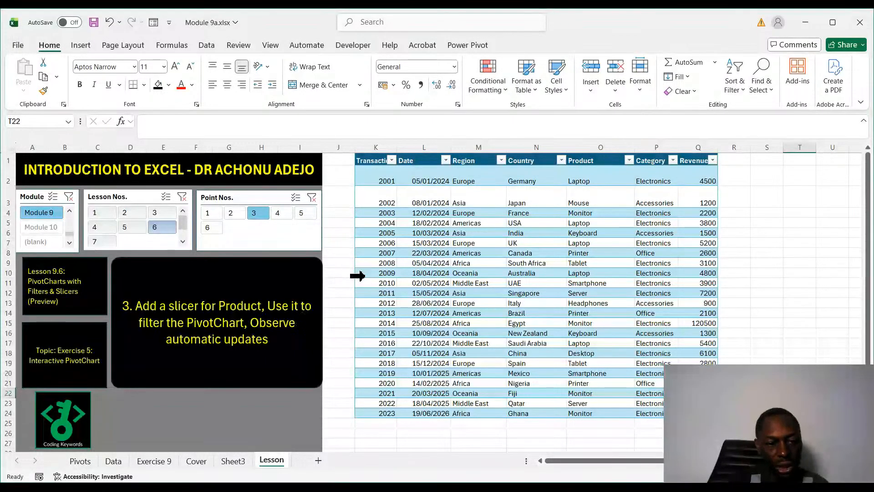
{"action": "left_click", "coordinate": [280, 214]}
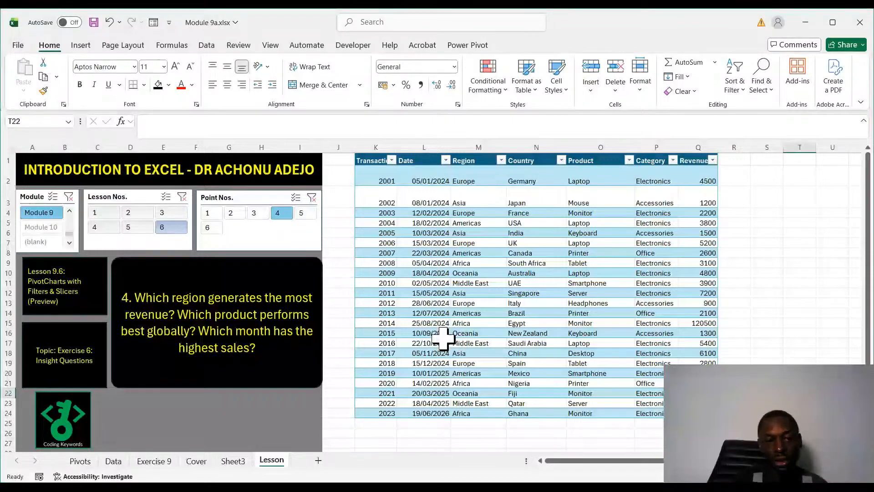
{"action": "left_click", "coordinate": [301, 213]}
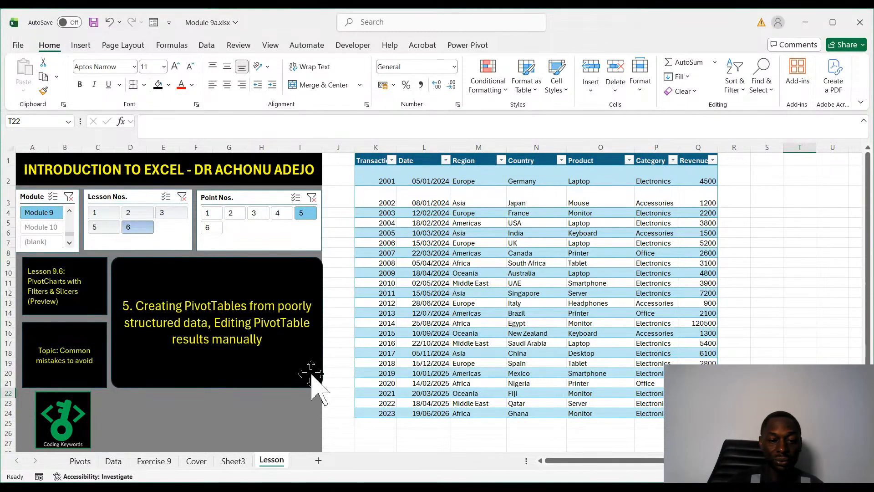
- On Sheet3, move the region revenue column PivotChart away from its PivotTable to about columns E to I, starting in row 1
{"action": "left_click", "coordinate": [233, 460]}
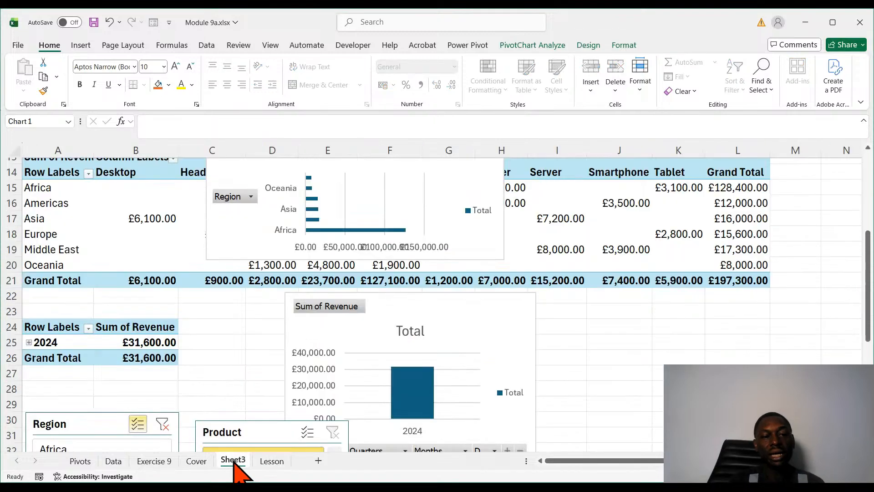
{"action": "scroll", "coordinate": [179, 358], "scroll_direction": "up", "scroll_amount": 5}
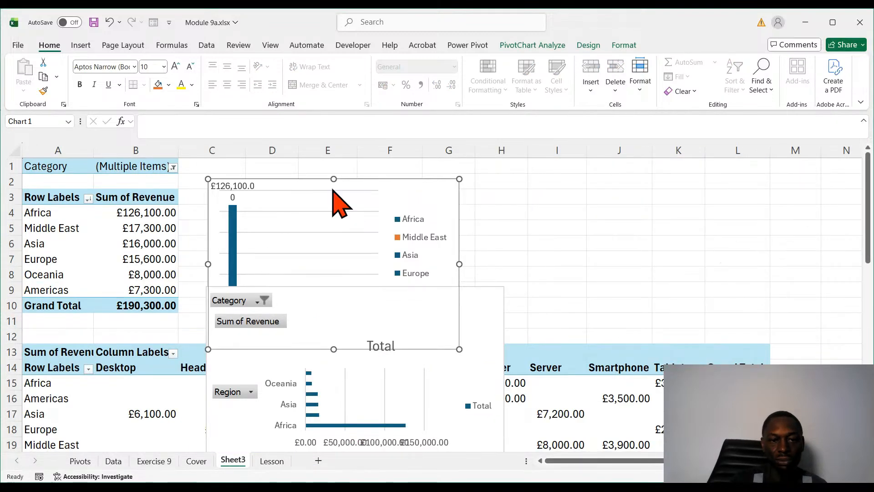
{"action": "left_click_drag", "start_coordinate": [328, 178], "coordinate": [410, 168]}
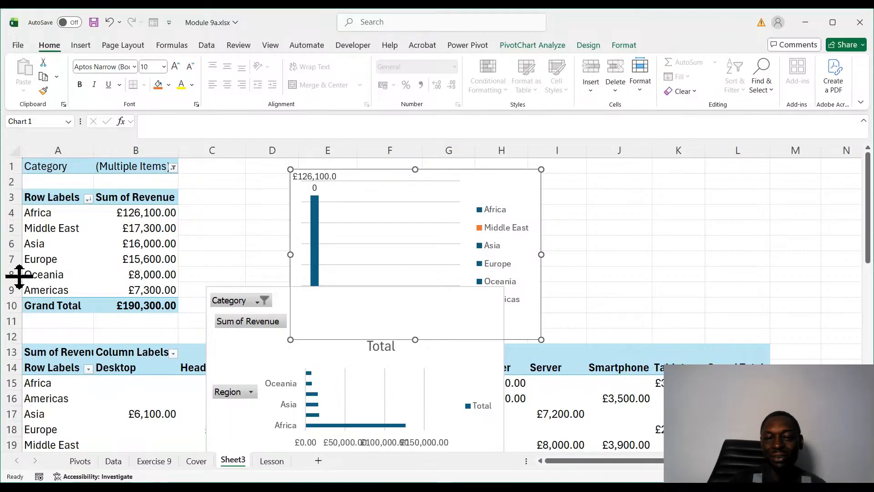
- Recheck point 5 on the Lesson sheet and select Europe's revenue in cell B7 of the first PivotTable on Sheet3
{"action": "left_click", "coordinate": [274, 466]}
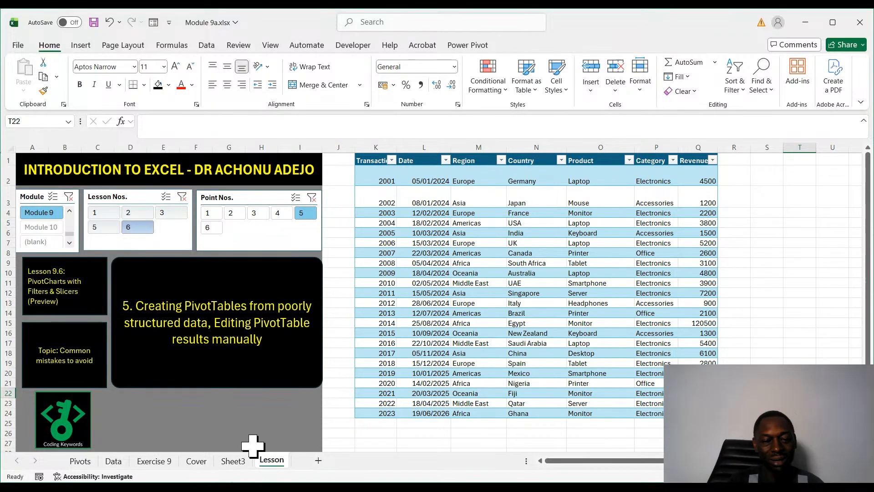
{"action": "left_click", "coordinate": [233, 460]}
{"action": "left_click", "coordinate": [155, 259]}
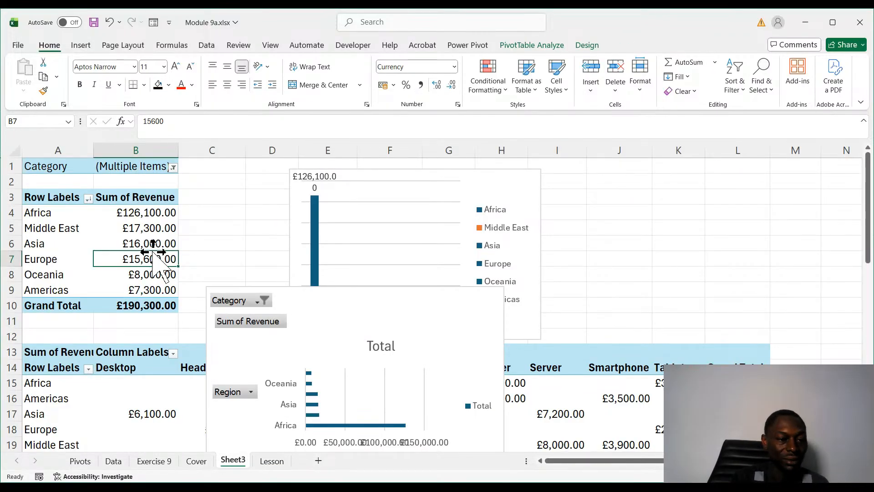
- On the Lesson sheet, read Lesson 9.6 point 6 on common mistakes and Lesson 9.7 recap points 1 and 2
{"action": "left_click", "coordinate": [265, 464]}
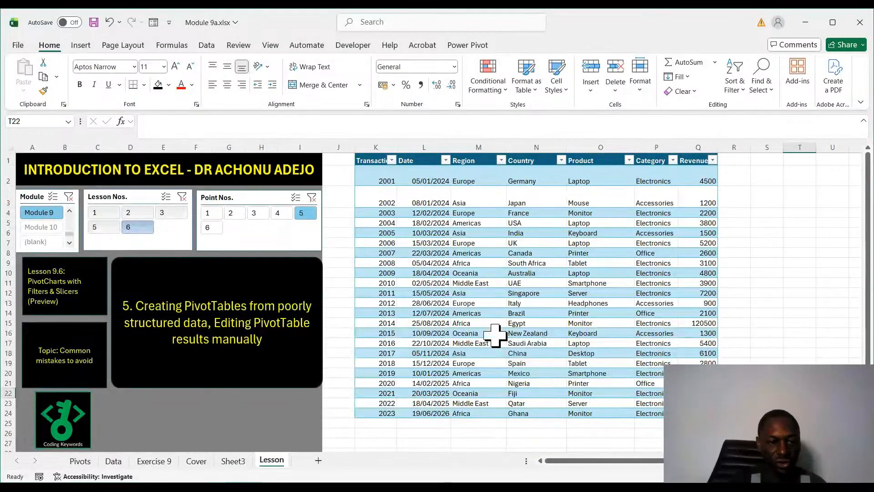
{"action": "left_click", "coordinate": [212, 228]}
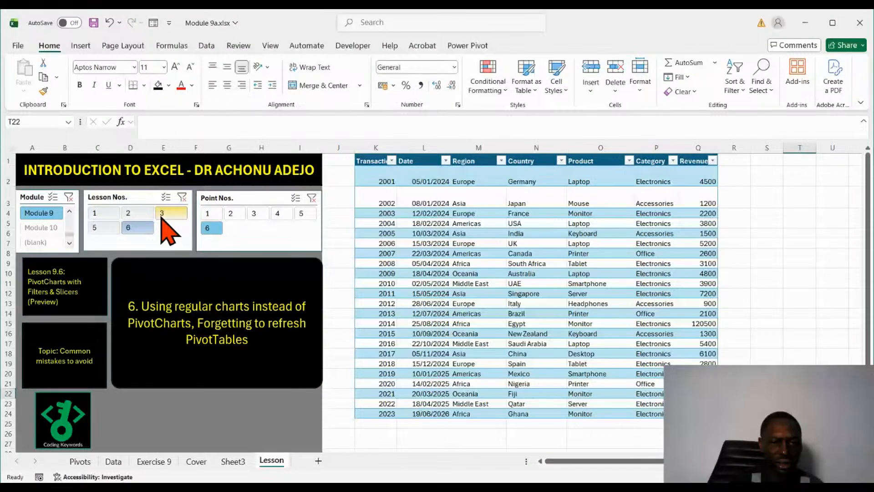
{"action": "left_click", "coordinate": [211, 213]}
{"action": "left_click", "coordinate": [97, 243]}
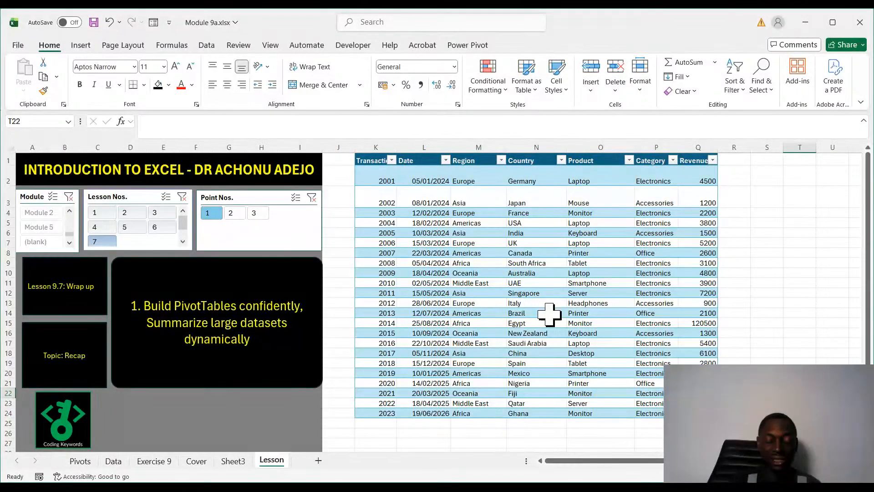
{"action": "left_click", "coordinate": [234, 213]}
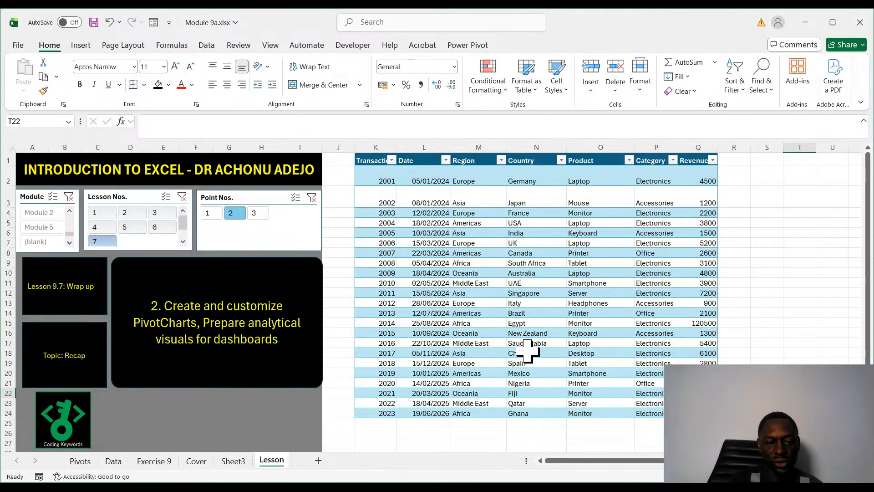
- On Sheet3, move the horizontal bar PivotChart of region revenue to about columns A to E, starting in row 9
{"action": "left_click", "coordinate": [234, 461]}
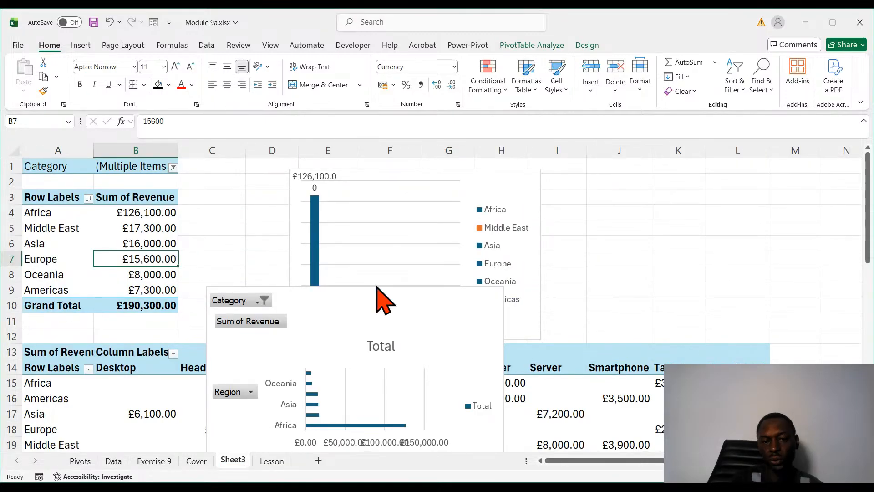
{"action": "left_click_drag", "start_coordinate": [377, 291], "coordinate": [219, 289]}
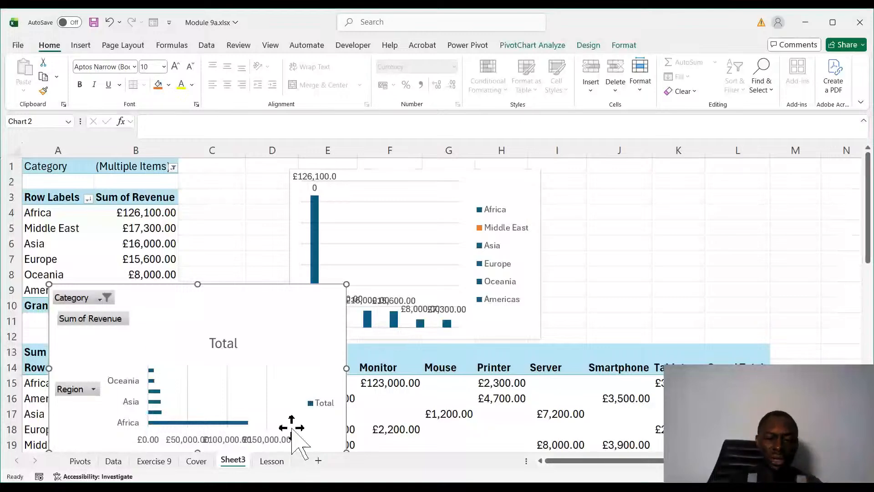
- On the Lesson sheet, select the Region, Product and Revenue columns of the transactions table together
{"action": "left_click", "coordinate": [273, 460]}
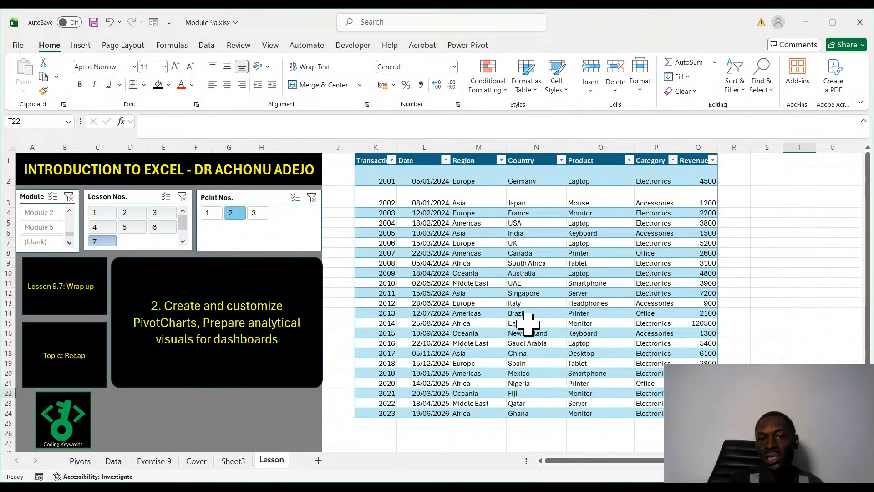
{"action": "left_click", "coordinate": [478, 147]}
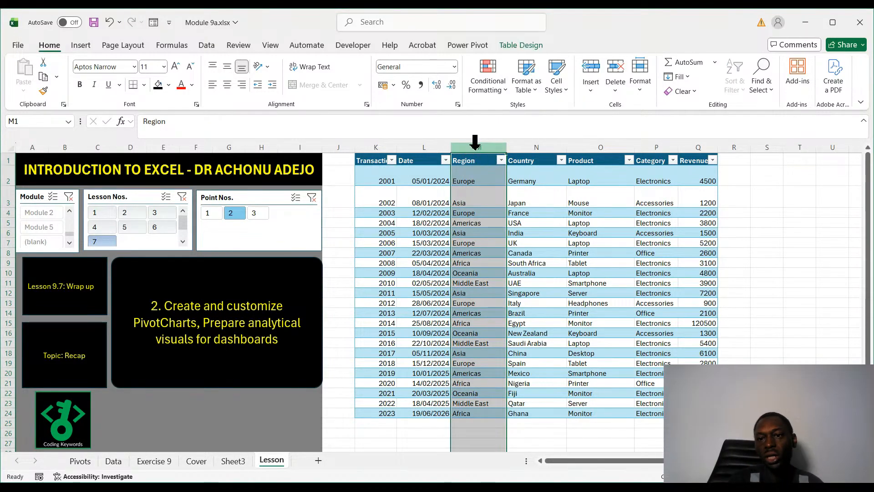
{"action": "left_click", "coordinate": [701, 147]}
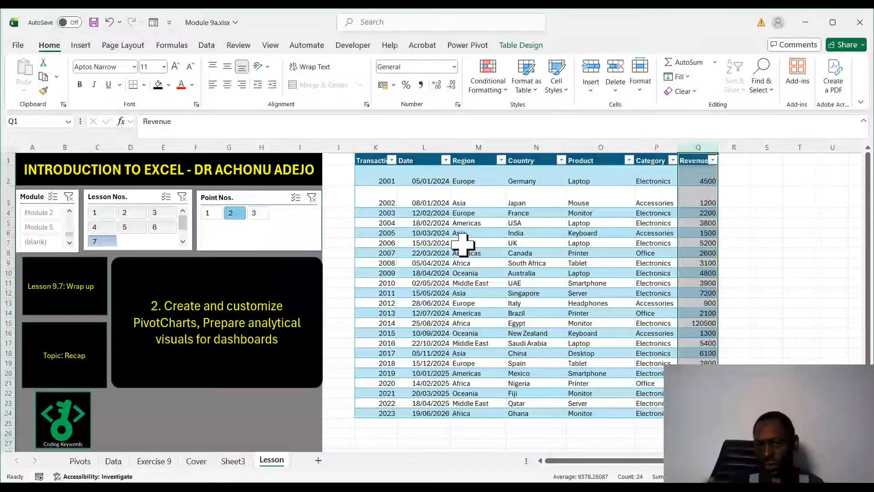
{"action": "left_click", "coordinate": [478, 147]}
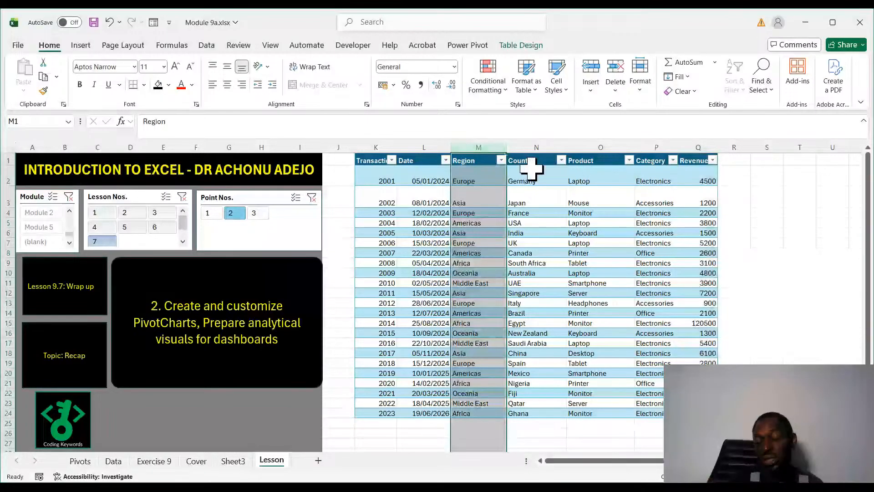
{"action": "left_click", "coordinate": [582, 147]}
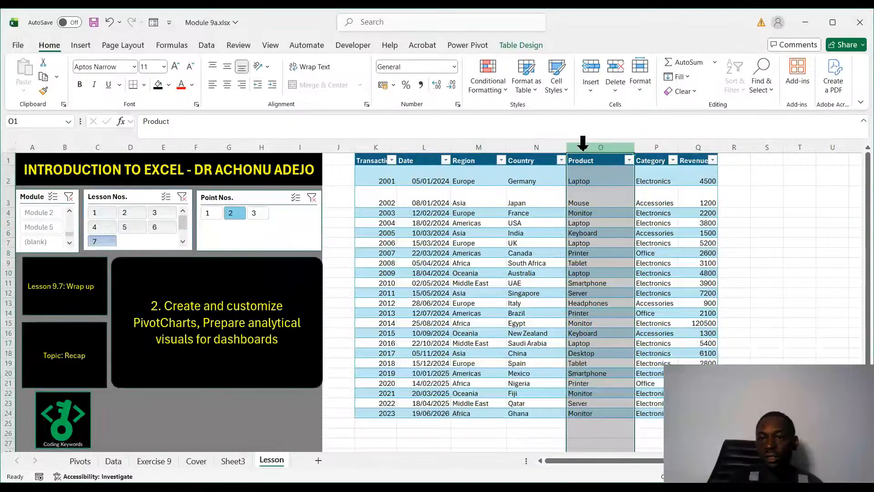
{"action": "left_click", "coordinate": [696, 145]}
{"action": "left_click", "coordinate": [612, 143], "text": "ctrl"}
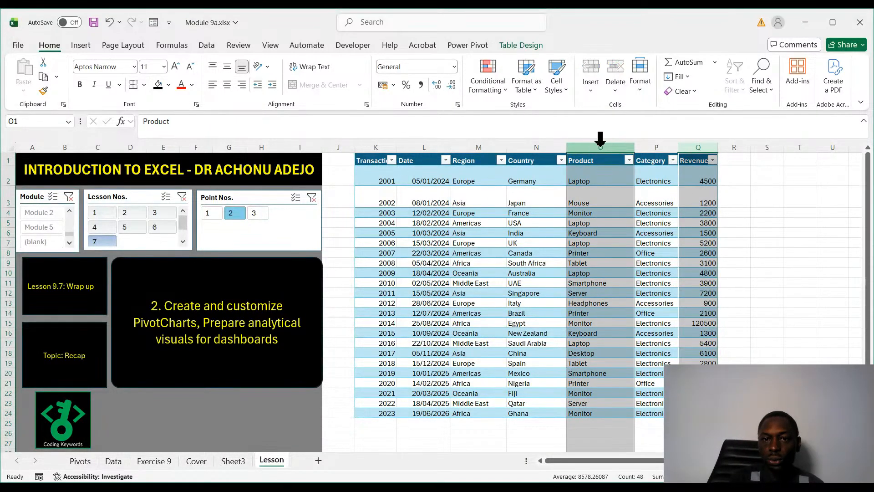
{"action": "left_click", "coordinate": [457, 144], "text": "ctrl"}
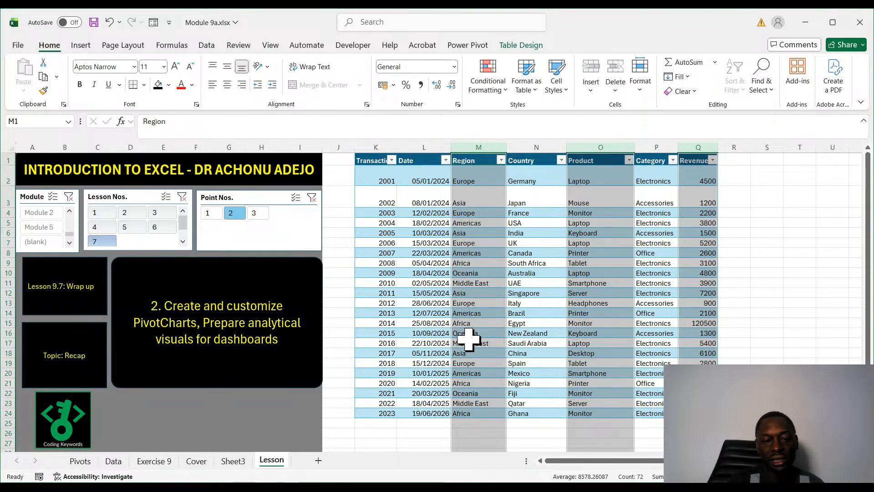
- On Sheet3, examine the region revenue PivotCharts and the product and date PivotTables below them
{"action": "left_click", "coordinate": [233, 460]}
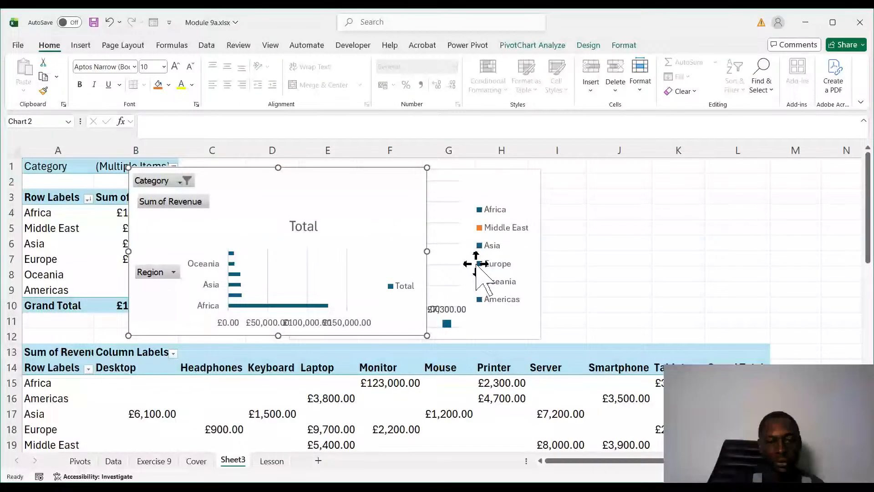
{"action": "scroll", "coordinate": [410, 255], "scroll_direction": "down", "scroll_amount": 4}
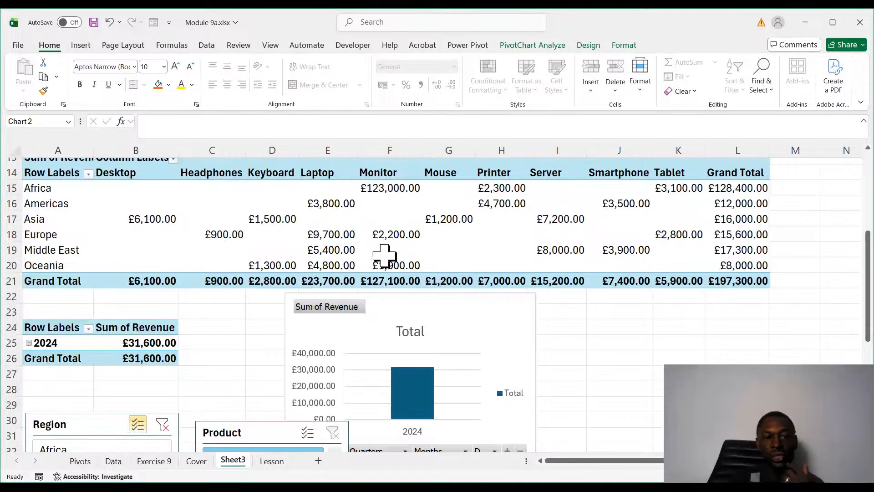
- On the Lesson sheet, read Lesson 9.7 point 3 on the next module's topic
{"action": "left_click", "coordinate": [271, 460]}
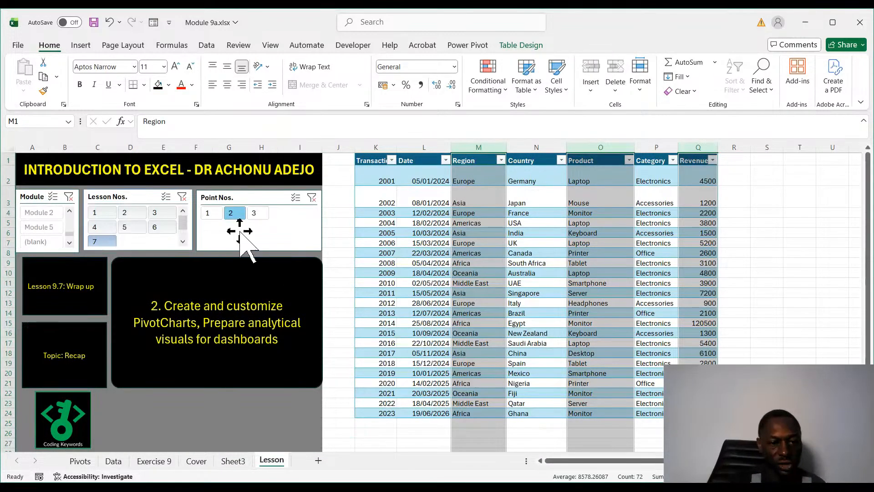
{"action": "left_click", "coordinate": [279, 327]}
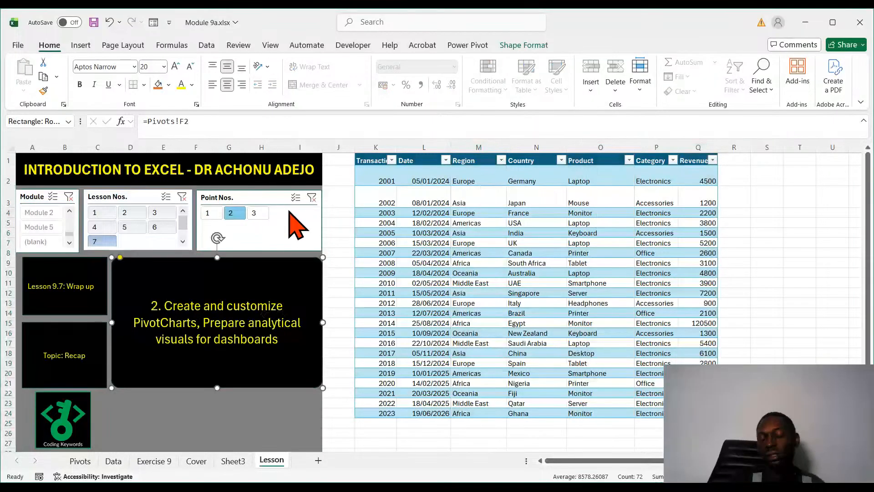
{"action": "left_click", "coordinate": [256, 214]}
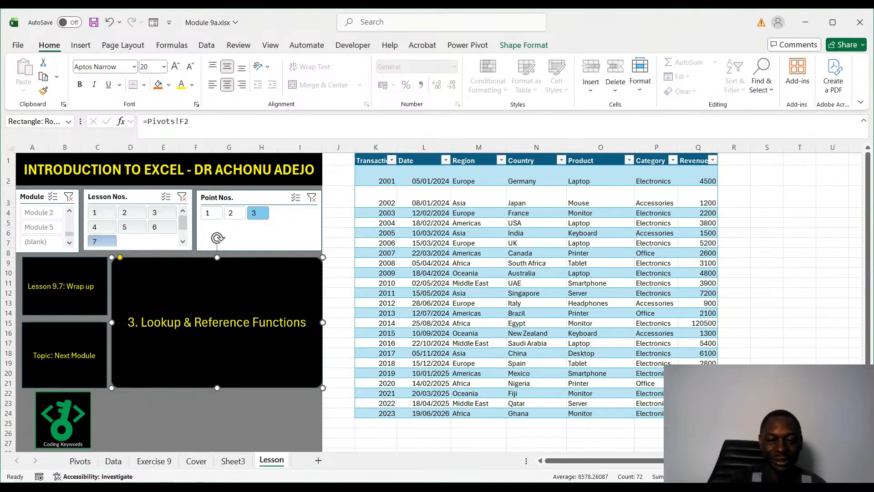
{"action": "left_click", "coordinate": [519, 487]}
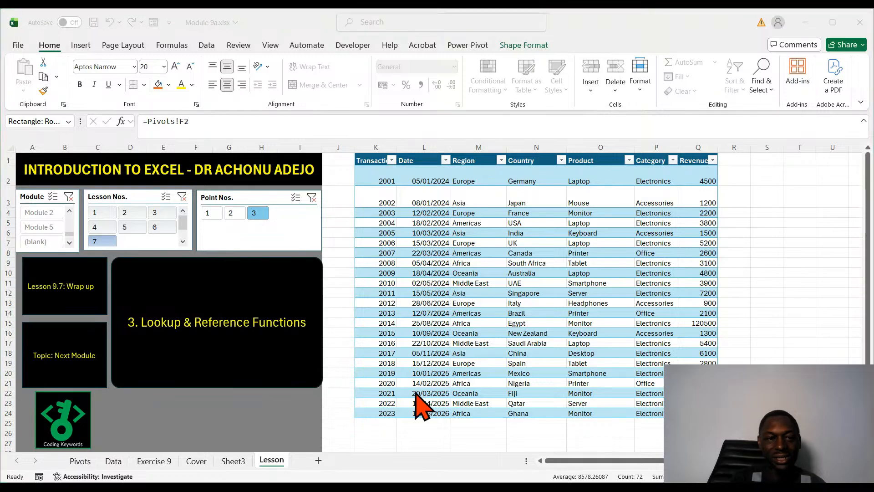